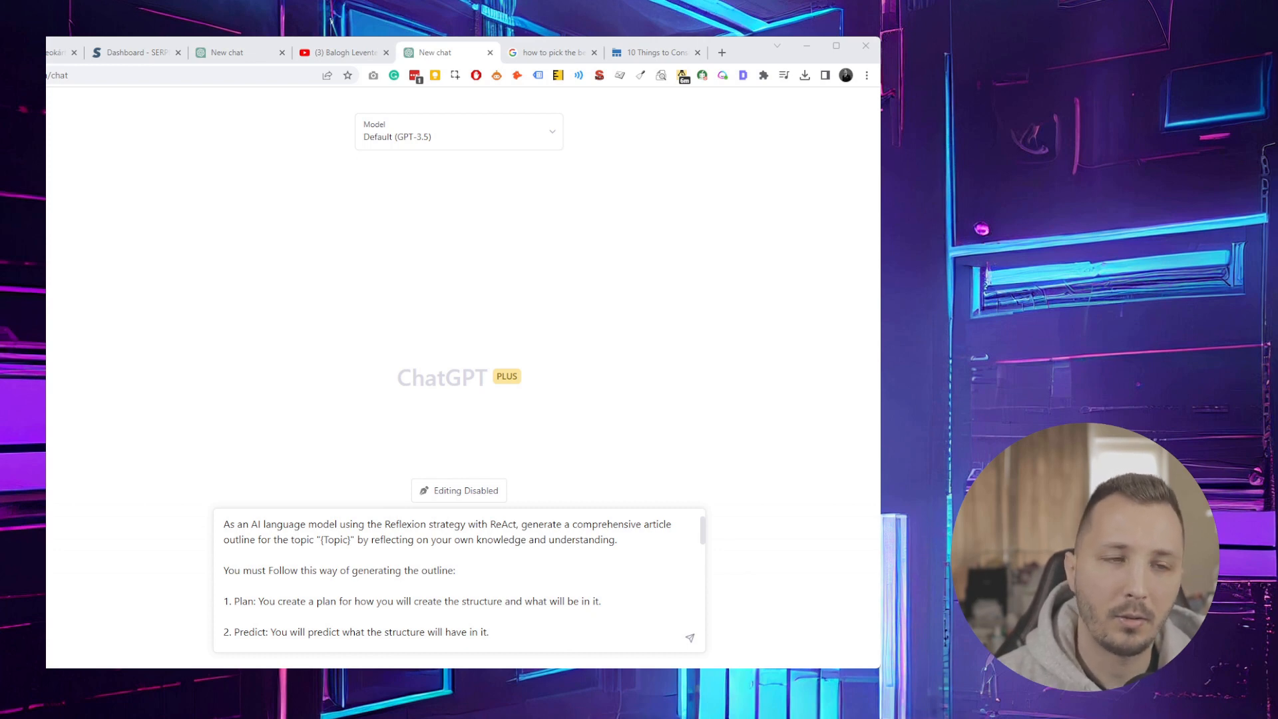
Switch the new chat's model to GPT-4 and check its description in the model list.
{"action": "left_click", "coordinate": [394, 136]}
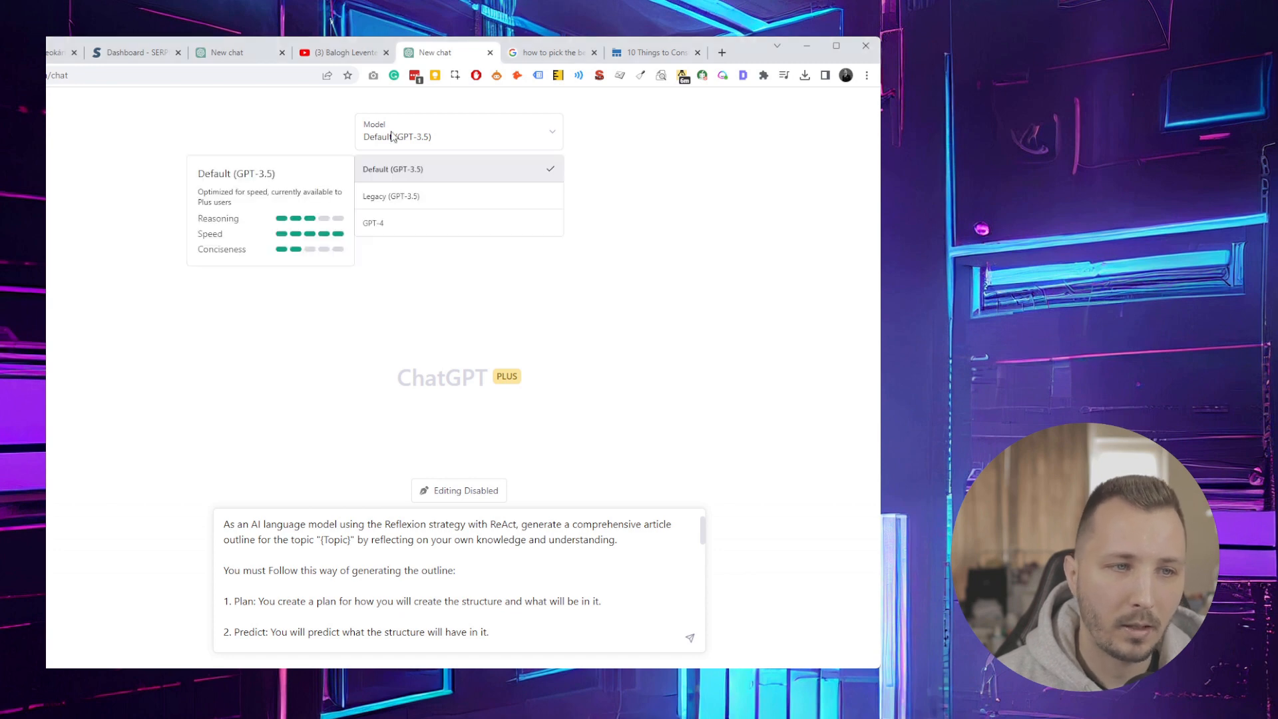
{"action": "left_click", "coordinate": [398, 225]}
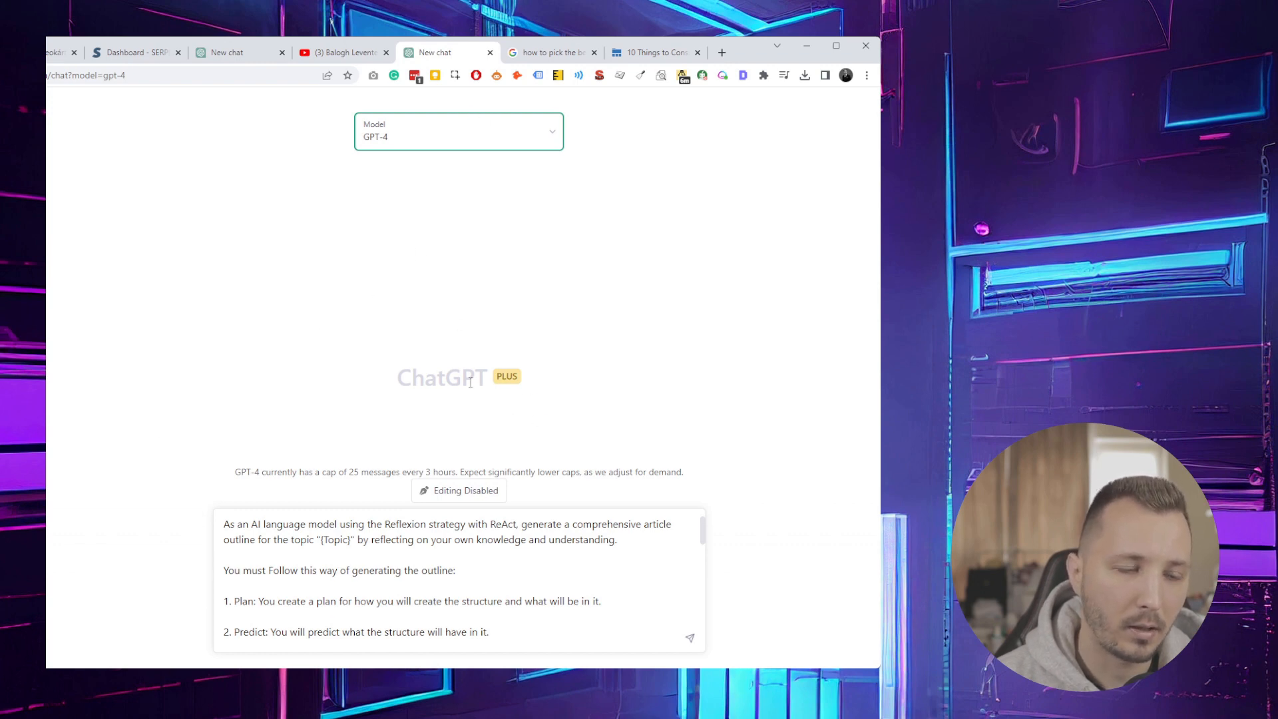
{"action": "left_click", "coordinate": [422, 130]}
{"action": "left_click", "coordinate": [423, 133]}
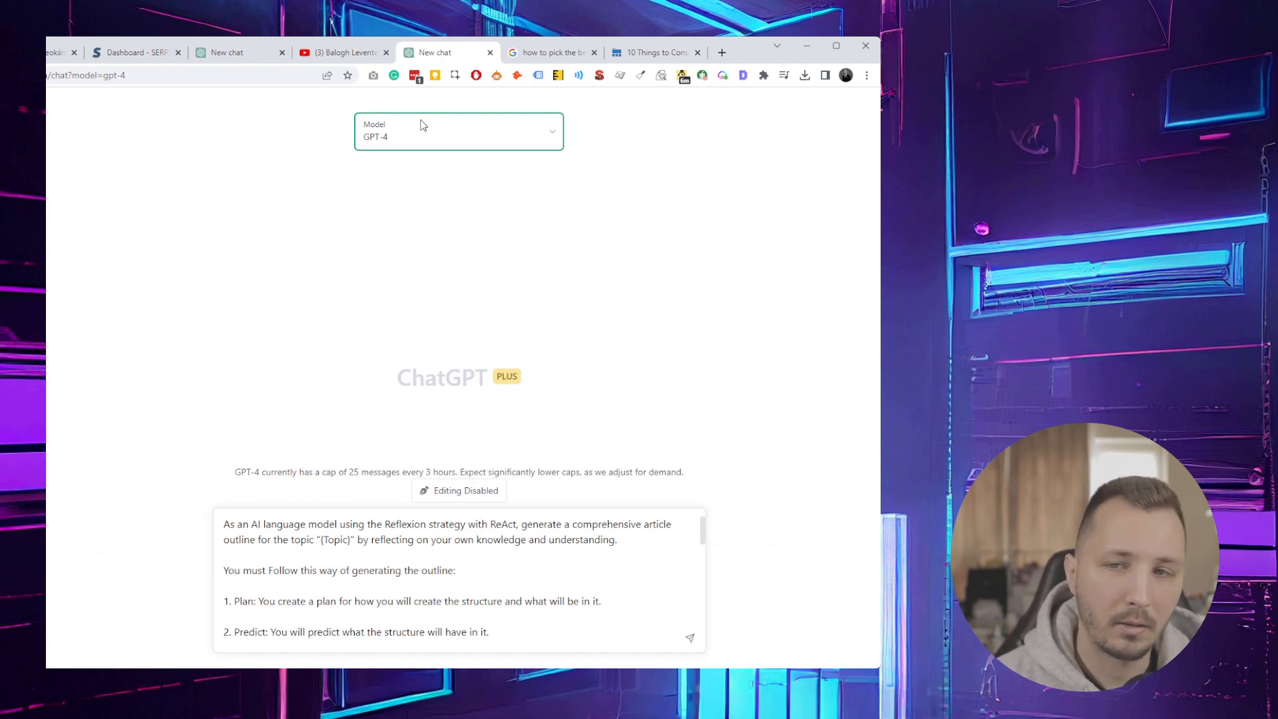
{"action": "left_click", "coordinate": [423, 126]}
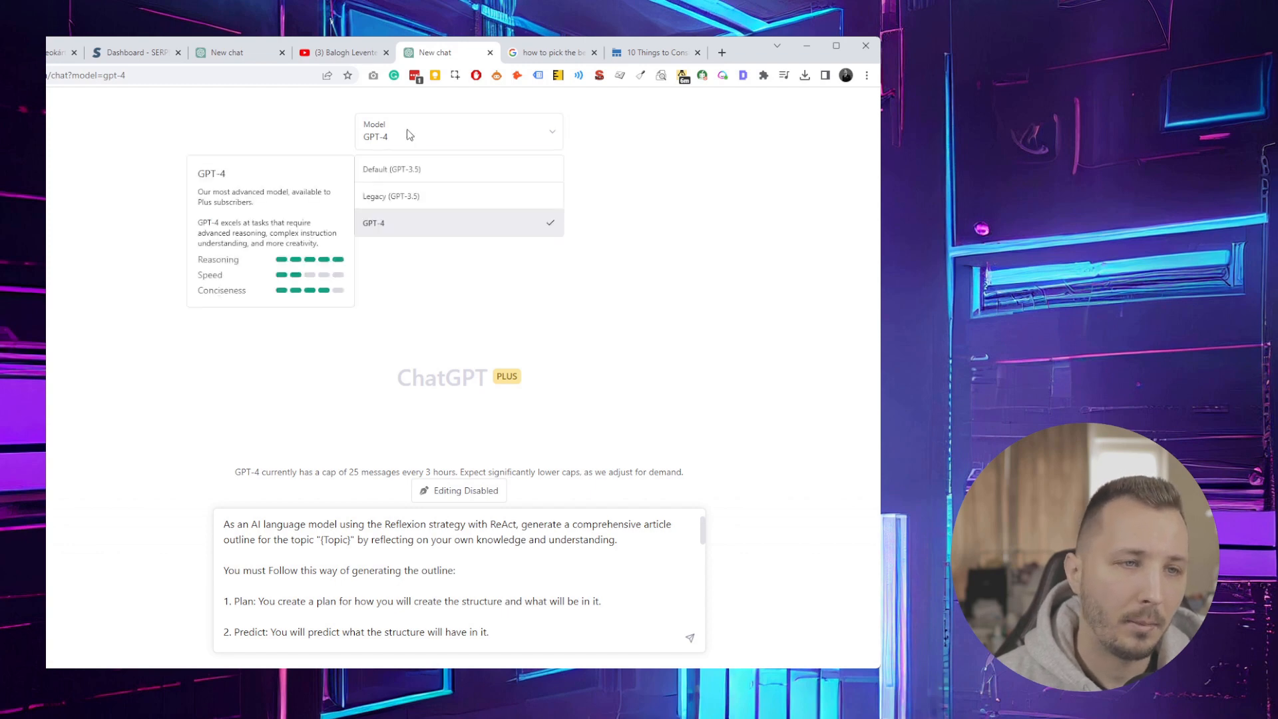
{"action": "left_click", "coordinate": [423, 223]}
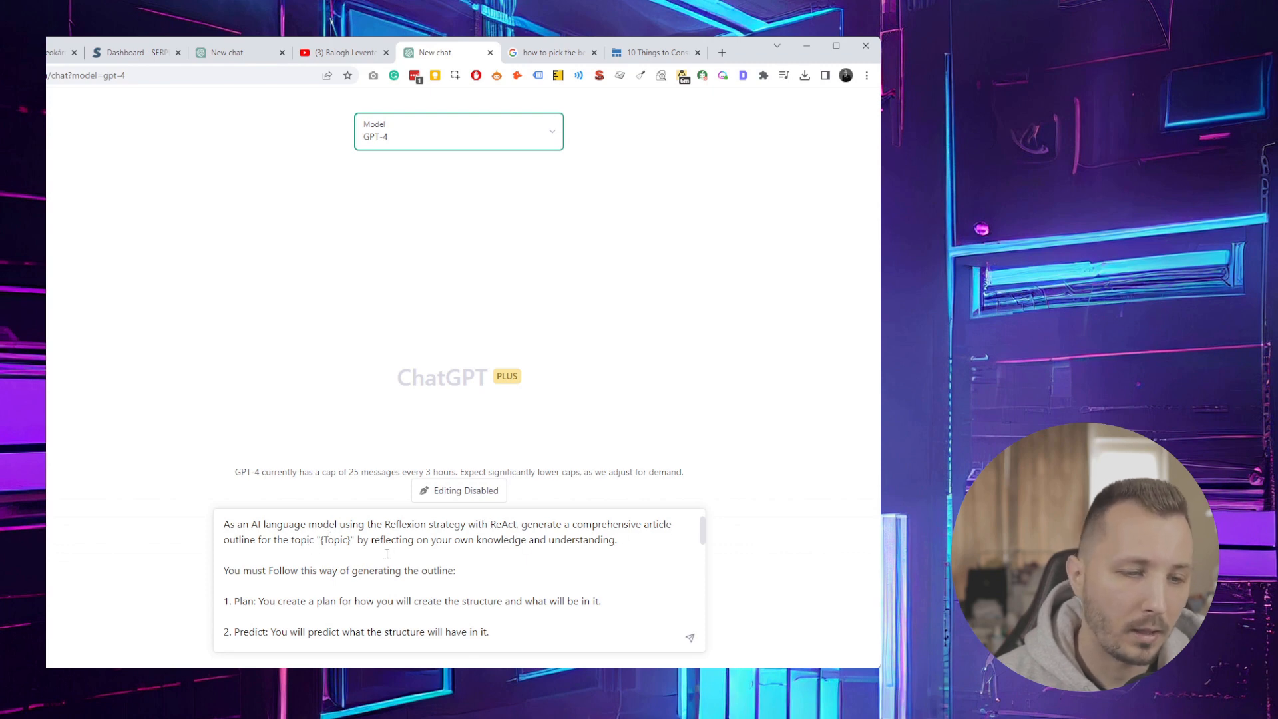
Read through the drafted prompt's opening instruction and its numbered Plan, Predict, Act and Check steps.
{"action": "scroll", "coordinate": [432, 559], "scroll_direction": "down", "scroll_amount": 1}
{"action": "scroll", "coordinate": [466, 559], "scroll_direction": "up", "scroll_amount": 1}
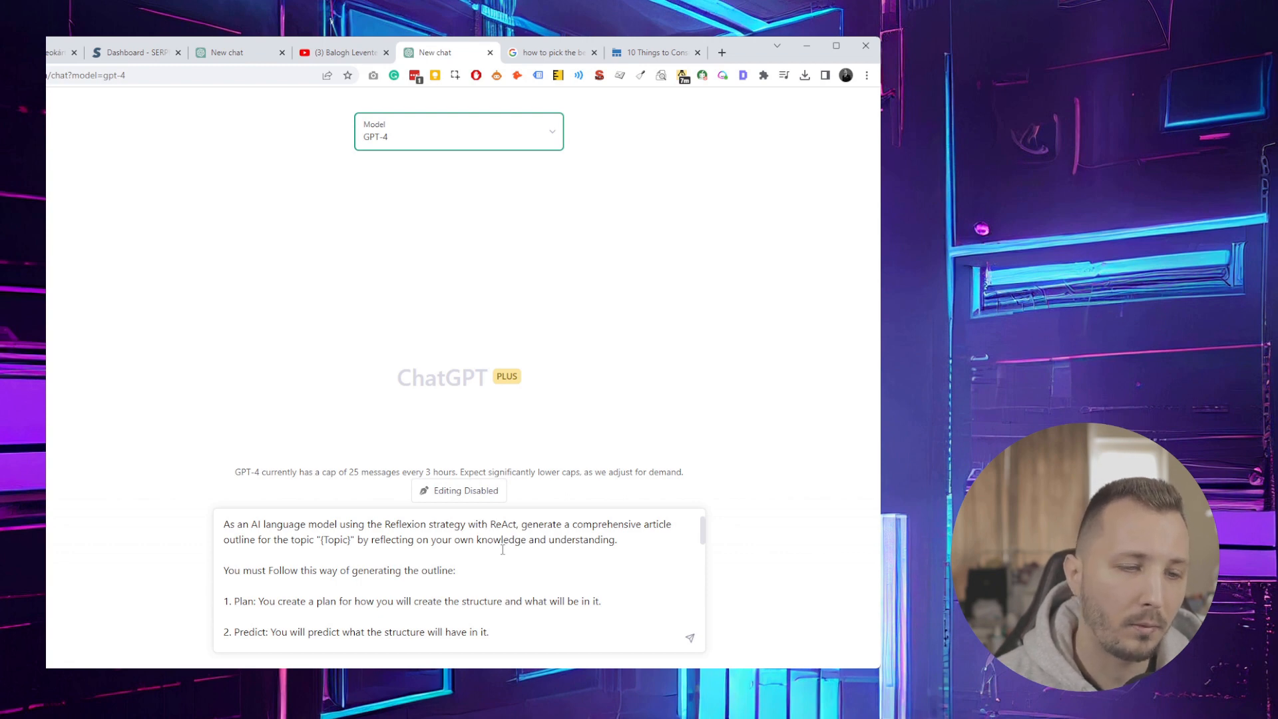
{"action": "scroll", "coordinate": [506, 560], "scroll_direction": "down", "scroll_amount": 3}
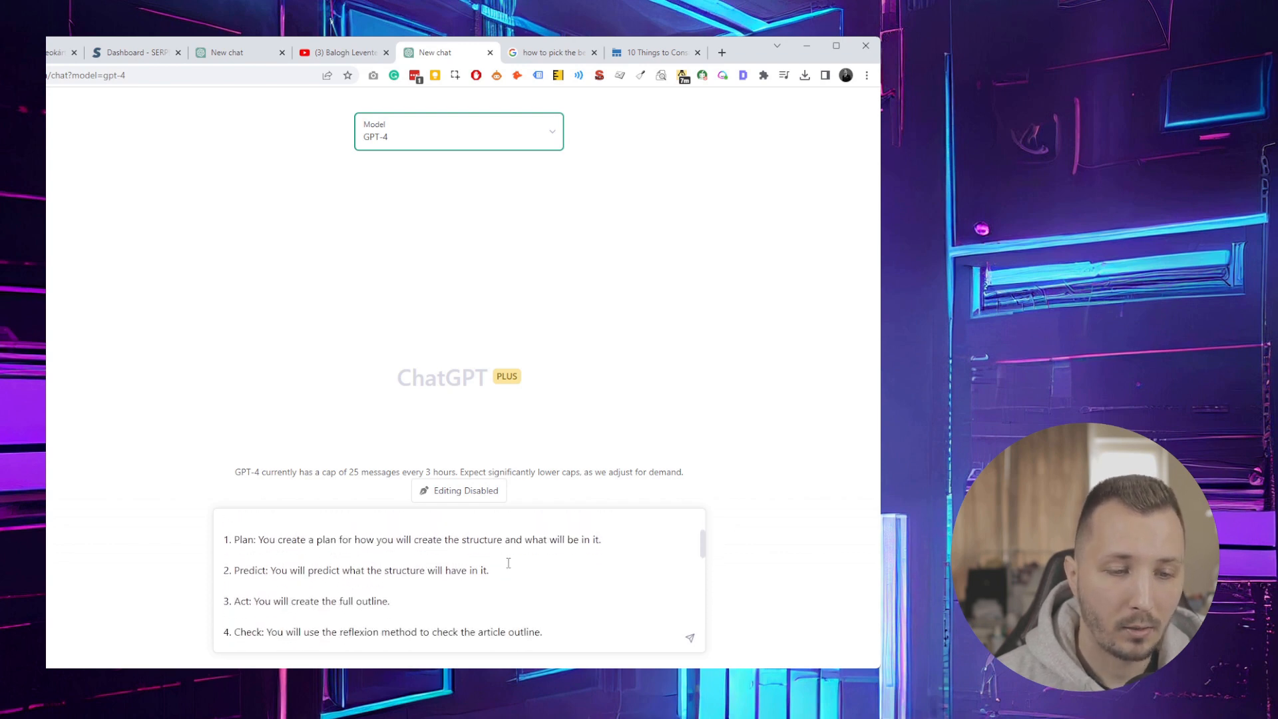
{"action": "scroll", "coordinate": [508, 563], "scroll_direction": "up", "scroll_amount": 2}
{"action": "scroll", "coordinate": [508, 563], "scroll_direction": "down", "scroll_amount": 1}
{"action": "scroll", "coordinate": [508, 563], "scroll_direction": "up", "scroll_amount": 1}
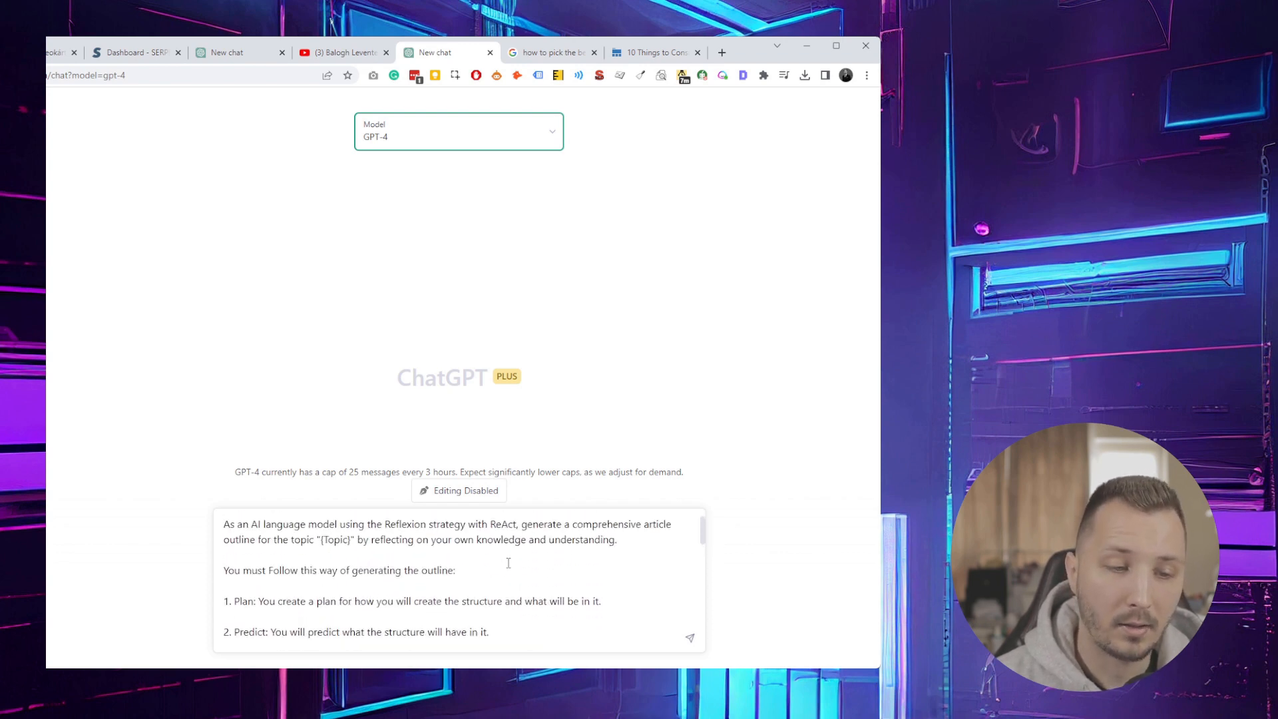
{"action": "scroll", "coordinate": [508, 563], "scroll_direction": "down", "scroll_amount": 2}
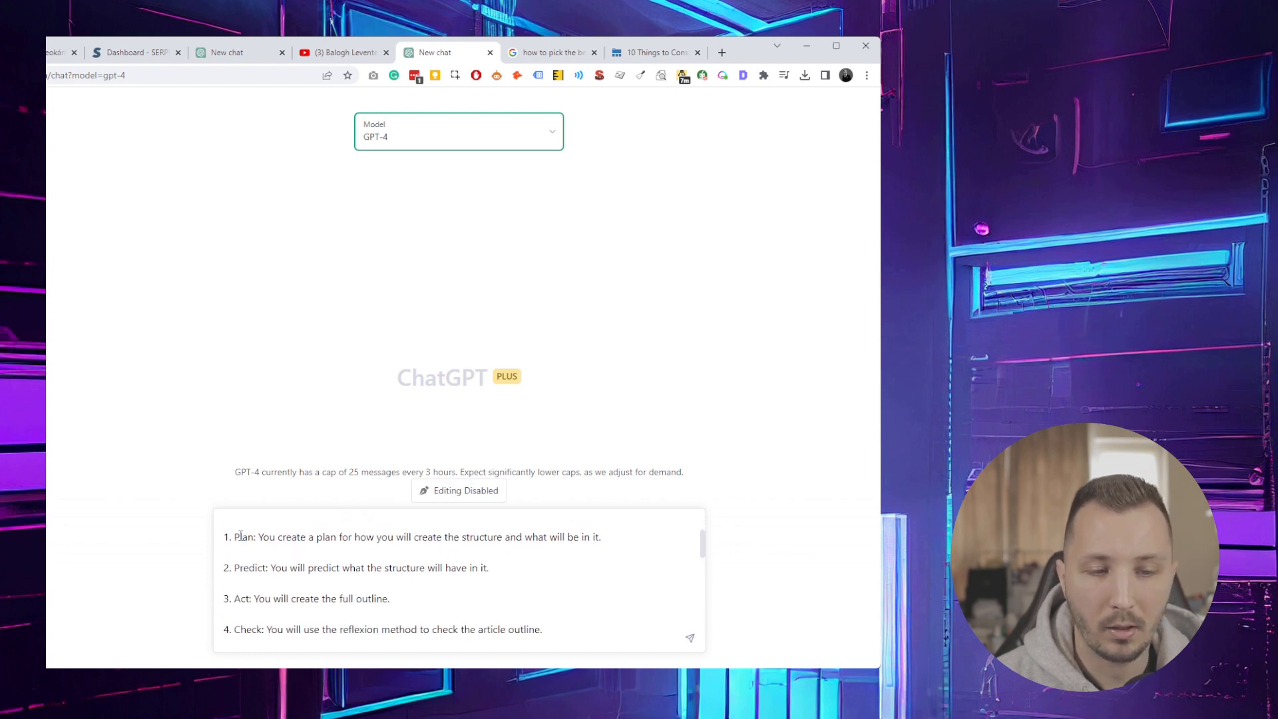
{"action": "left_click", "coordinate": [241, 535]}
{"action": "scroll", "coordinate": [245, 595], "scroll_direction": "down", "scroll_amount": 2}
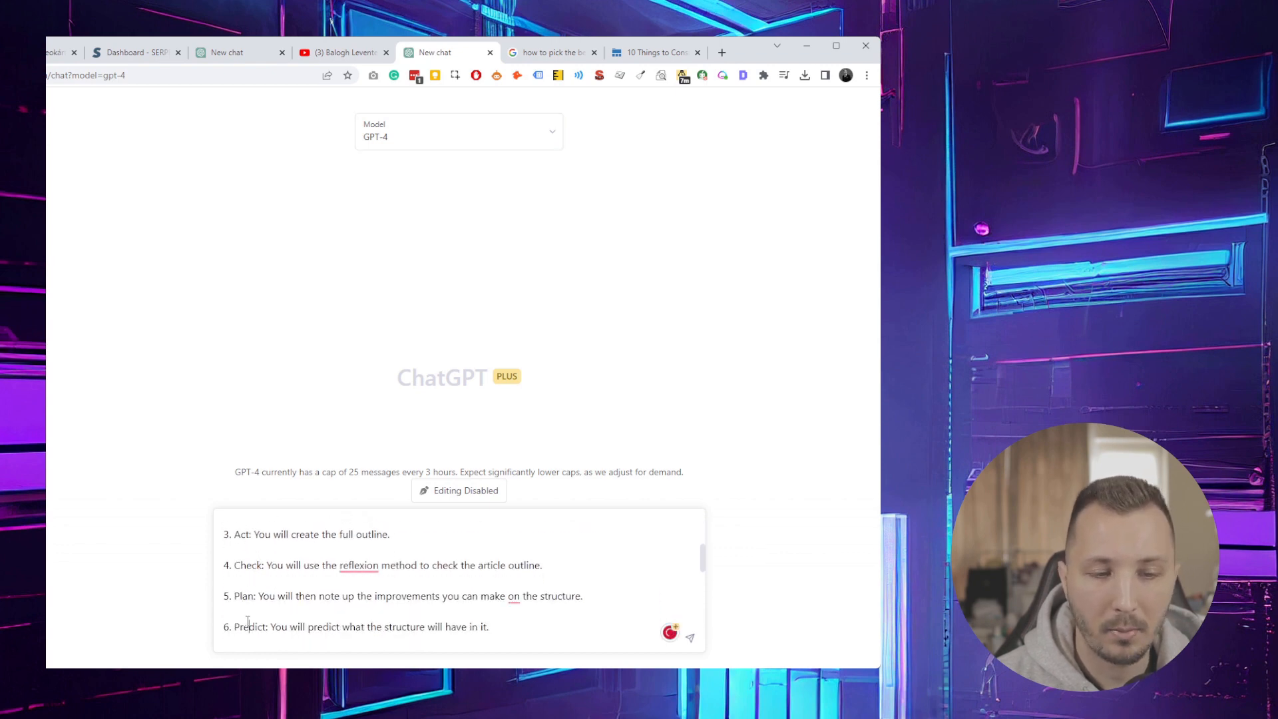
{"action": "scroll", "coordinate": [253, 612], "scroll_direction": "down", "scroll_amount": 2}
{"action": "scroll", "coordinate": [291, 523], "scroll_direction": "up", "scroll_amount": 6}
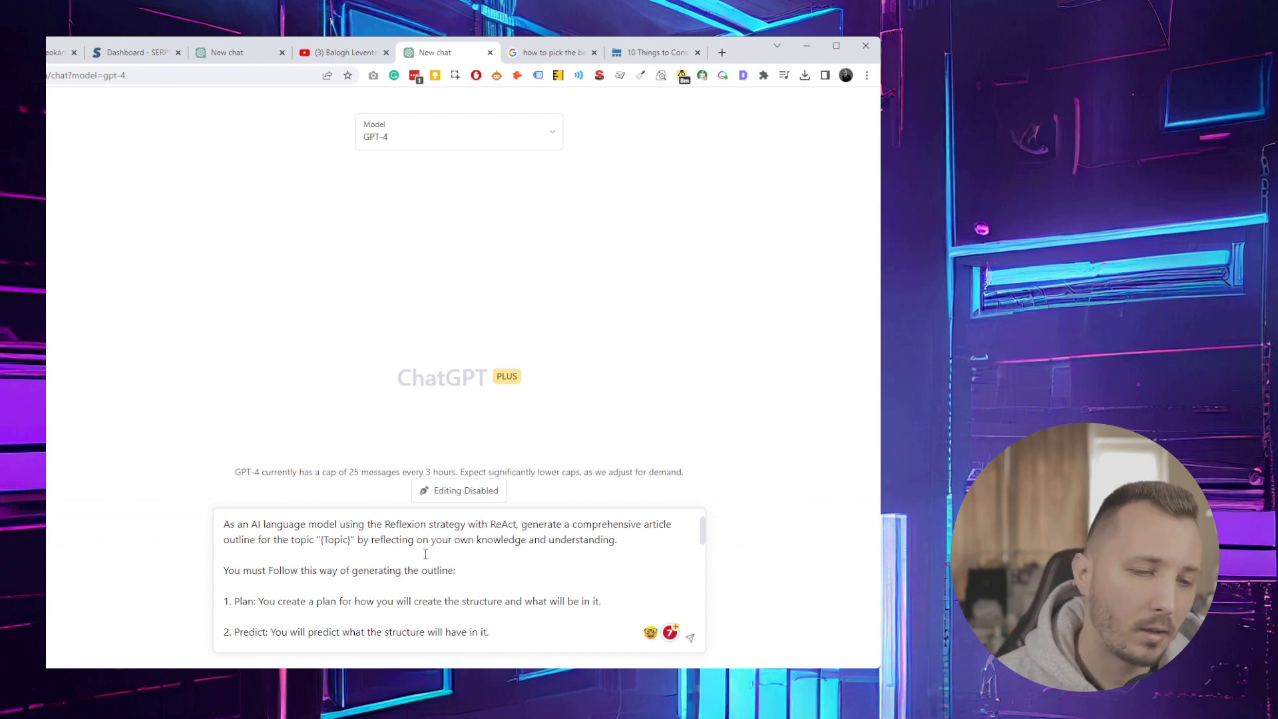
Examine the "You must Follow this way of generating the outline" line and the seven steps beneath it in detail.
{"action": "left_click_drag", "start_coordinate": [458, 571], "coordinate": [292, 571]}
{"action": "left_click", "coordinate": [291, 571]}
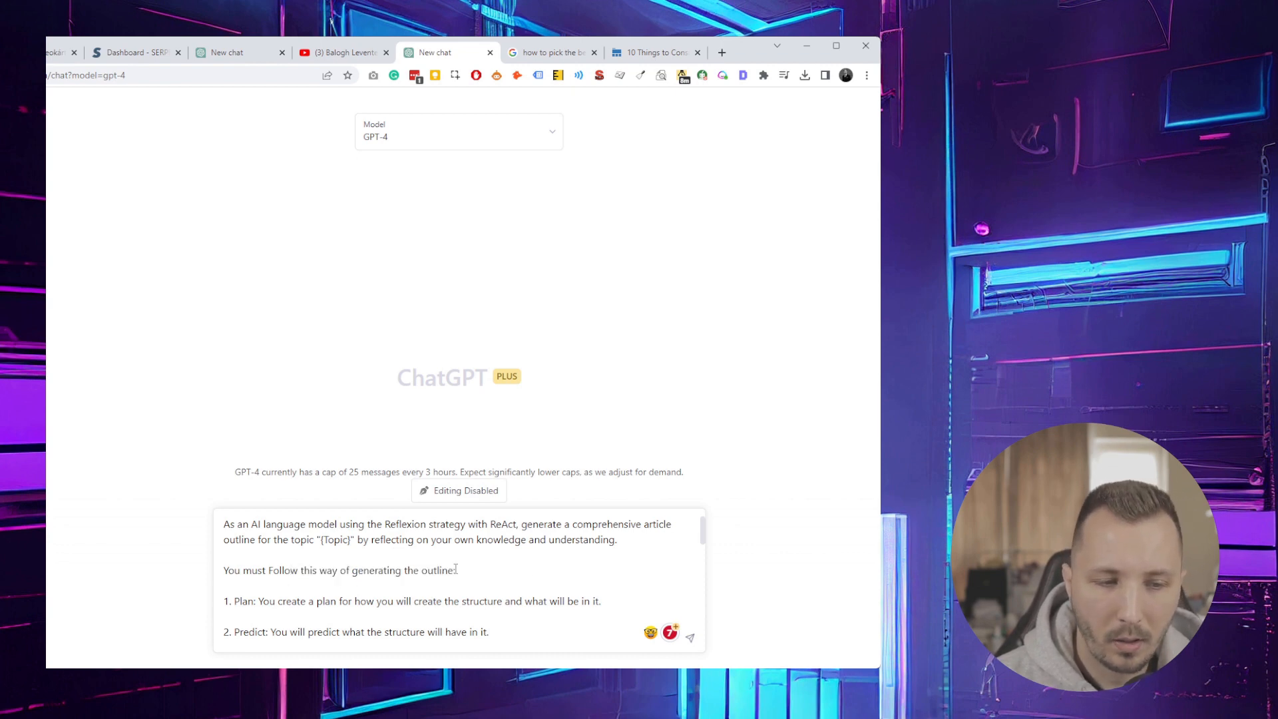
{"action": "scroll", "coordinate": [514, 570], "scroll_direction": "down", "scroll_amount": 2}
{"action": "scroll", "coordinate": [414, 565], "scroll_direction": "up", "scroll_amount": 2}
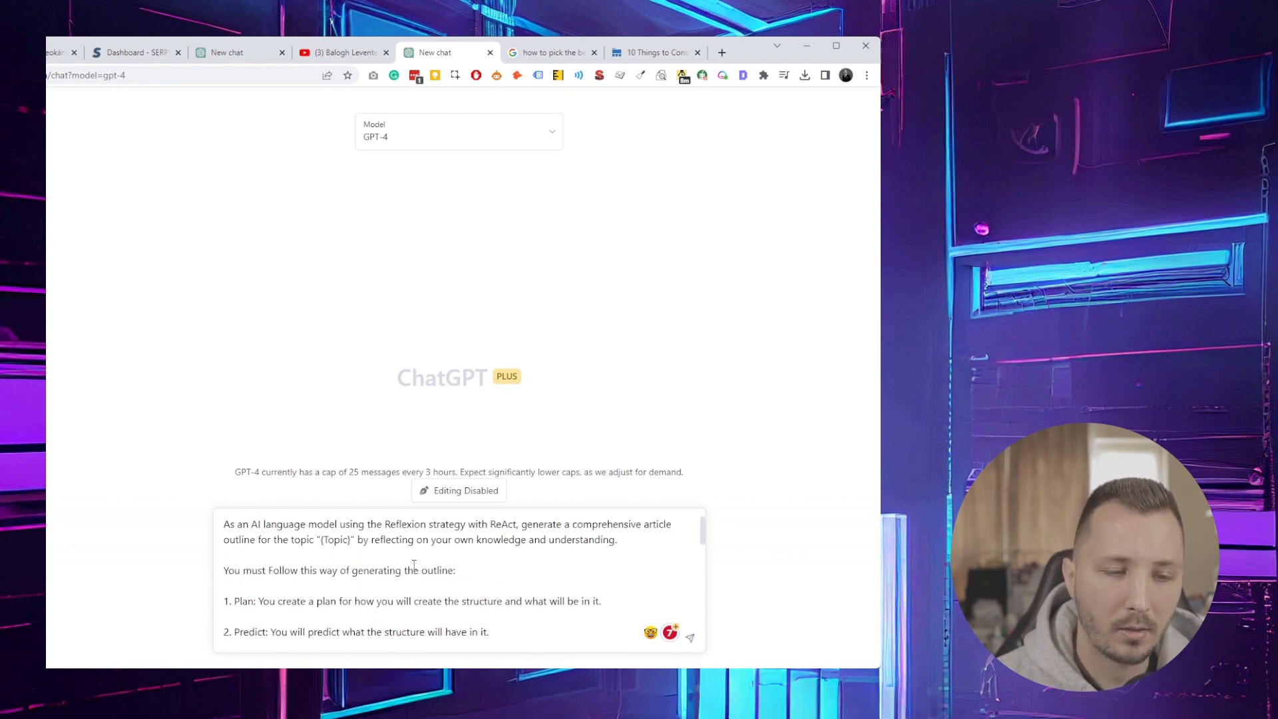
{"action": "left_click_drag", "start_coordinate": [270, 571], "coordinate": [318, 570]}
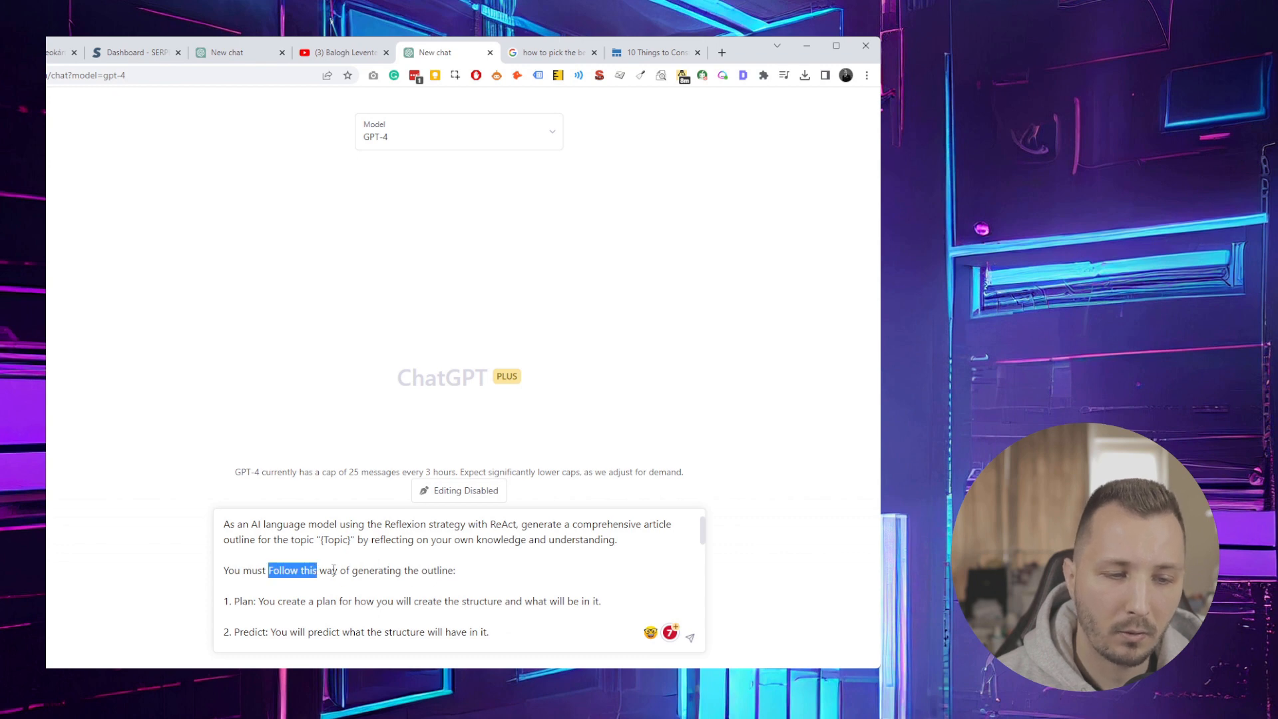
{"action": "left_click", "coordinate": [409, 602]}
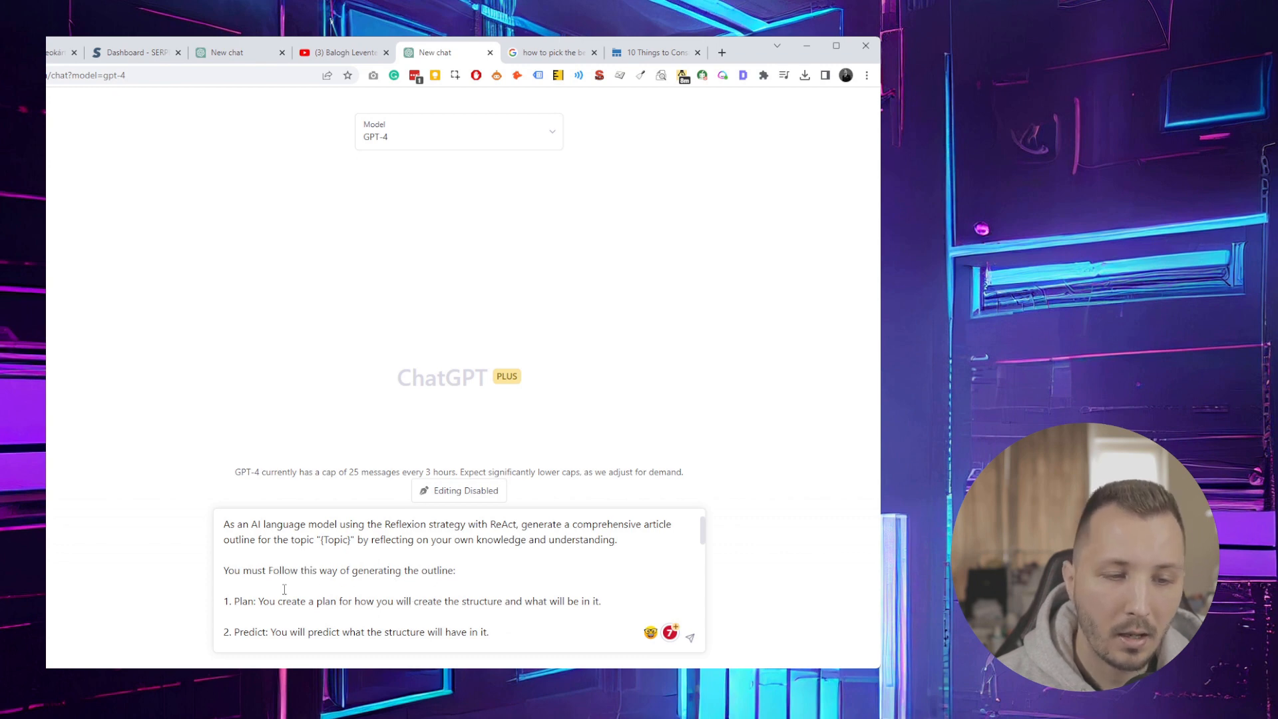
{"action": "left_click_drag", "start_coordinate": [260, 601], "coordinate": [359, 606]}
{"action": "left_click", "coordinate": [359, 605]}
{"action": "scroll", "coordinate": [360, 606], "scroll_direction": "down", "scroll_amount": 1}
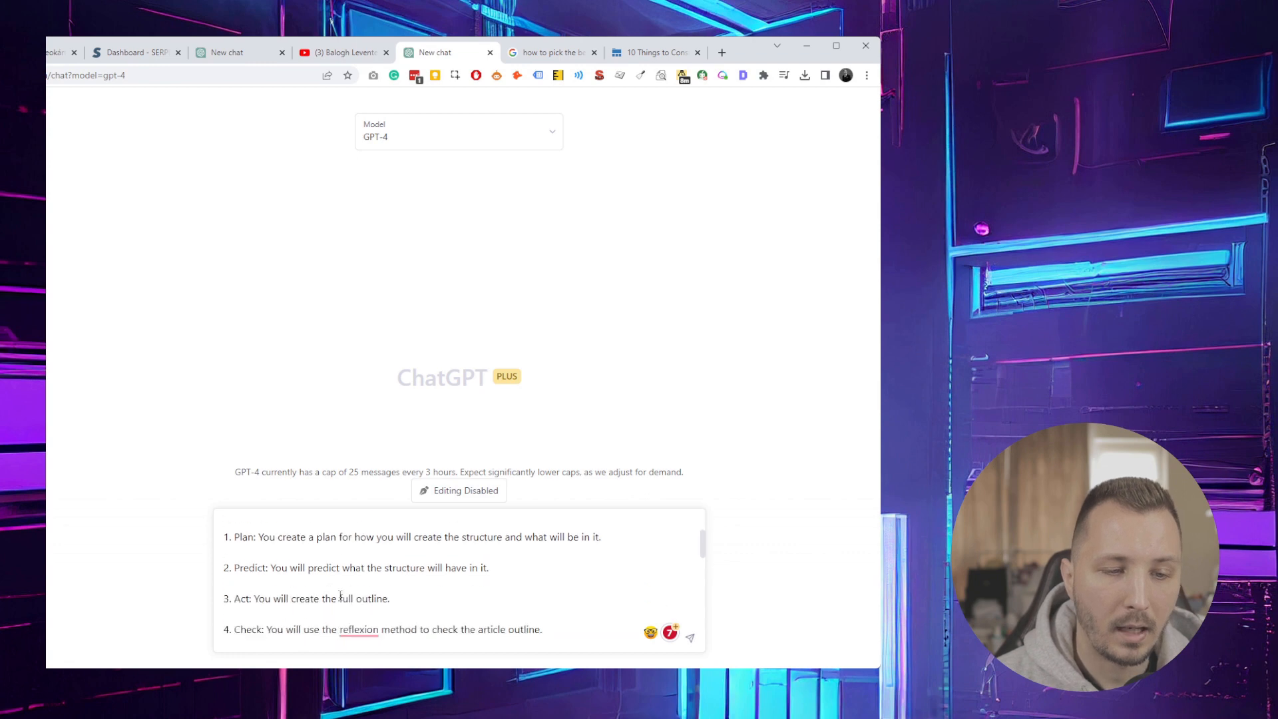
{"action": "mouse_move", "coordinate": [234, 568]}
{"action": "left_mouse_down"}
{"action": "mouse_move", "coordinate": [267, 571]}
{"action": "mouse_move", "coordinate": [252, 602]}
{"action": "mouse_move", "coordinate": [258, 567]}
{"action": "mouse_move", "coordinate": [240, 563]}
{"action": "mouse_move", "coordinate": [255, 563]}
{"action": "left_mouse_up"}
{"action": "scroll", "coordinate": [266, 555], "scroll_direction": "down", "scroll_amount": 2}
{"action": "scroll", "coordinate": [263, 563], "scroll_direction": "down", "scroll_amount": 1}
{"action": "scroll", "coordinate": [263, 563], "scroll_direction": "down", "scroll_amount": 1}
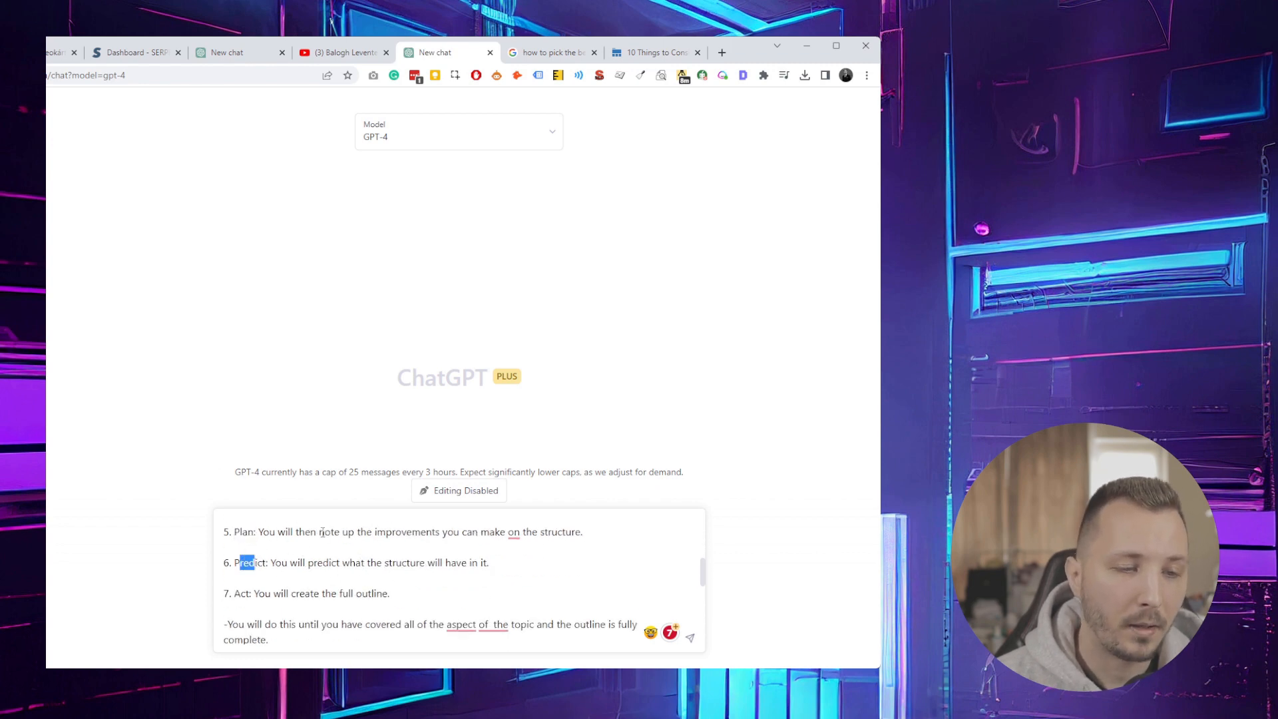
{"action": "left_click_drag", "start_coordinate": [234, 594], "coordinate": [245, 593]}
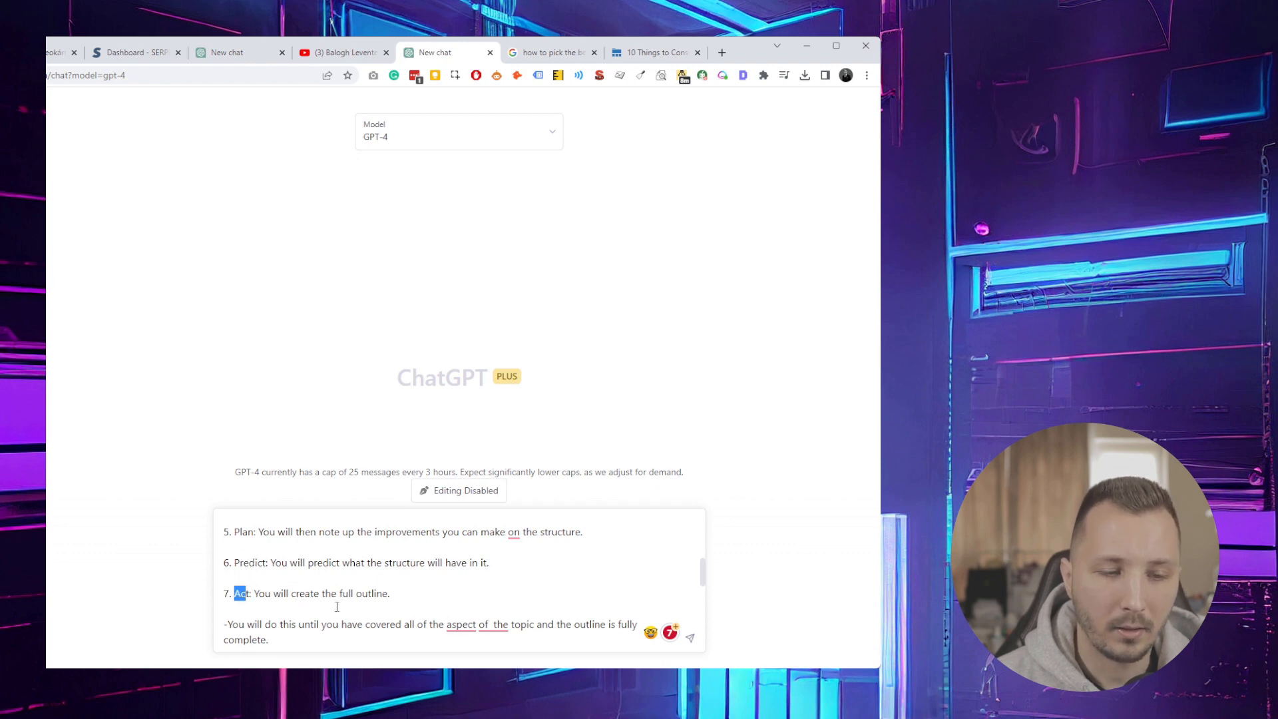
Accept the suggested writing corrections in the two dashed lines after step 7: "will", "self-reference", single-spaced "of the" and "aspects".
{"action": "scroll", "coordinate": [345, 569], "scroll_direction": "down", "scroll_amount": 1}
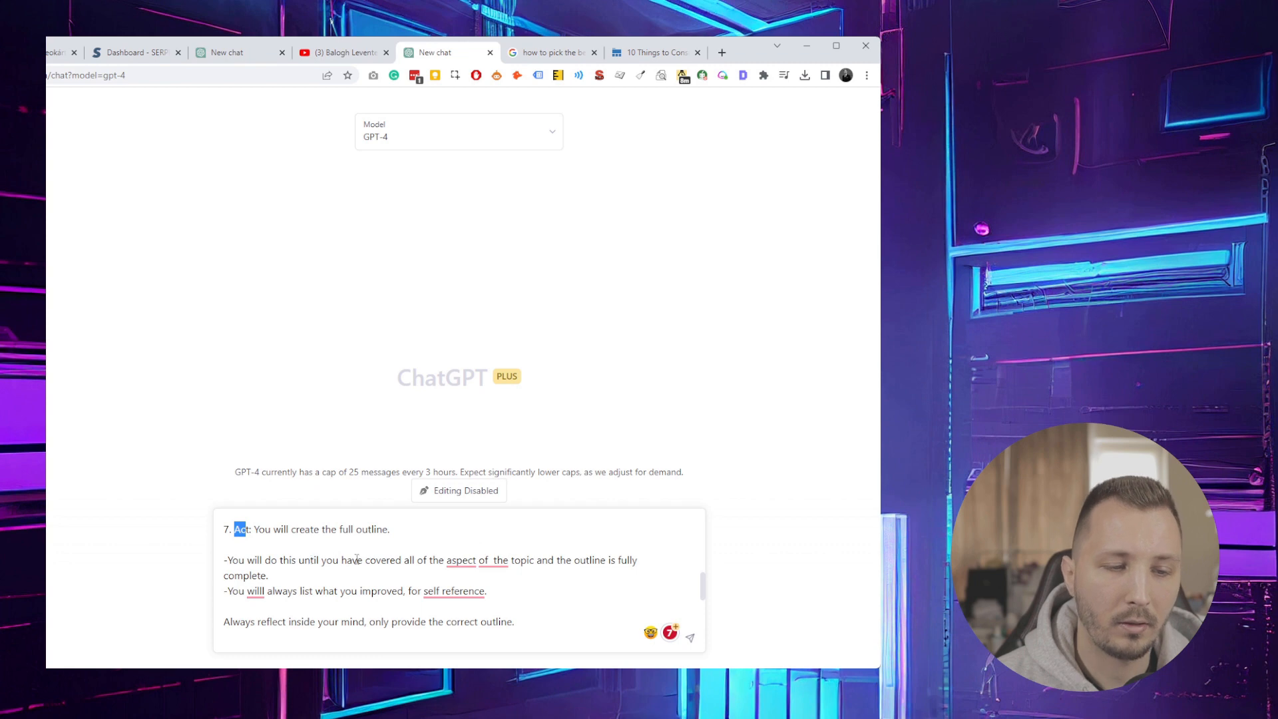
{"action": "mouse_move", "coordinate": [501, 563]}
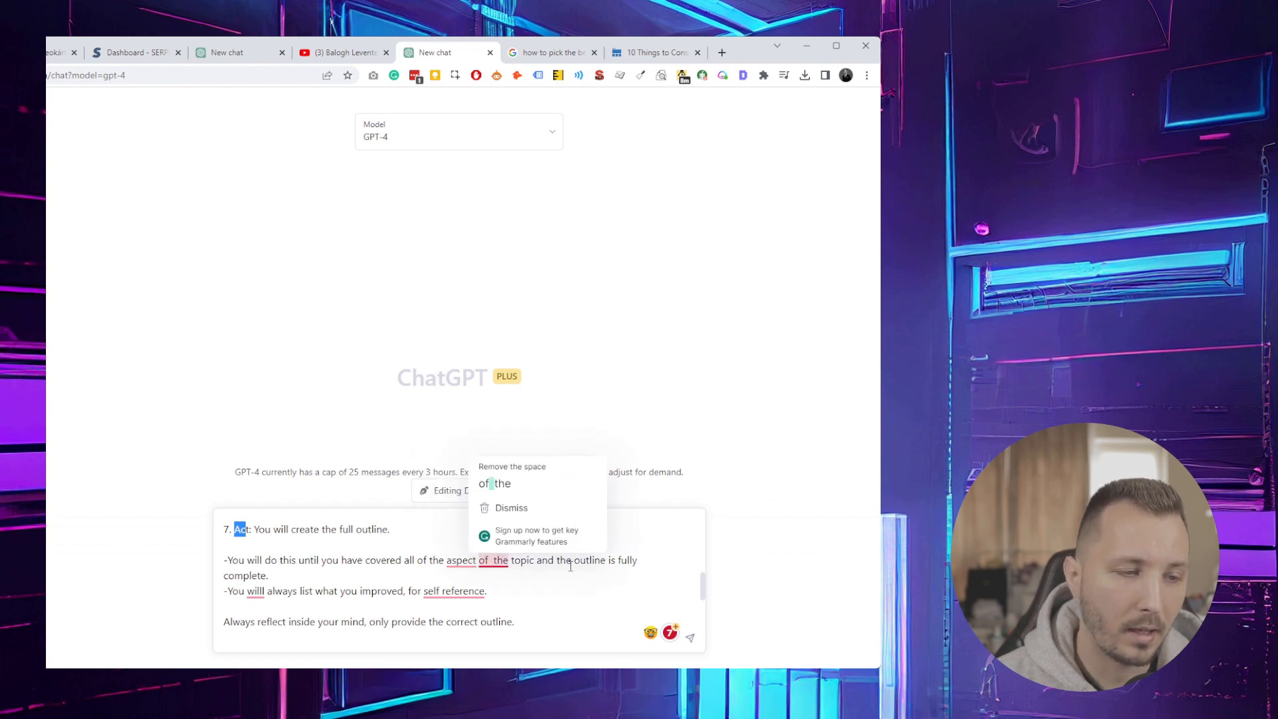
{"action": "mouse_move", "coordinate": [256, 592]}
{"action": "left_click", "coordinate": [256, 489]}
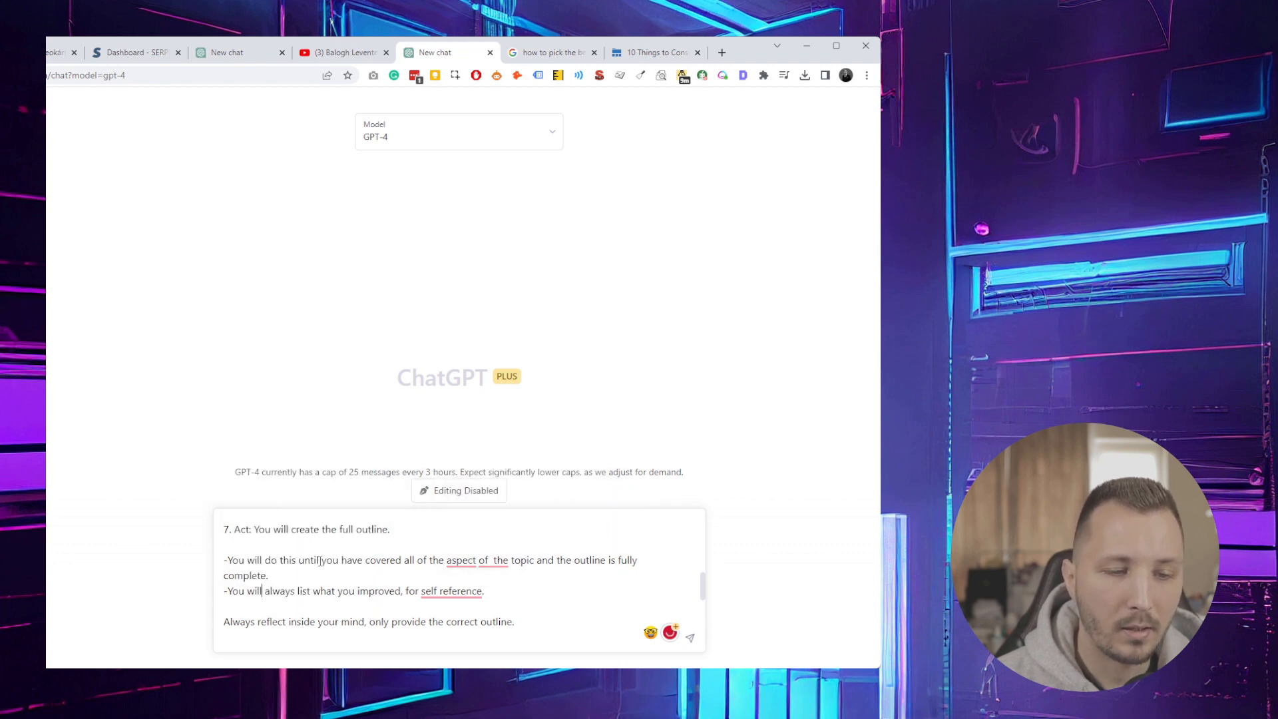
{"action": "mouse_move", "coordinate": [450, 591]}
{"action": "left_click", "coordinate": [469, 514]}
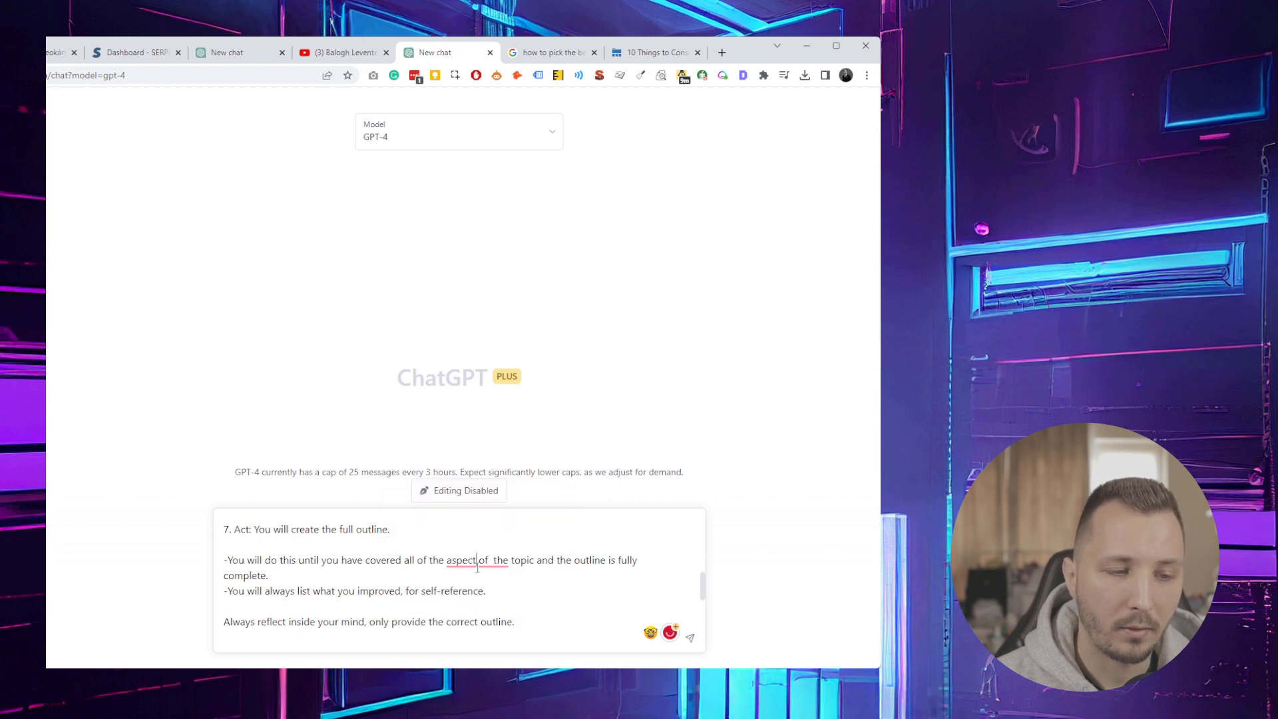
{"action": "mouse_move", "coordinate": [493, 563]}
{"action": "left_click", "coordinate": [496, 482]}
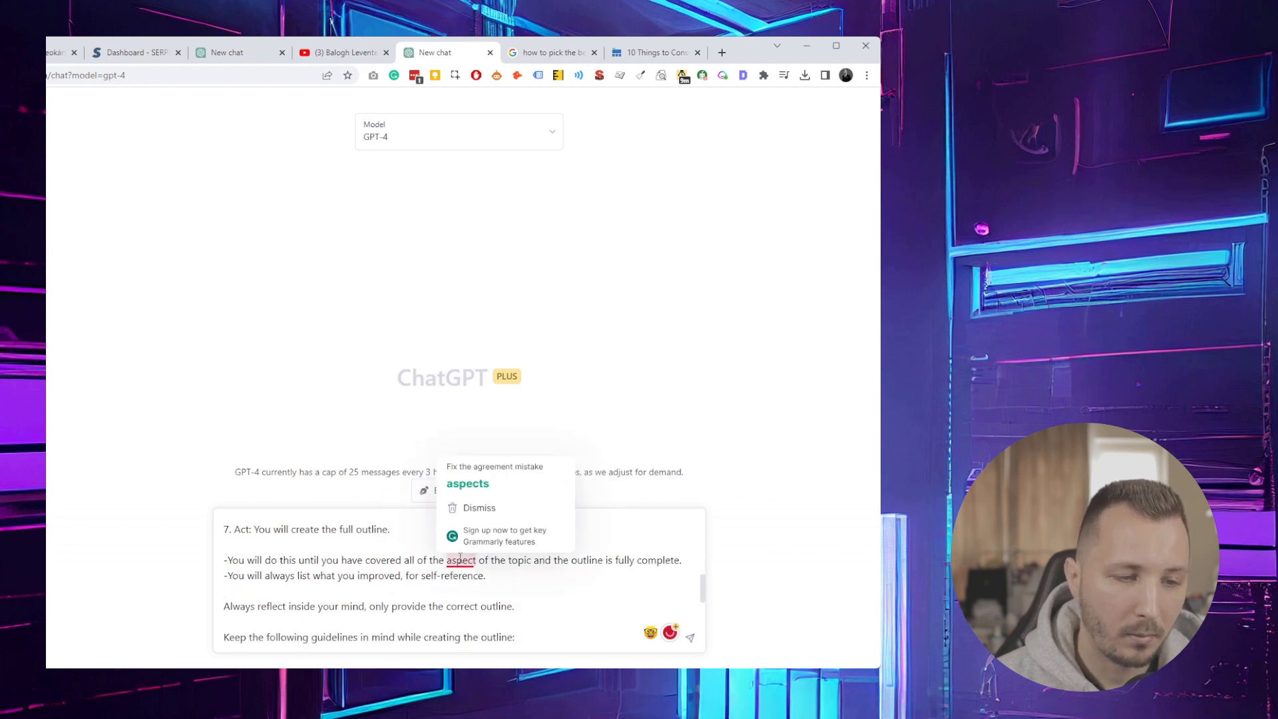
{"action": "left_click", "coordinate": [468, 483]}
Review the rest of the prompt, from the "Always reflect inside your mind" line through the four outline guidelines to the topic line.
{"action": "scroll", "coordinate": [463, 588], "scroll_direction": "down", "scroll_amount": 1}
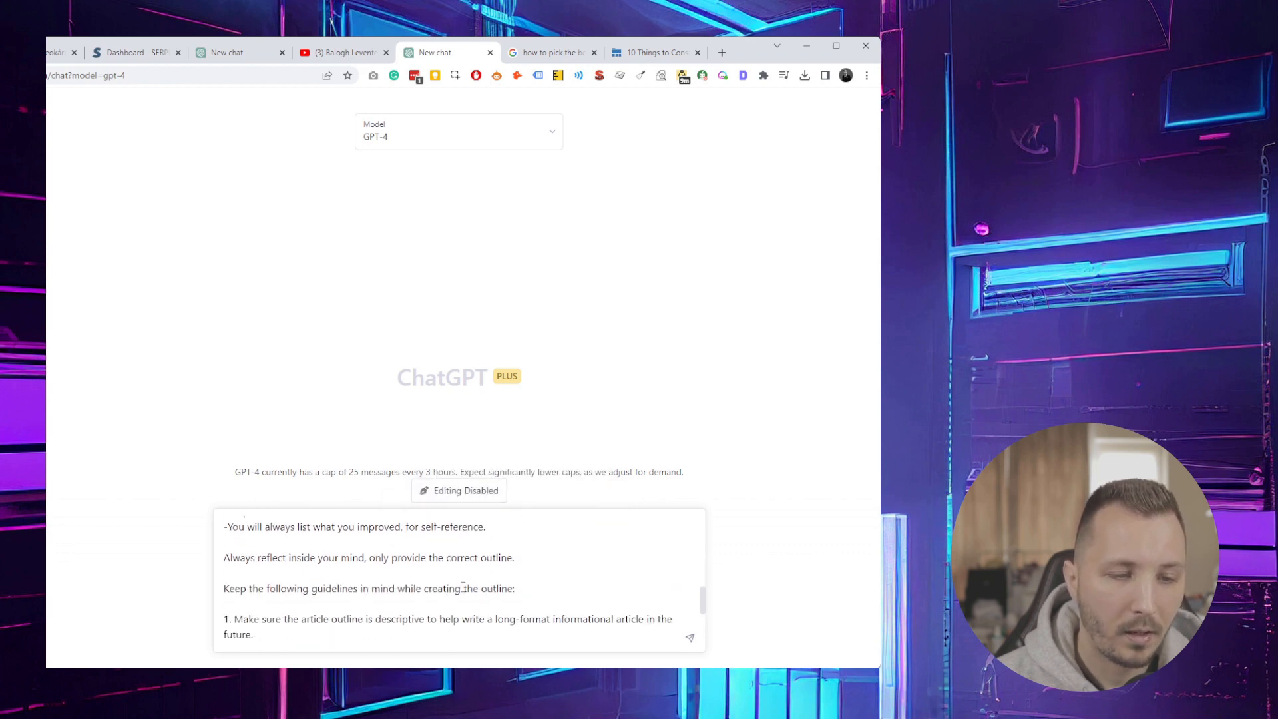
{"action": "left_click_drag", "start_coordinate": [244, 558], "coordinate": [285, 557]}
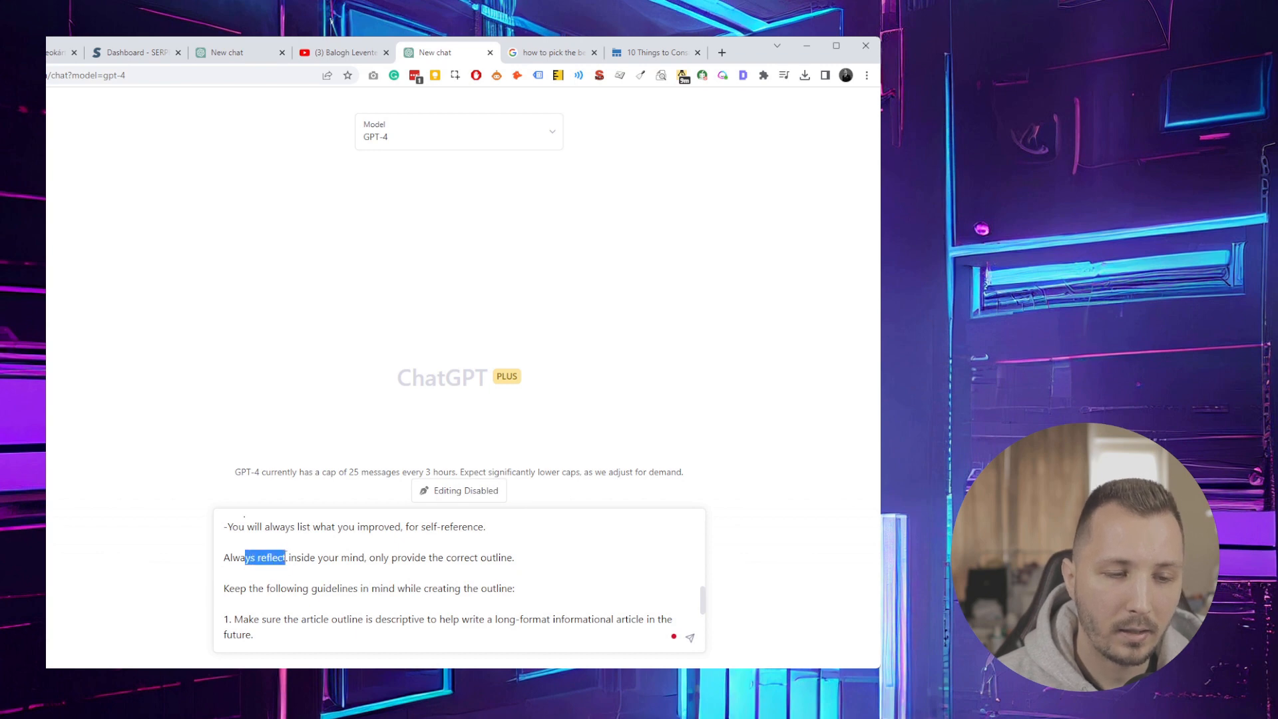
{"action": "left_click", "coordinate": [431, 557]}
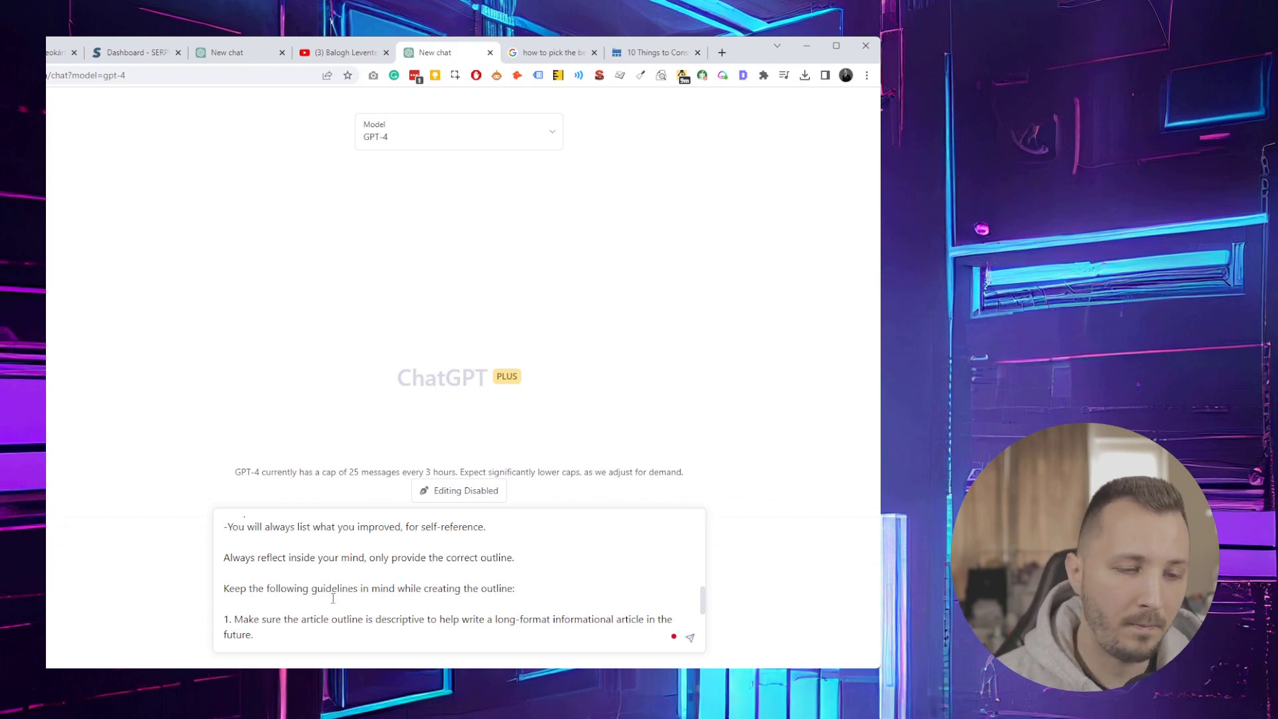
{"action": "left_click_drag", "start_coordinate": [311, 588], "coordinate": [355, 591]}
{"action": "left_click", "coordinate": [358, 589]}
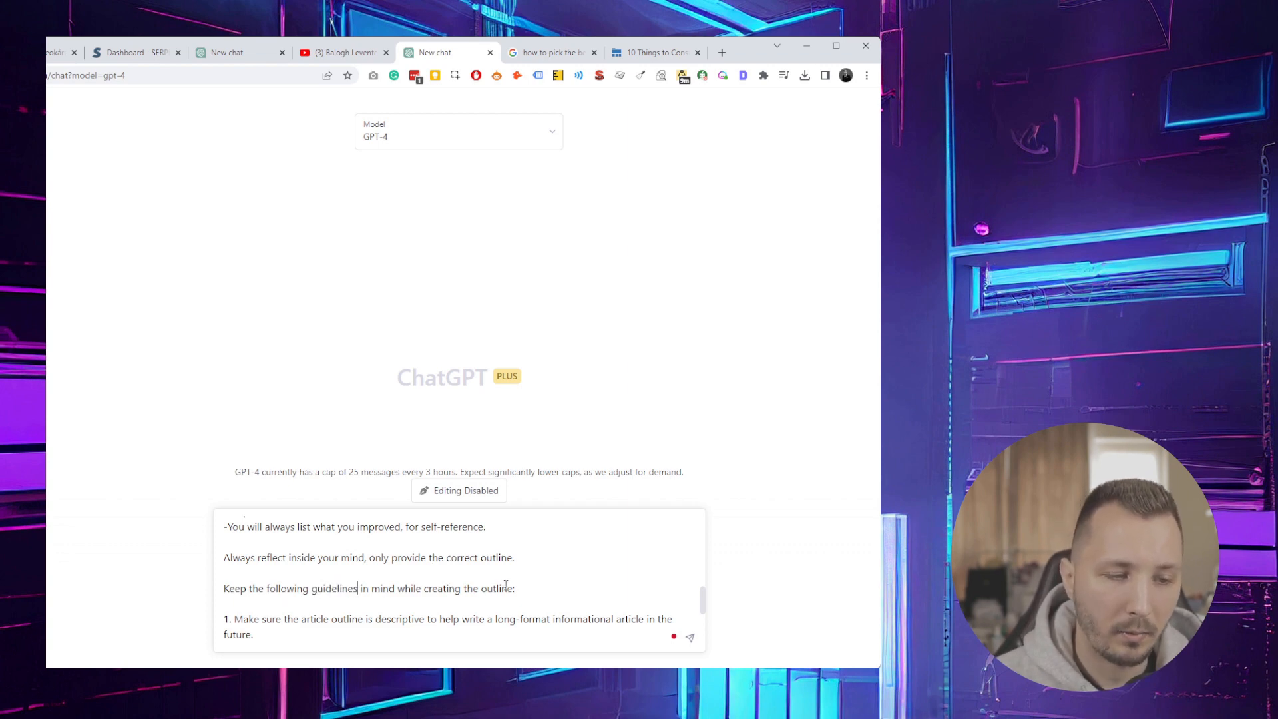
{"action": "scroll", "coordinate": [505, 585], "scroll_direction": "down", "scroll_amount": 1}
{"action": "left_click", "coordinate": [299, 569]}
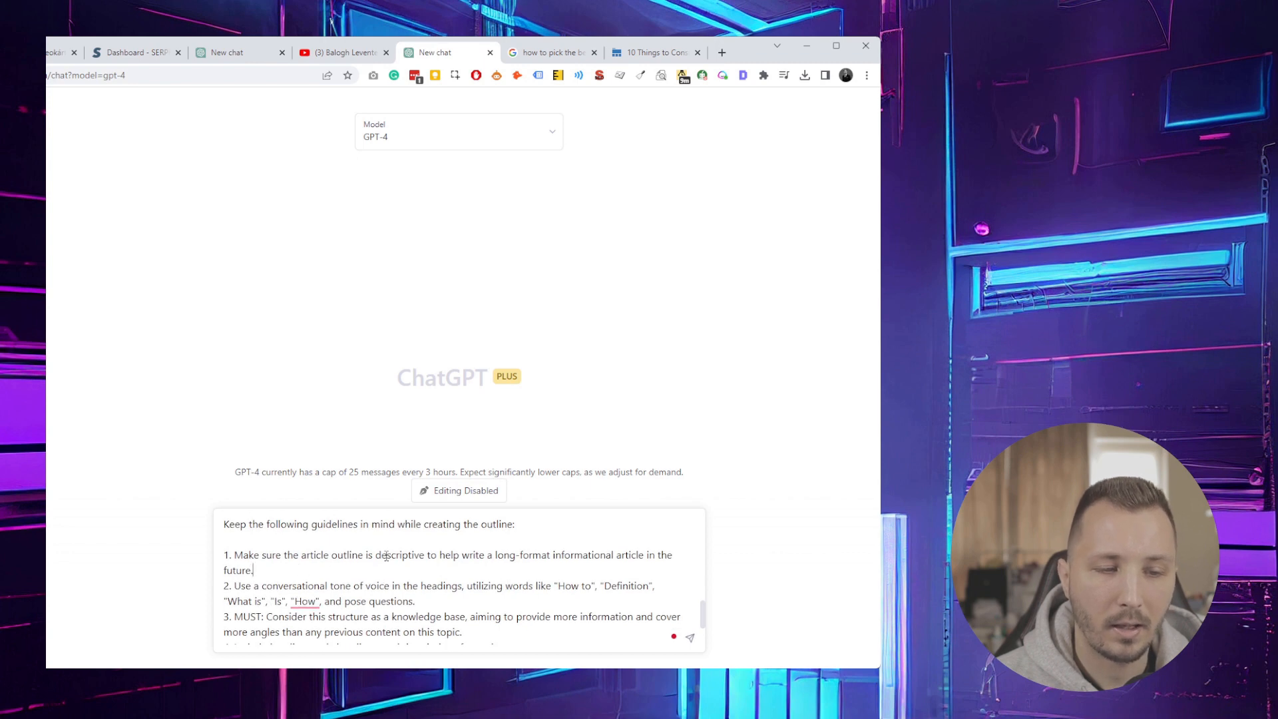
{"action": "left_click_drag", "start_coordinate": [283, 586], "coordinate": [345, 587]}
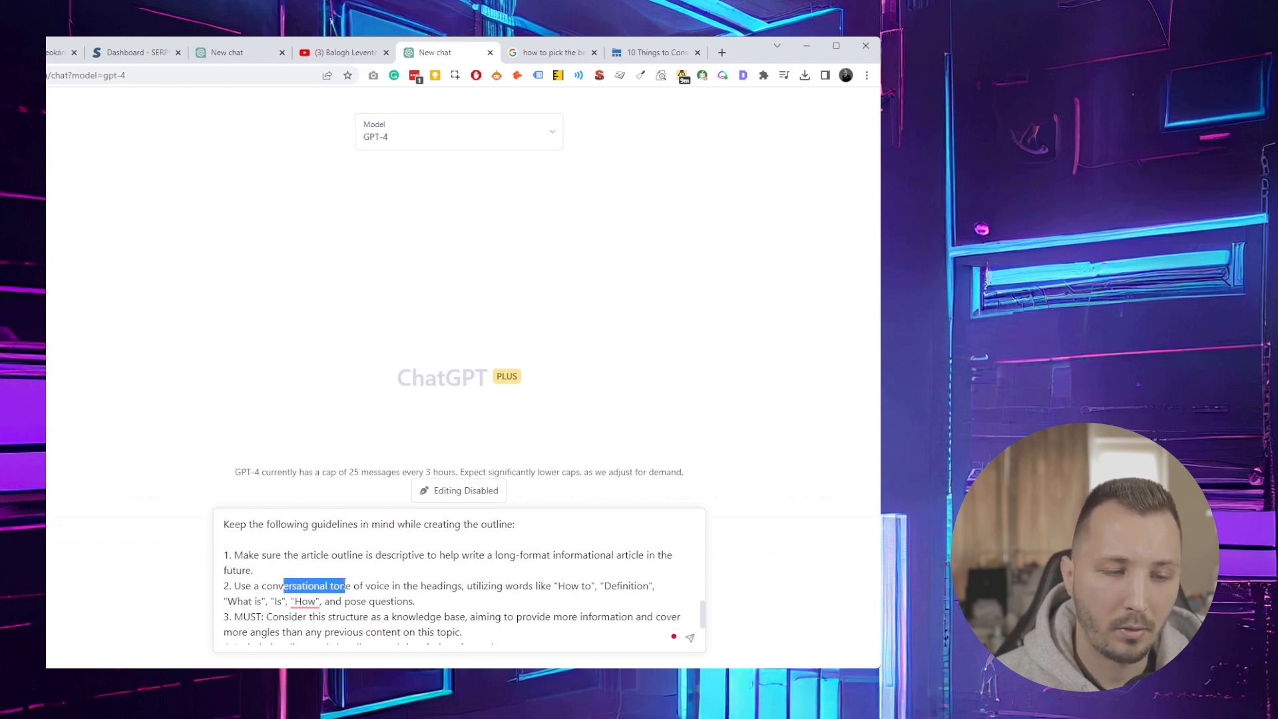
{"action": "left_click", "coordinate": [392, 586]}
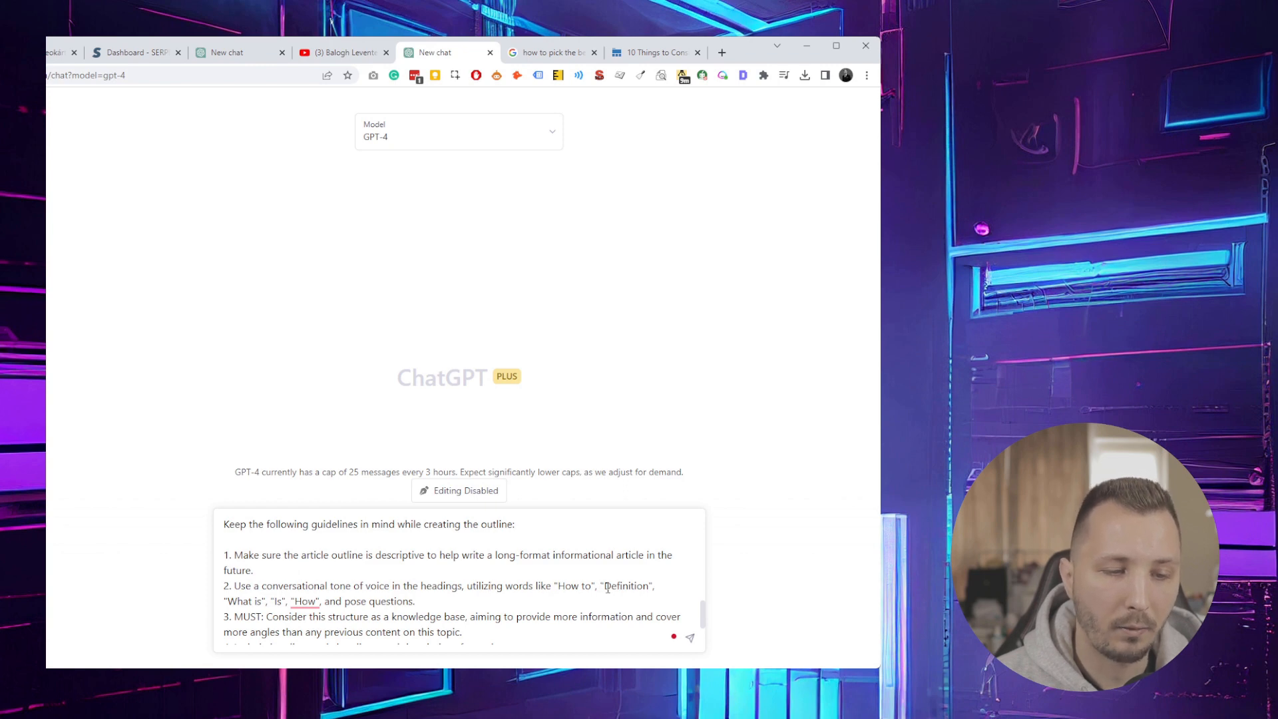
{"action": "left_click", "coordinate": [414, 604]}
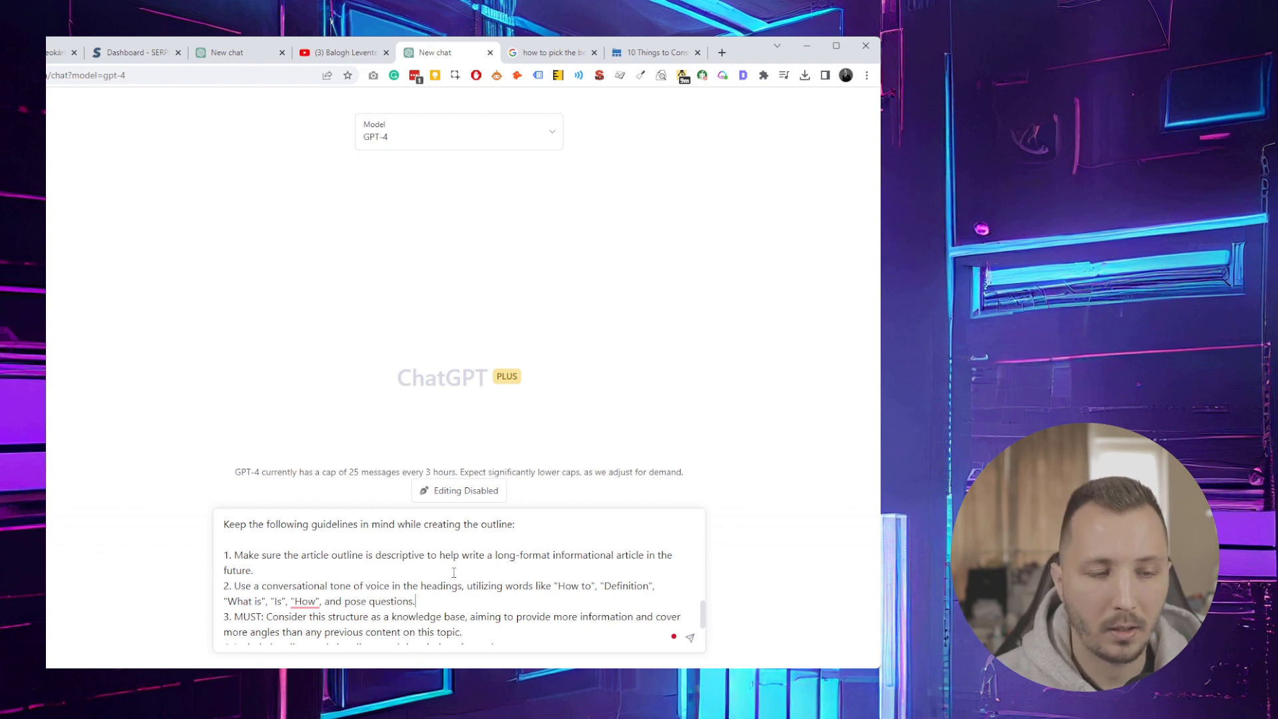
{"action": "scroll", "coordinate": [453, 574], "scroll_direction": "down", "scroll_amount": 1}
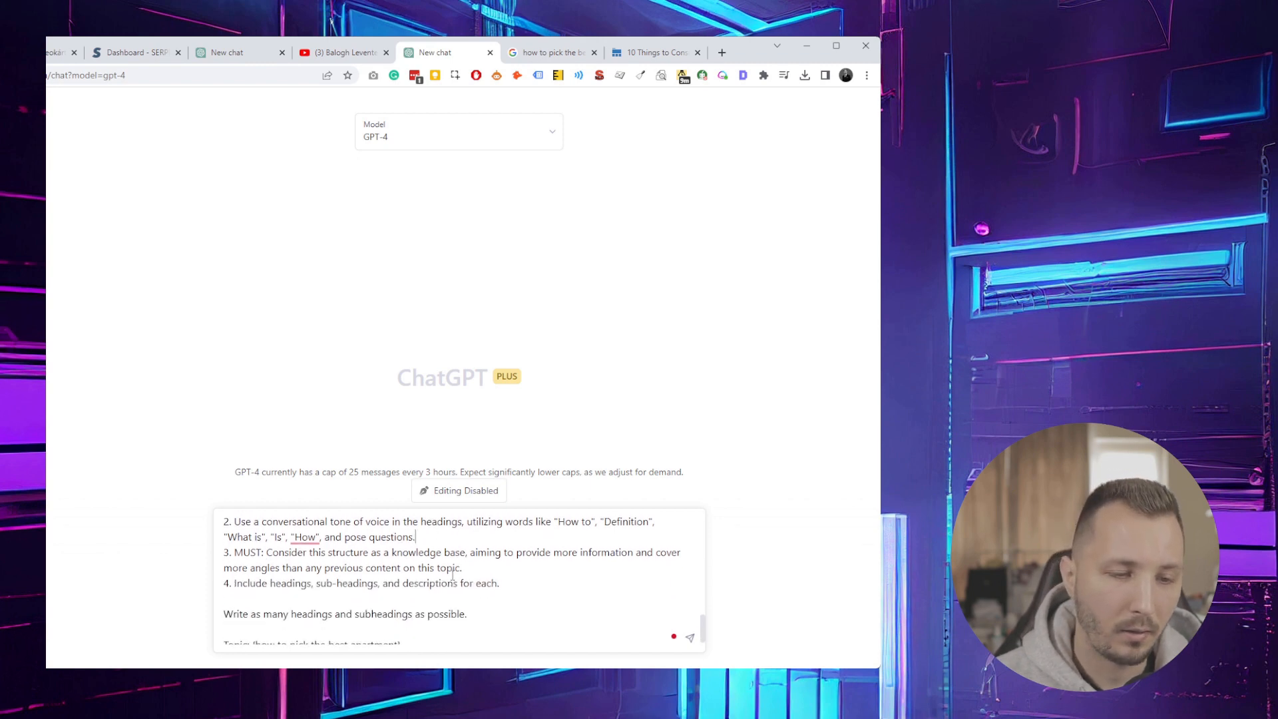
{"action": "left_click", "coordinate": [243, 553]}
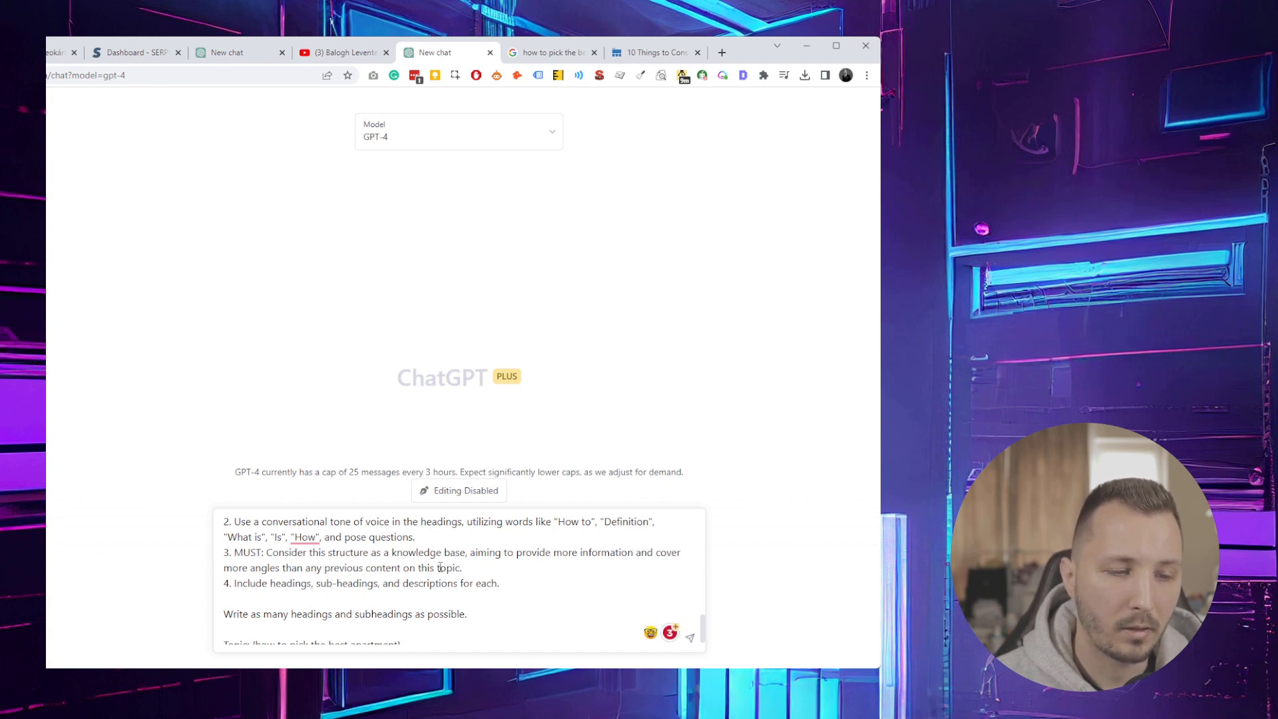
{"action": "left_click", "coordinate": [470, 568]}
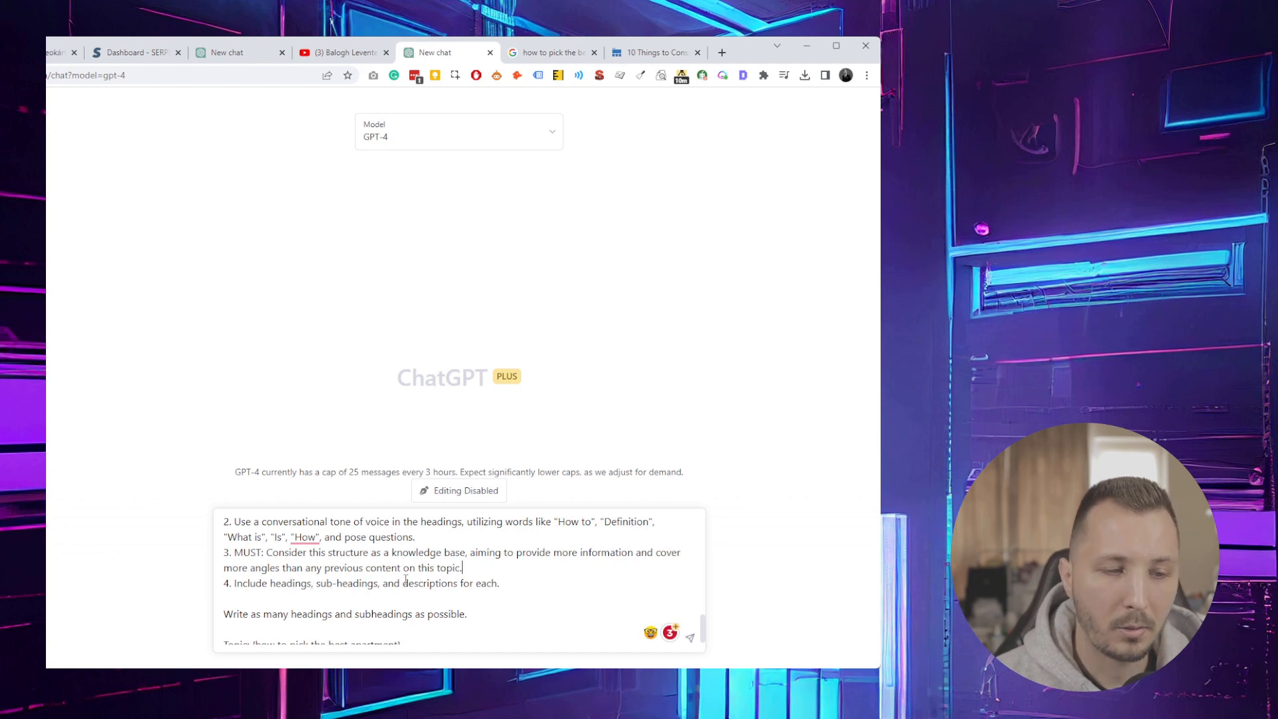
{"action": "scroll", "coordinate": [297, 603], "scroll_direction": "down", "scroll_amount": 1}
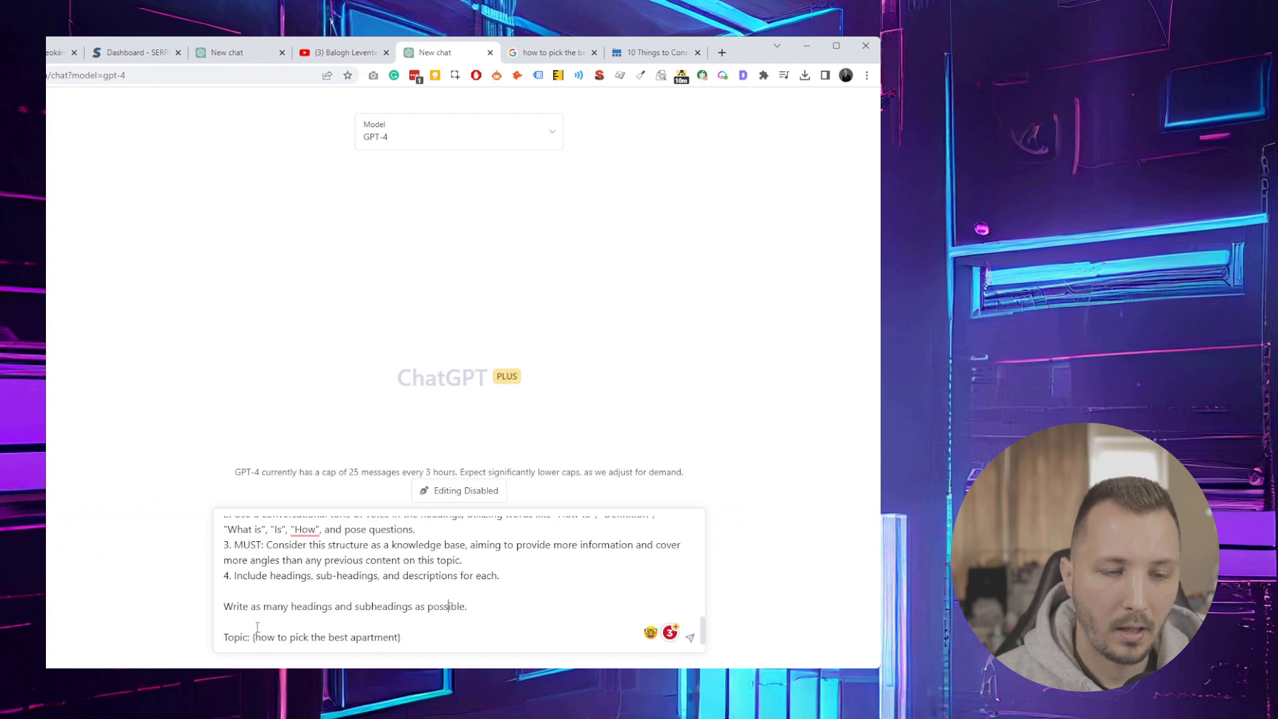
Submit the Reflexion outline prompt with the topic "how to pick the best apartment".
{"action": "left_click_drag", "start_coordinate": [224, 637], "coordinate": [241, 637]}
{"action": "left_click", "coordinate": [275, 637]}
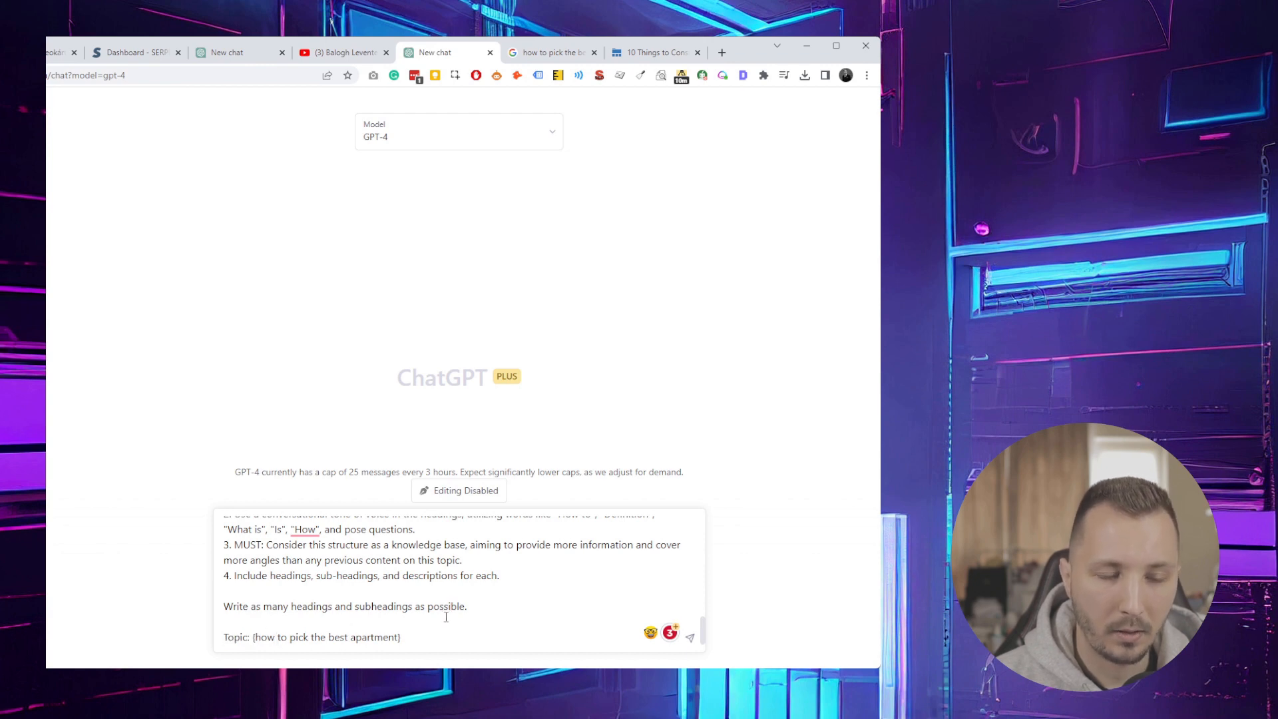
{"action": "key", "text": "Return"}
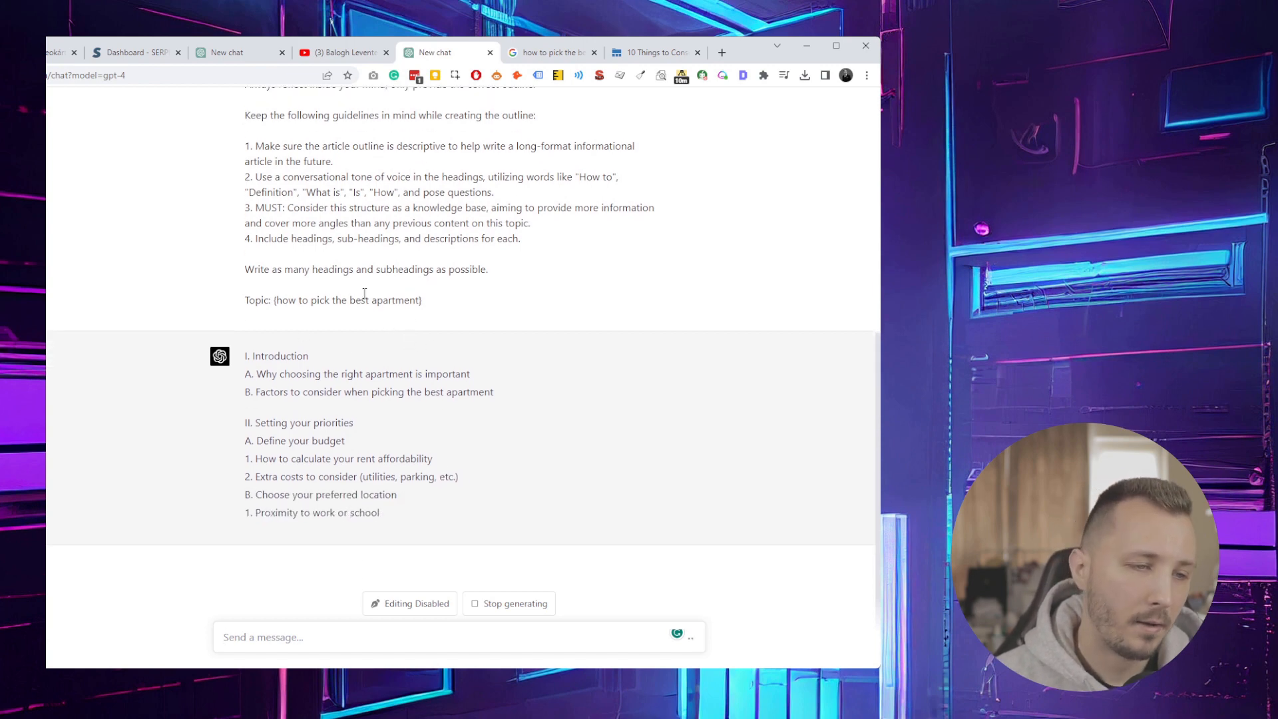
Review the sent prompt's Plan, Predict, Act and Check steps and its guidelines alongside the outline being generated.
{"action": "scroll", "coordinate": [372, 315], "scroll_direction": "up", "scroll_amount": 1}
{"action": "scroll", "coordinate": [396, 320], "scroll_direction": "up", "scroll_amount": 7}
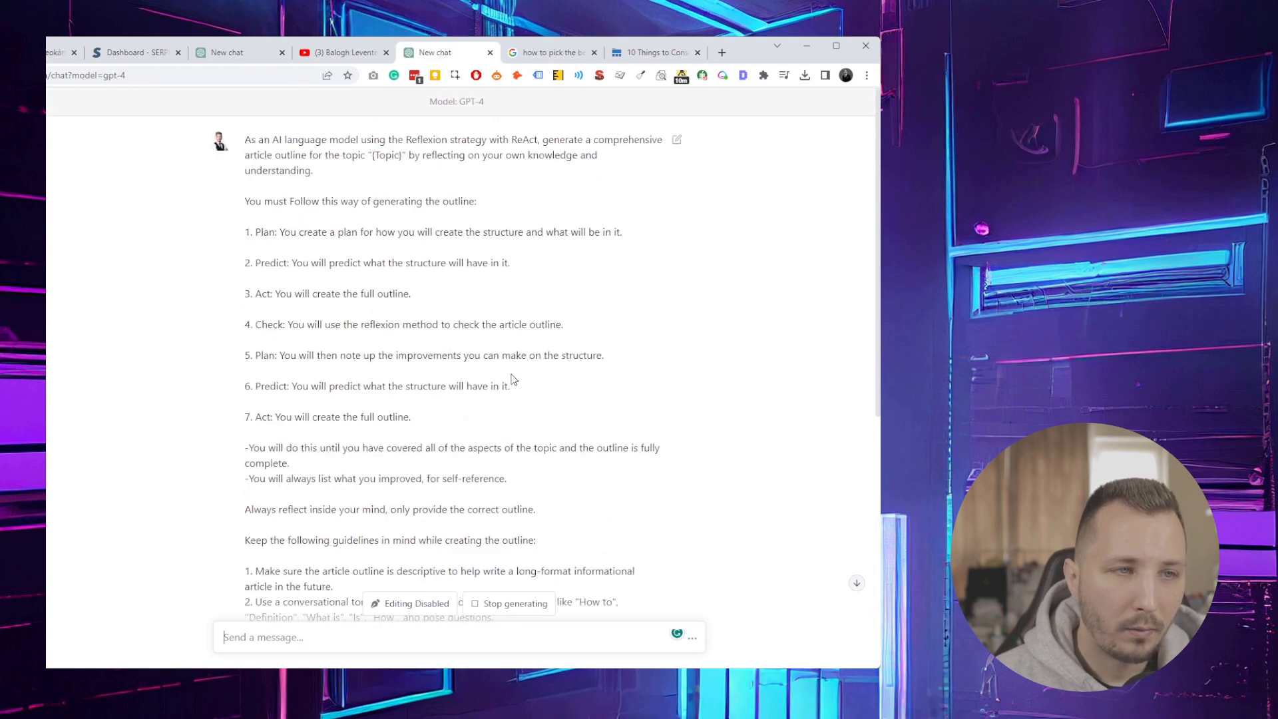
{"action": "scroll", "coordinate": [513, 380], "scroll_direction": "down", "scroll_amount": 8}
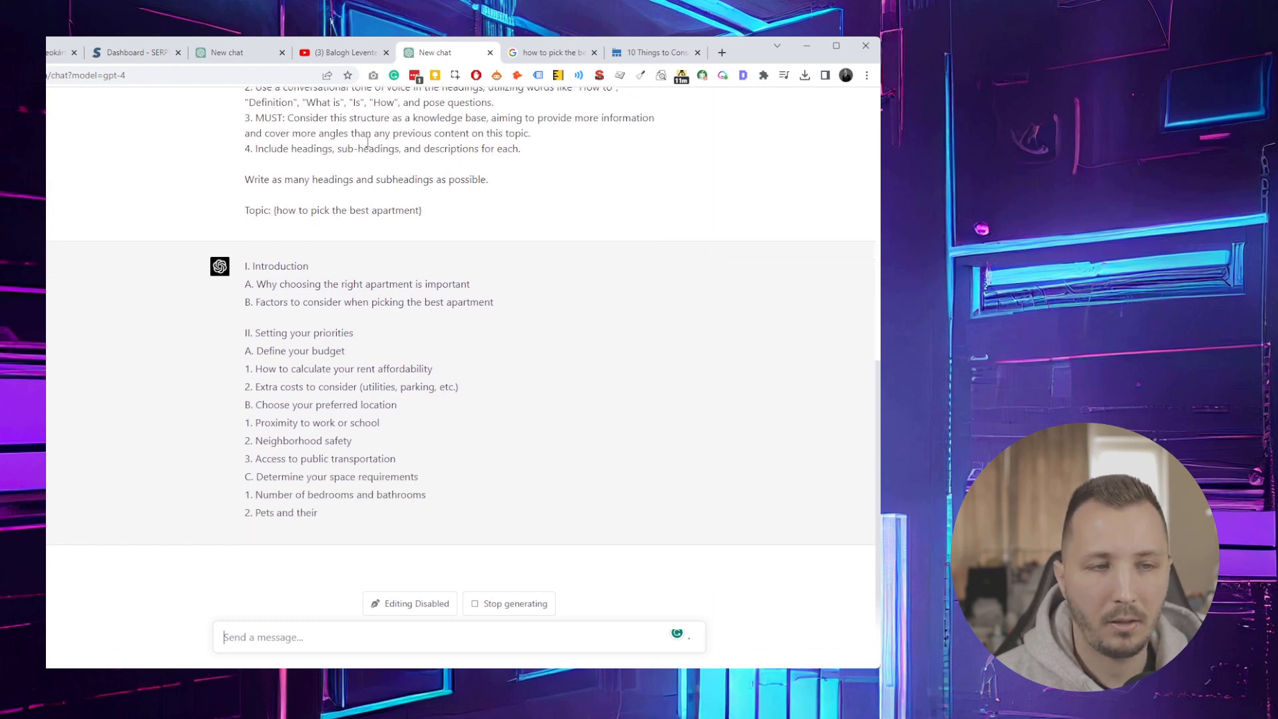
{"action": "scroll", "coordinate": [387, 260], "scroll_direction": "up", "scroll_amount": 3}
{"action": "scroll", "coordinate": [386, 259], "scroll_direction": "up", "scroll_amount": 5}
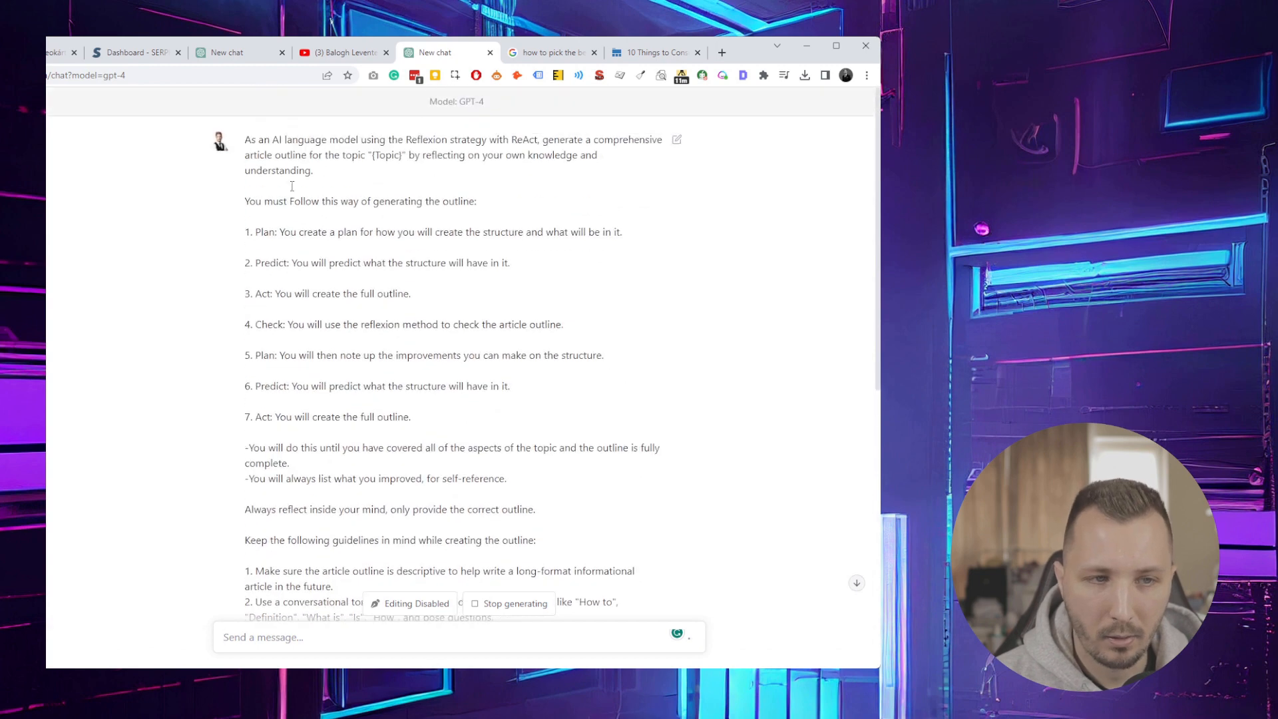
{"action": "scroll", "coordinate": [386, 355], "scroll_direction": "down", "scroll_amount": 7}
{"action": "scroll", "coordinate": [386, 355], "scroll_direction": "down", "scroll_amount": 2}
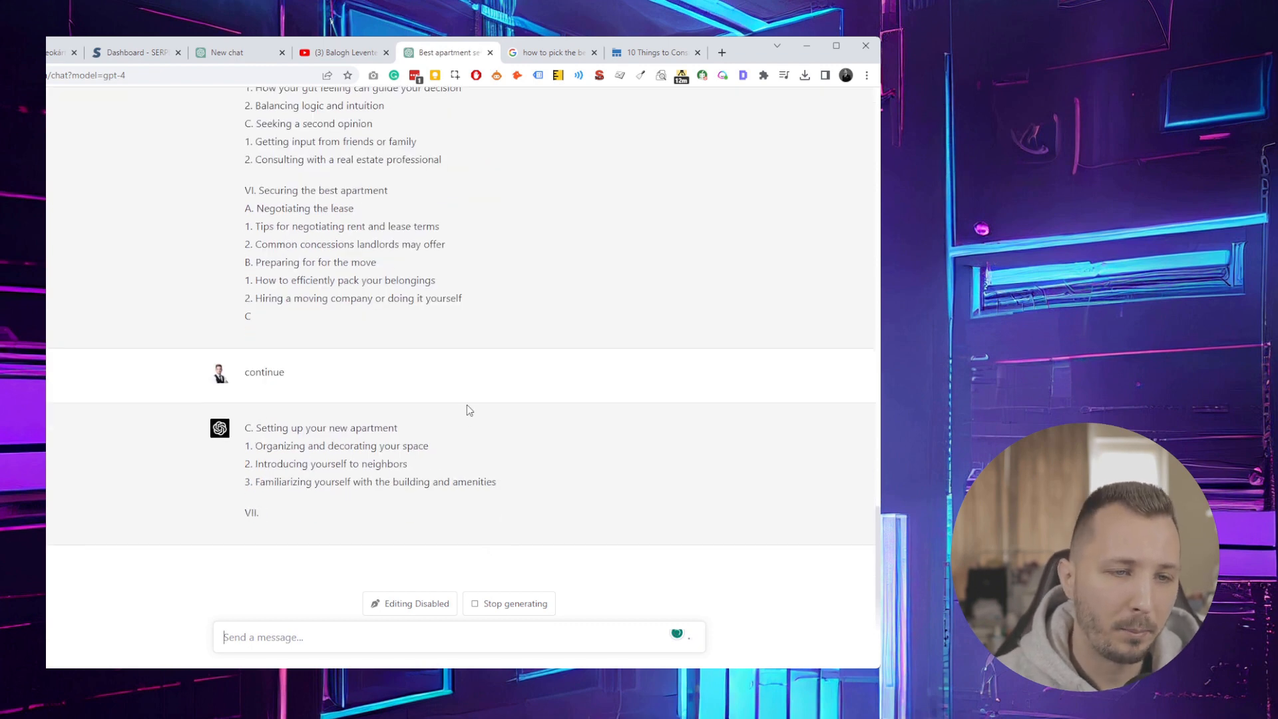
Read through the generated outline from the Introduction to section VI and the start of the continued reply.
{"action": "scroll", "coordinate": [467, 406], "scroll_direction": "up", "scroll_amount": 20}
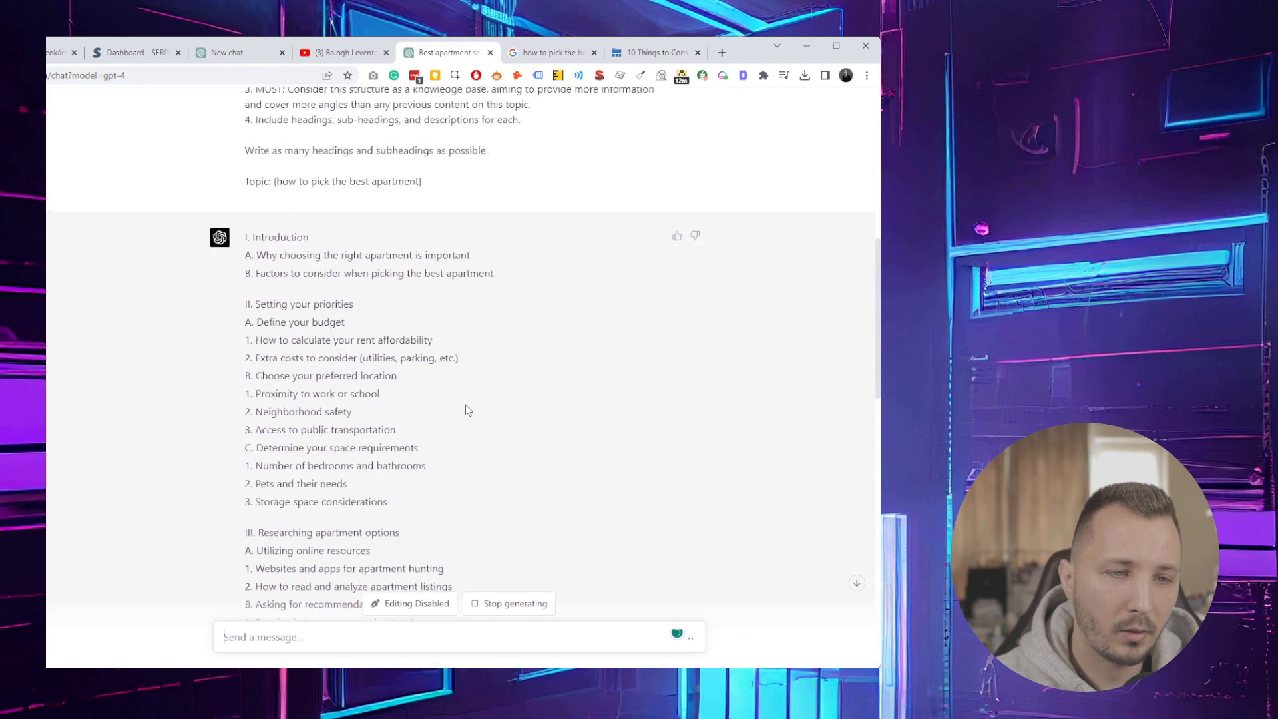
{"action": "scroll", "coordinate": [467, 406], "scroll_direction": "down", "scroll_amount": 14}
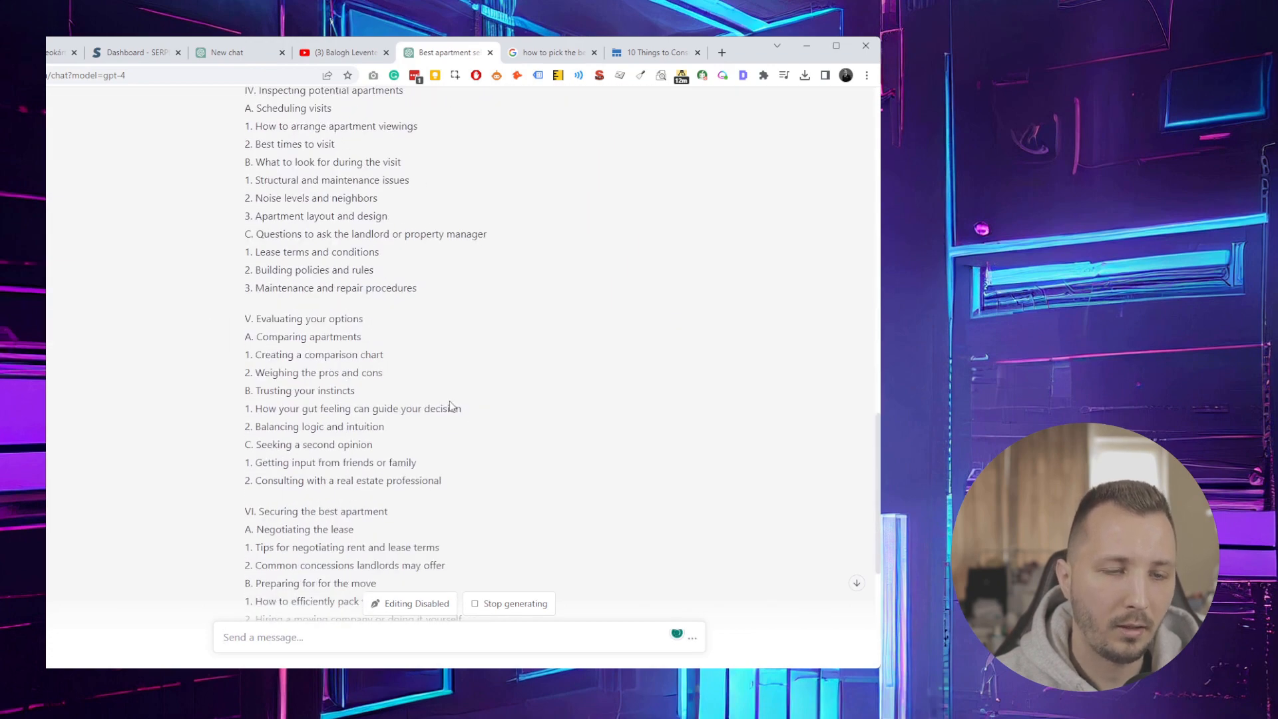
{"action": "scroll", "coordinate": [455, 403], "scroll_direction": "down", "scroll_amount": 2}
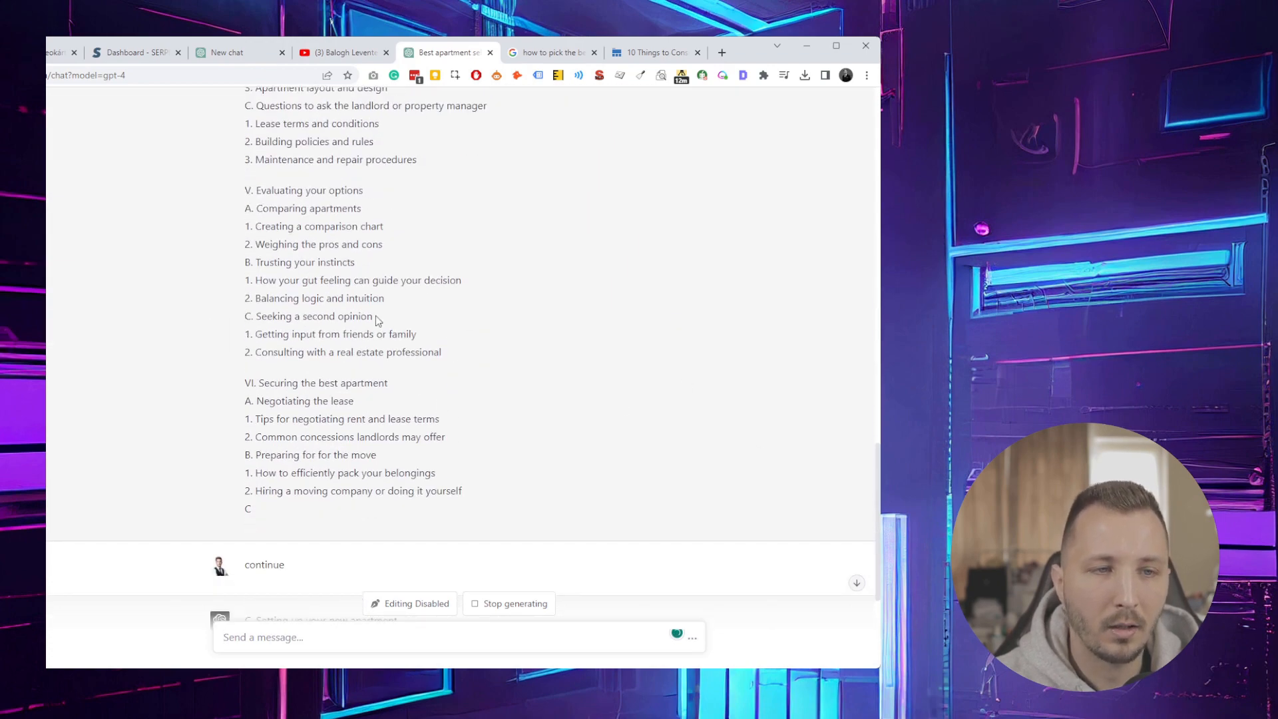
{"action": "scroll", "coordinate": [400, 336], "scroll_direction": "up", "scroll_amount": 6}
{"action": "scroll", "coordinate": [311, 359], "scroll_direction": "up", "scroll_amount": 2}
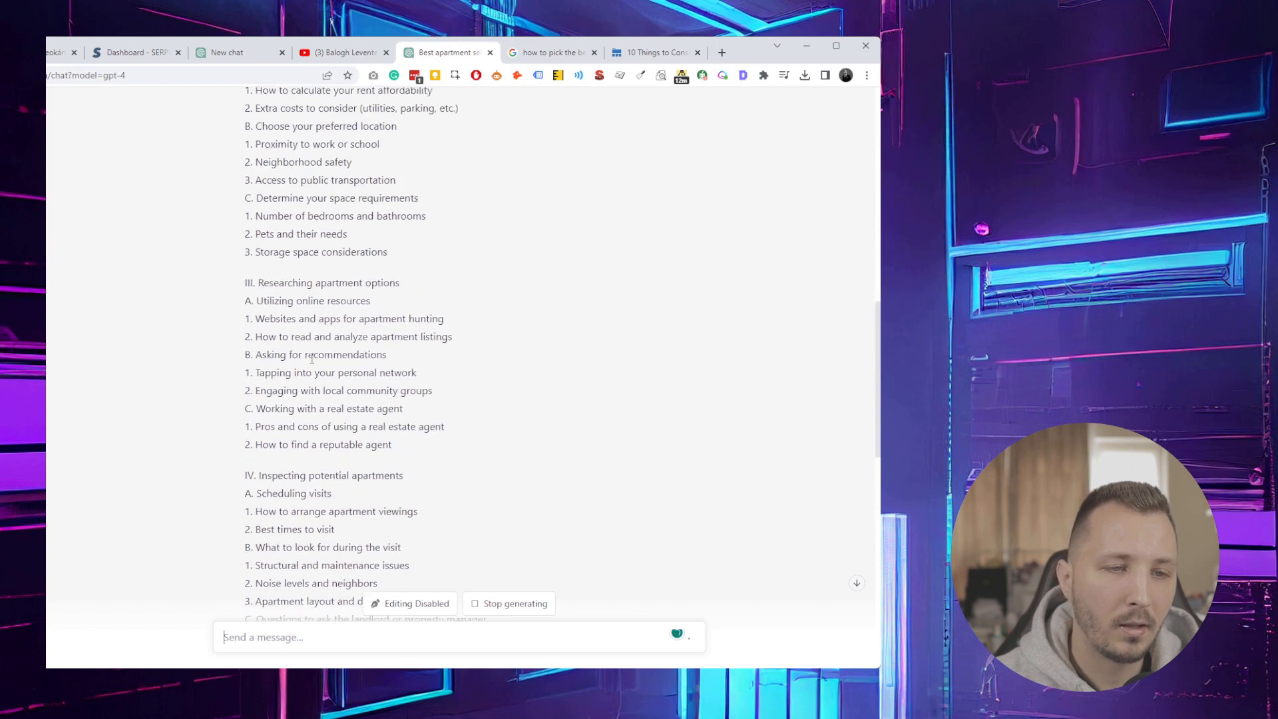
{"action": "scroll", "coordinate": [251, 250], "scroll_direction": "down", "scroll_amount": 8}
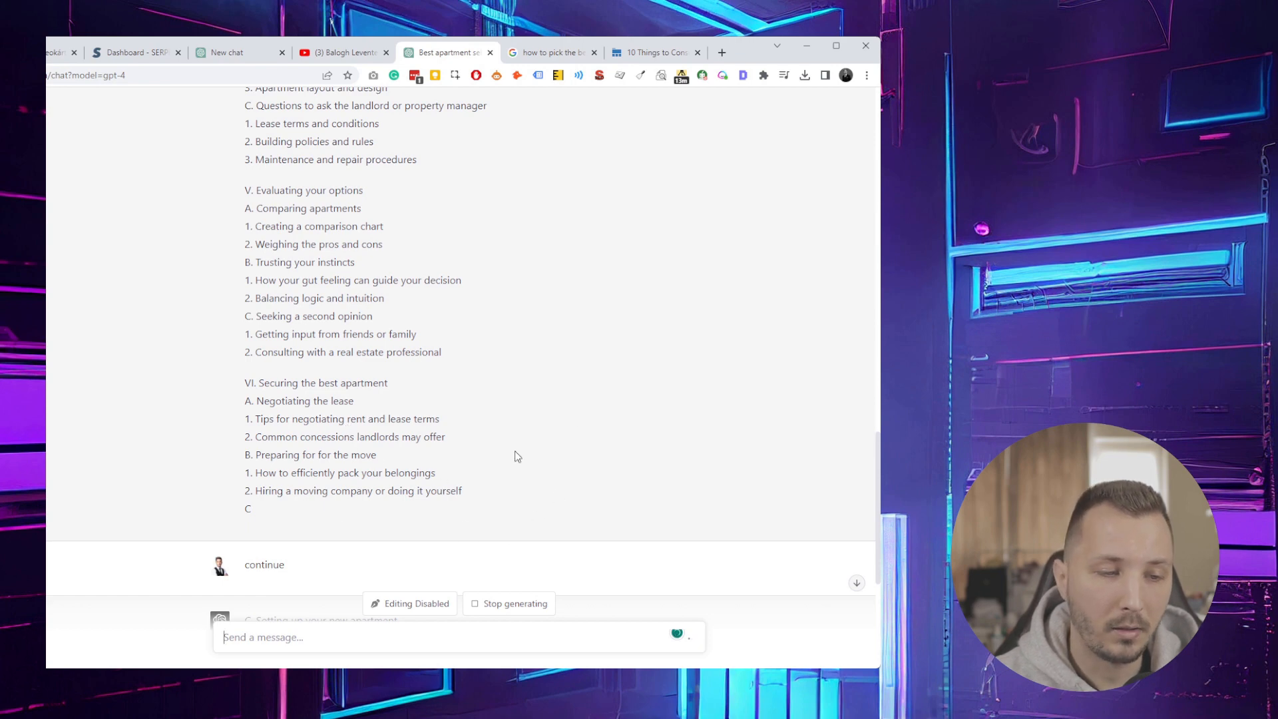
{"action": "scroll", "coordinate": [413, 378], "scroll_direction": "up", "scroll_amount": 2}
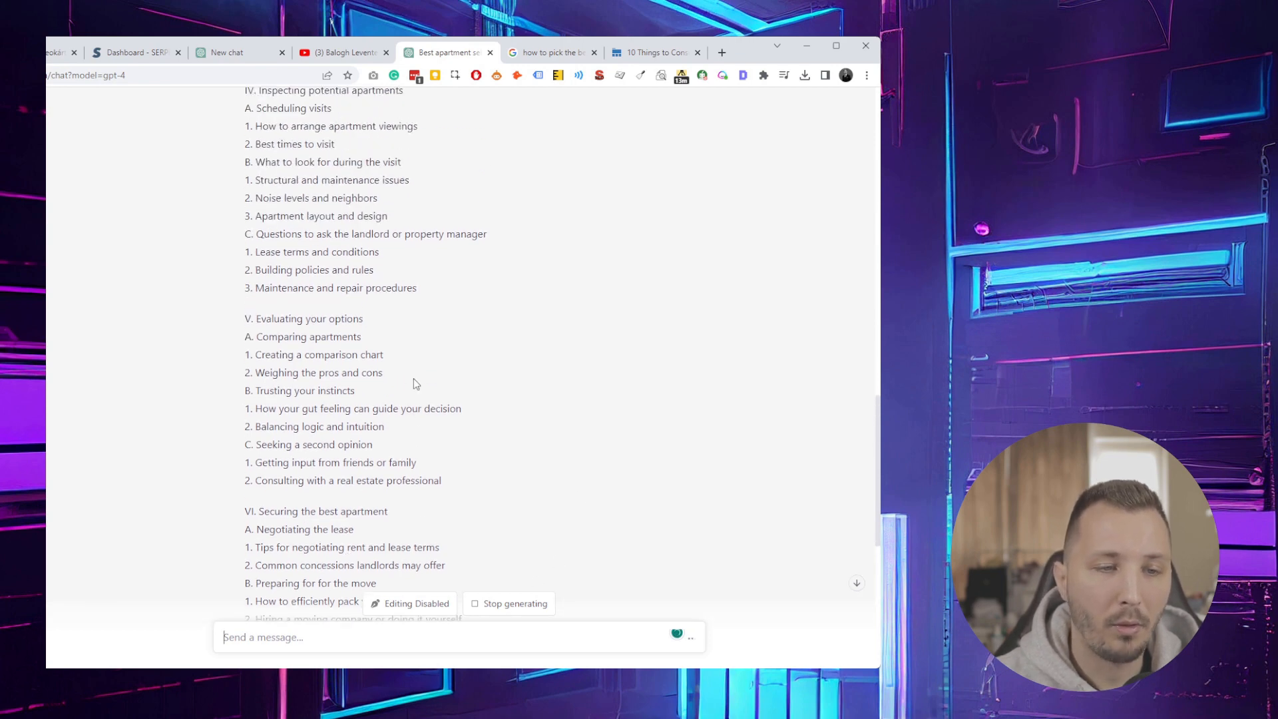
{"action": "scroll", "coordinate": [413, 383], "scroll_direction": "down", "scroll_amount": 4}
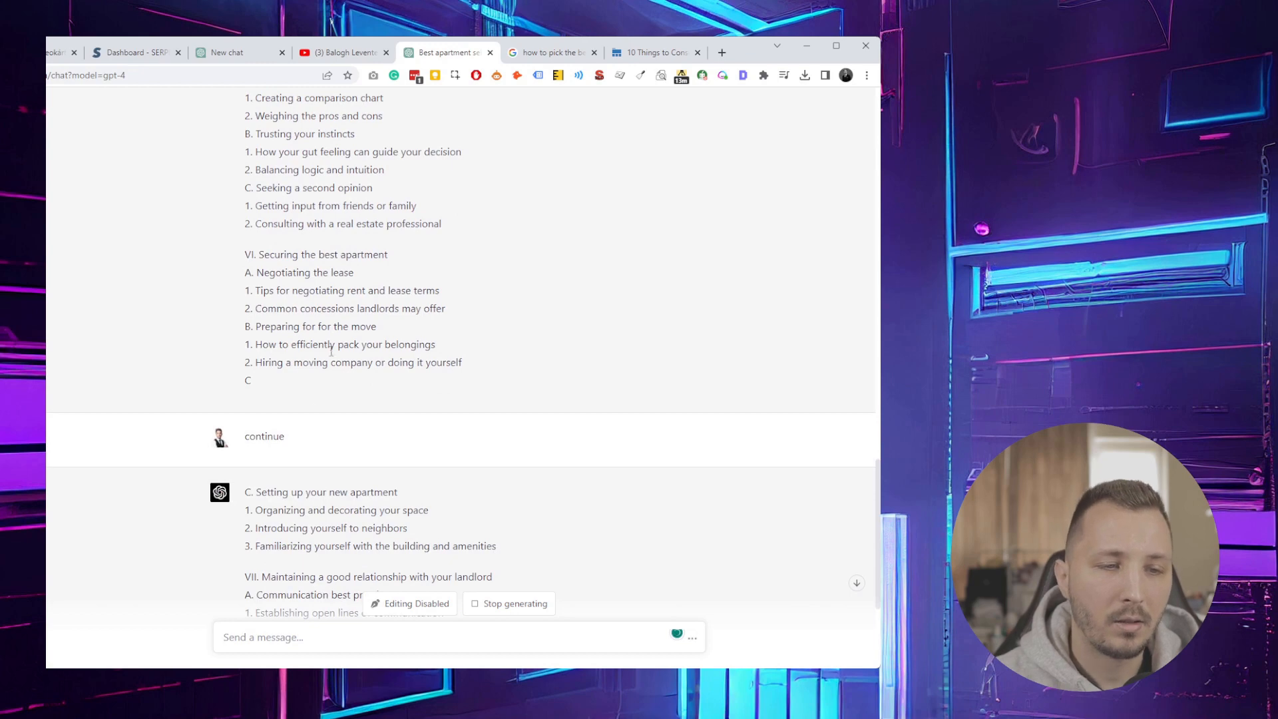
{"action": "scroll", "coordinate": [279, 401], "scroll_direction": "up", "scroll_amount": 2}
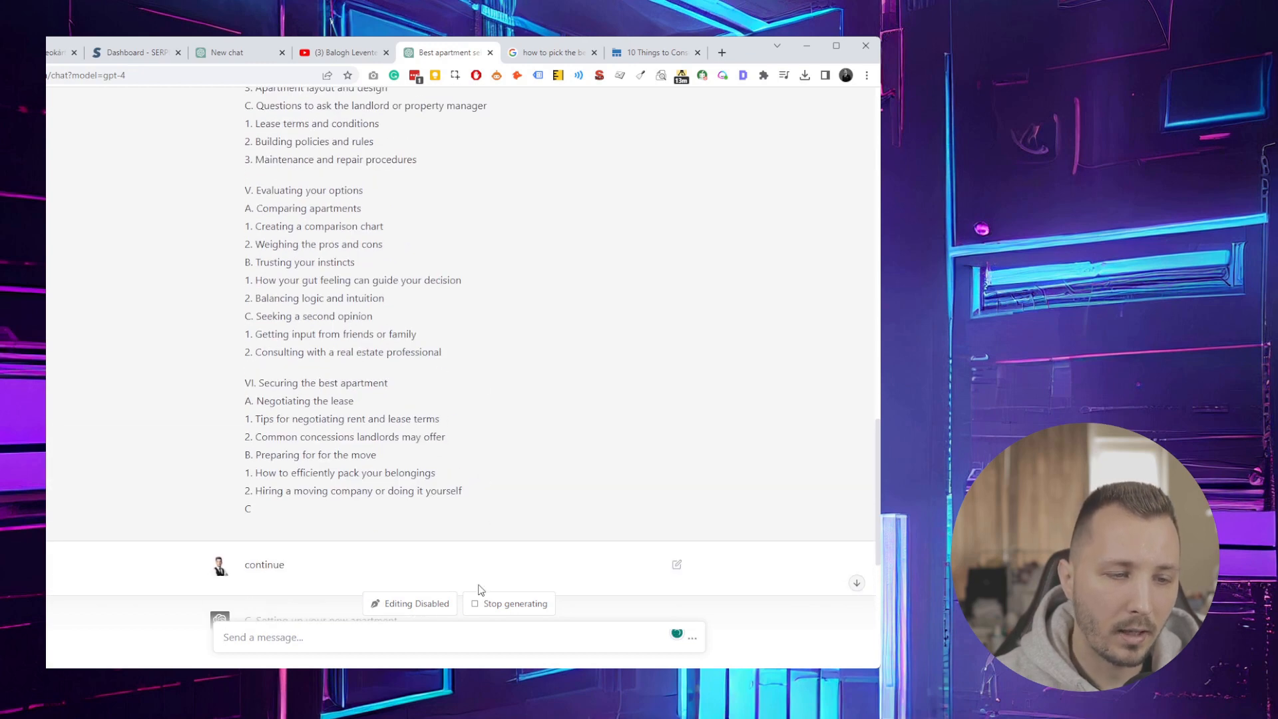
Examine the end of the first reply, sections III and IV, and the continued part through the Conclusion.
{"action": "left_click_drag", "start_coordinate": [284, 508], "coordinate": [247, 470]}
{"action": "scroll", "coordinate": [275, 454], "scroll_direction": "up", "scroll_amount": 9}
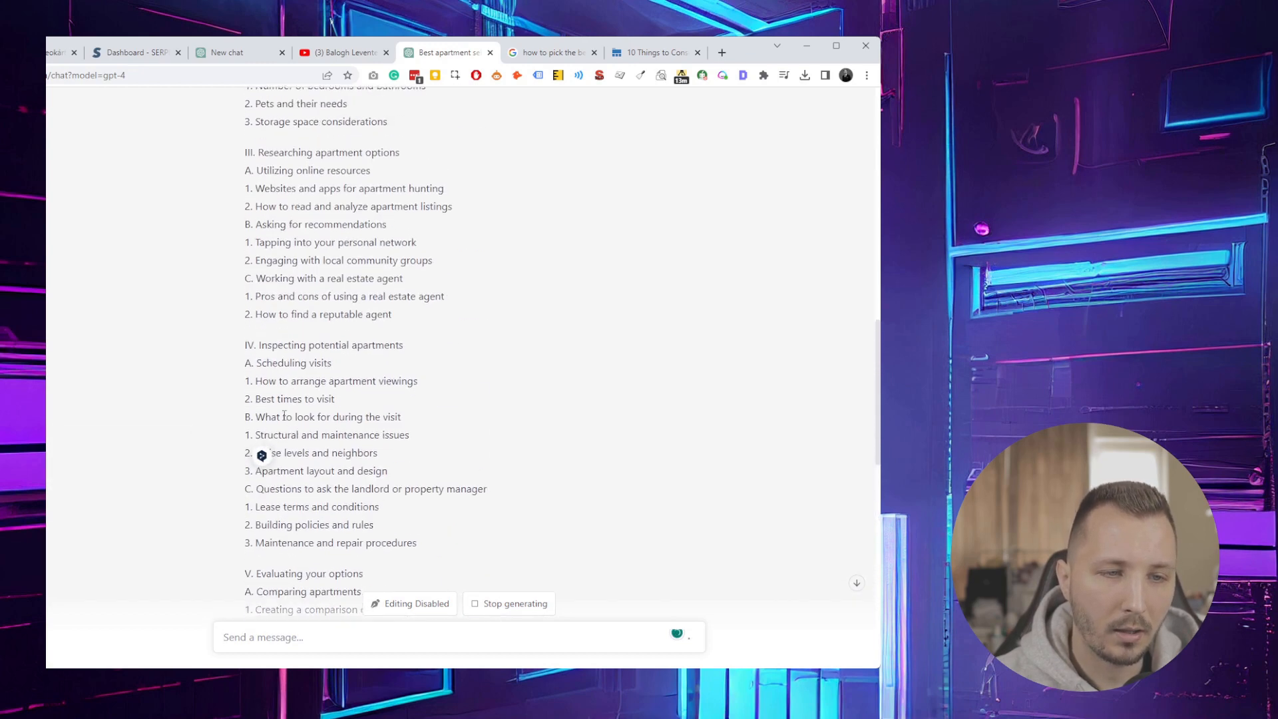
{"action": "scroll", "coordinate": [295, 394], "scroll_direction": "up", "scroll_amount": 4}
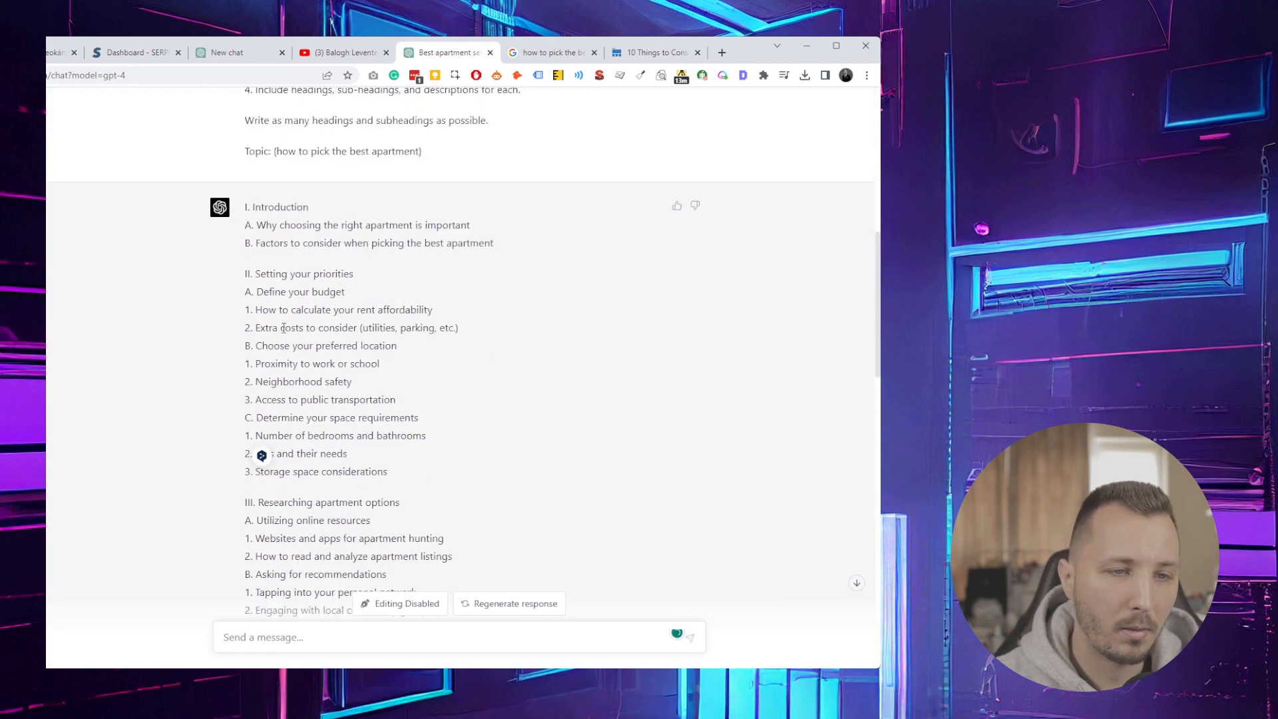
{"action": "scroll", "coordinate": [347, 381], "scroll_direction": "down", "scroll_amount": 10}
{"action": "scroll", "coordinate": [347, 382], "scroll_direction": "down", "scroll_amount": 5}
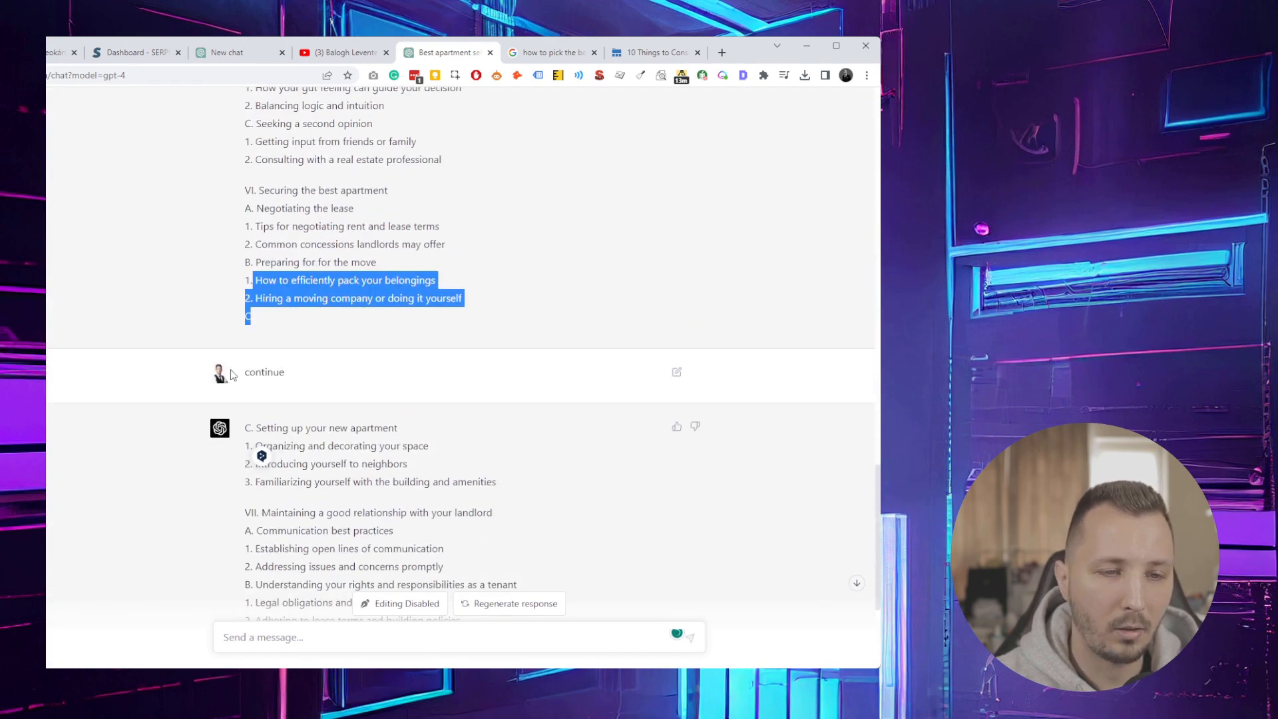
{"action": "scroll", "coordinate": [310, 298], "scroll_direction": "up", "scroll_amount": 8}
{"action": "left_click_drag", "start_coordinate": [257, 171], "coordinate": [363, 417]}
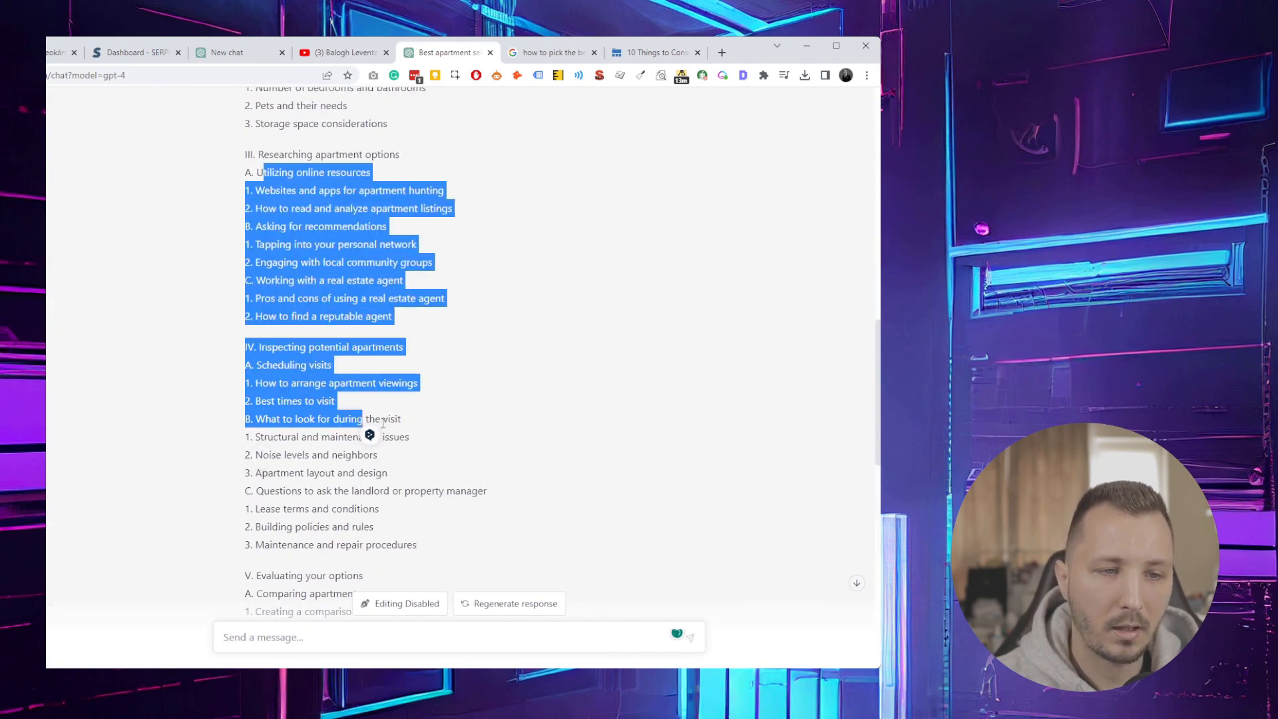
{"action": "scroll", "coordinate": [300, 303], "scroll_direction": "down", "scroll_amount": 7}
{"action": "scroll", "coordinate": [301, 303], "scroll_direction": "down", "scroll_amount": 5}
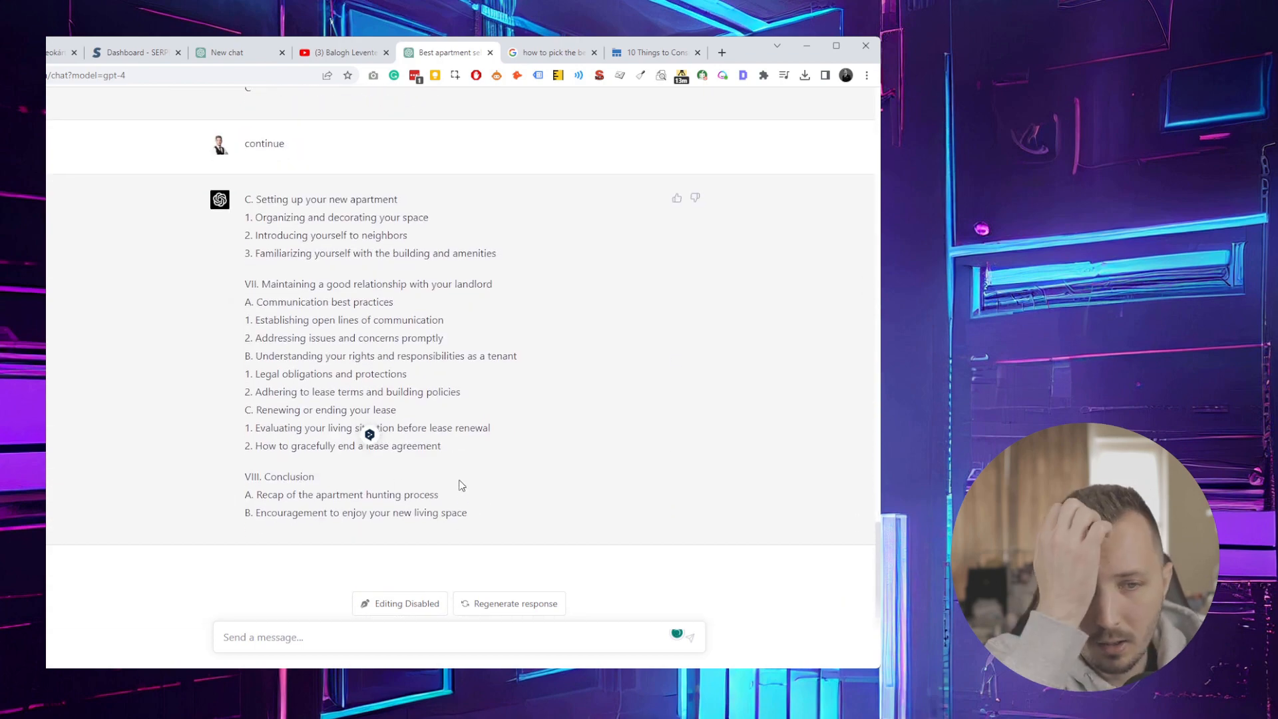
Clear the text selection and reread the outline from "Setting your priorities" down to the Conclusion.
{"action": "scroll", "coordinate": [462, 485], "scroll_direction": "up", "scroll_amount": 12}
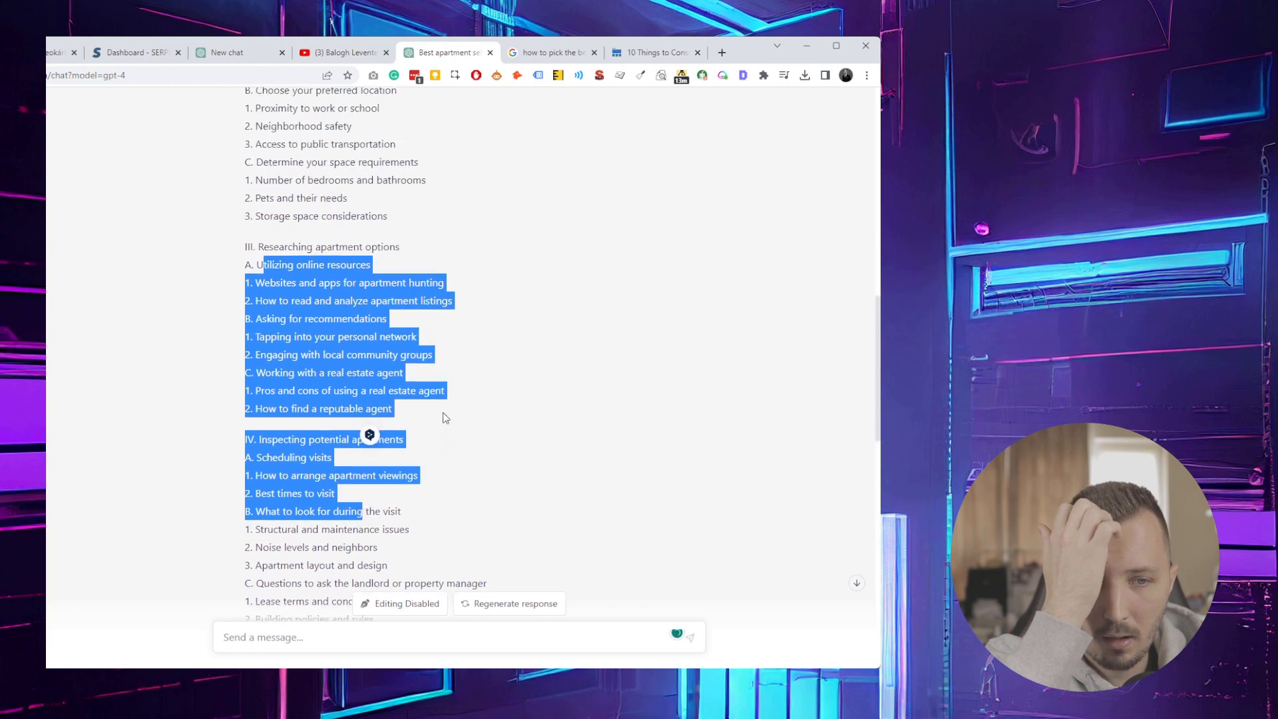
{"action": "left_click", "coordinate": [442, 417]}
{"action": "scroll", "coordinate": [442, 413], "scroll_direction": "up", "scroll_amount": 2}
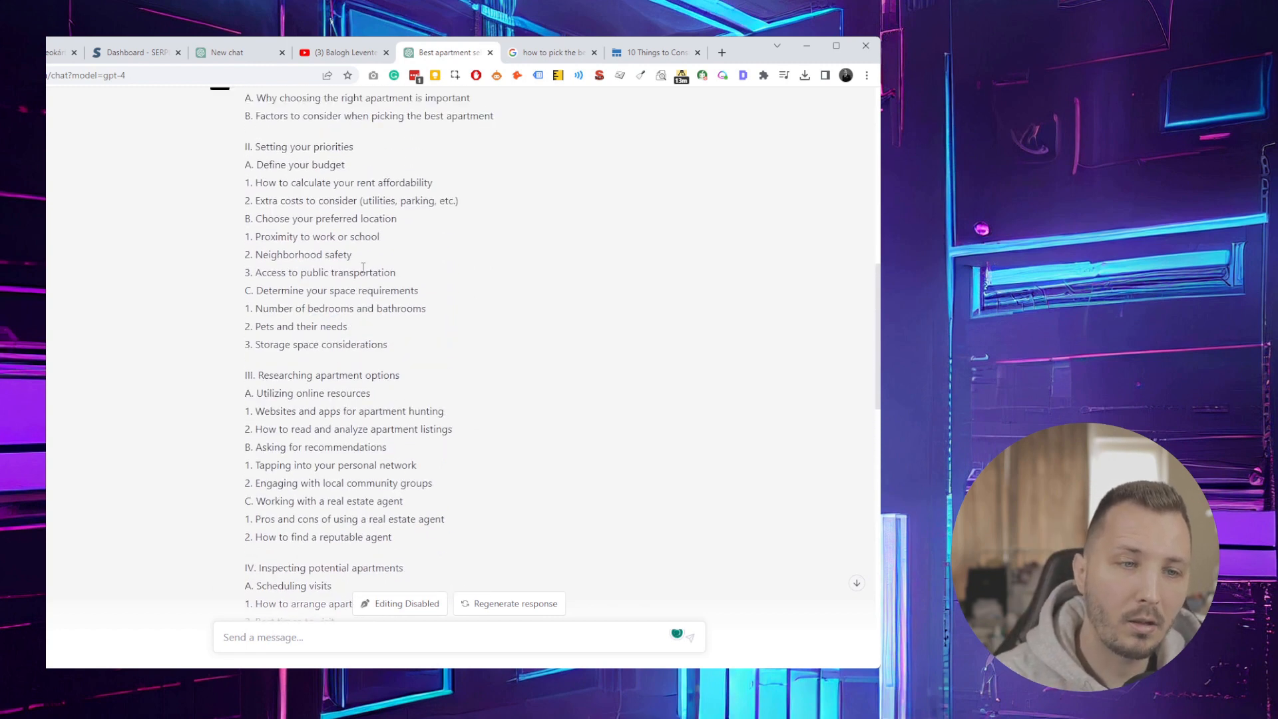
{"action": "scroll", "coordinate": [363, 267], "scroll_direction": "up", "scroll_amount": 1}
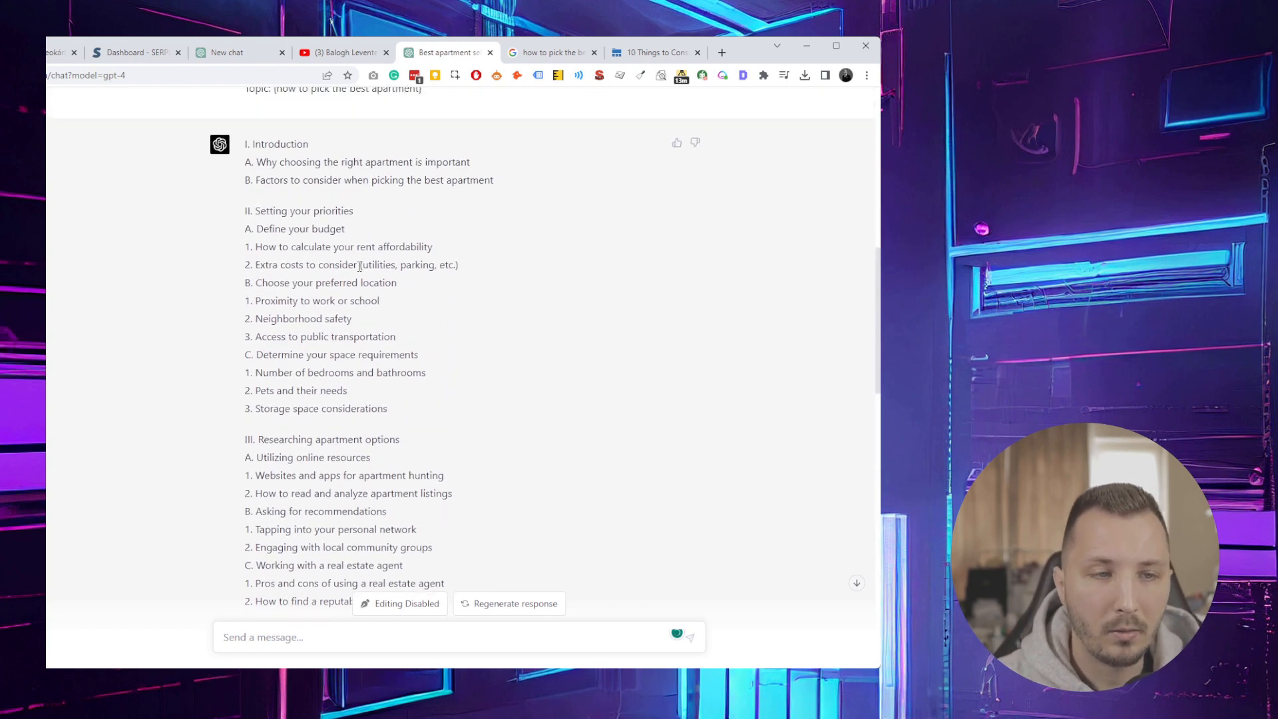
{"action": "scroll", "coordinate": [359, 266], "scroll_direction": "down", "scroll_amount": 18}
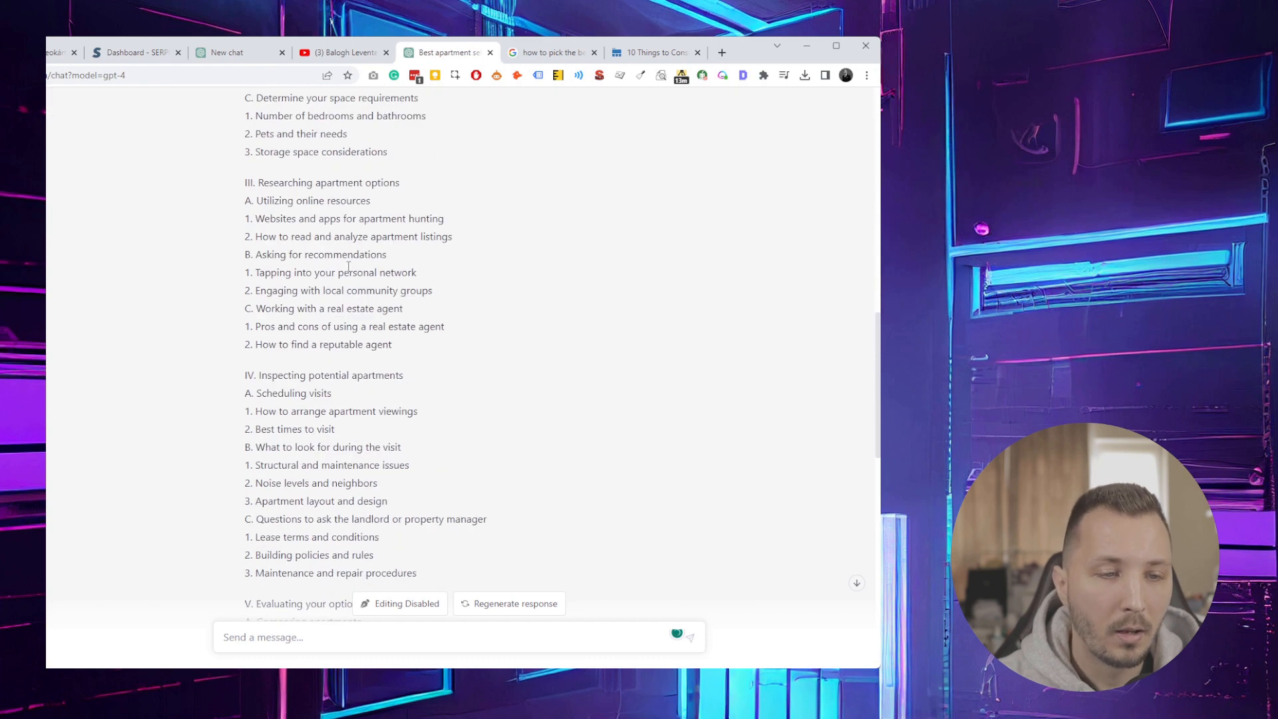
{"action": "scroll", "coordinate": [382, 241], "scroll_direction": "down", "scroll_amount": 2}
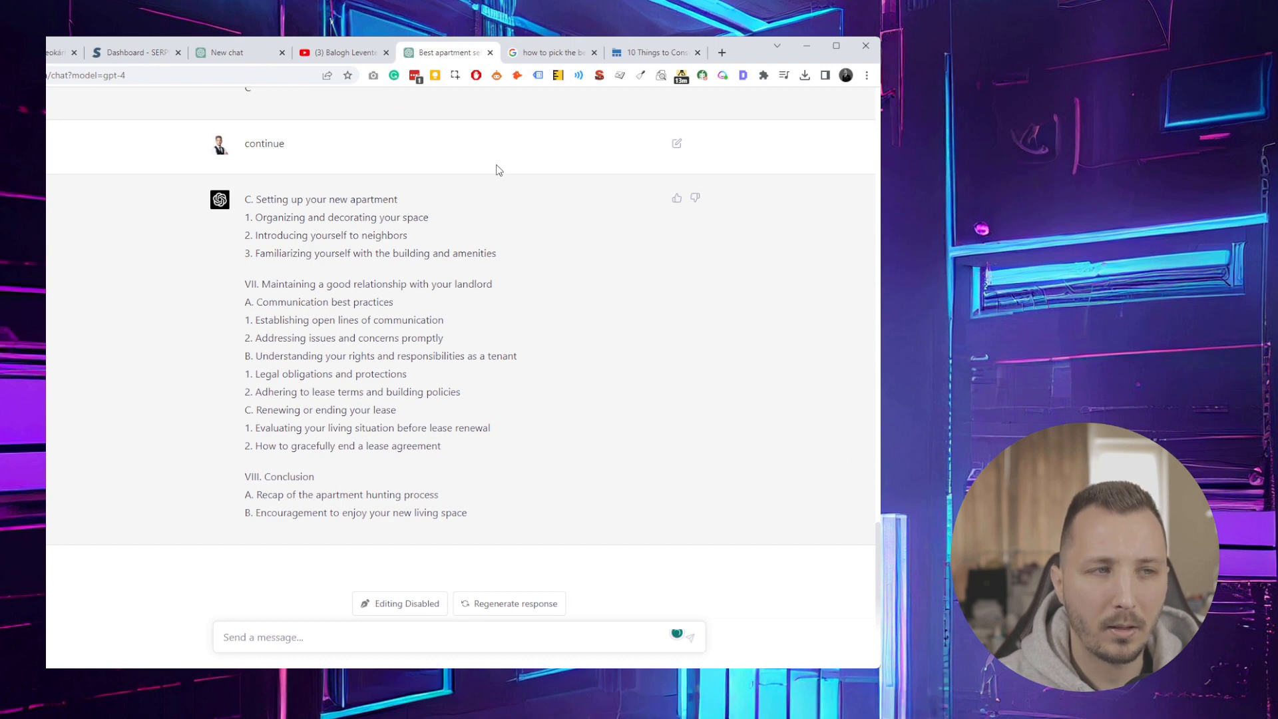
Look at the Google results for the topic and skim the article "10 Things to Consider When Choosing an Apartment".
{"action": "left_click", "coordinate": [574, 58]}
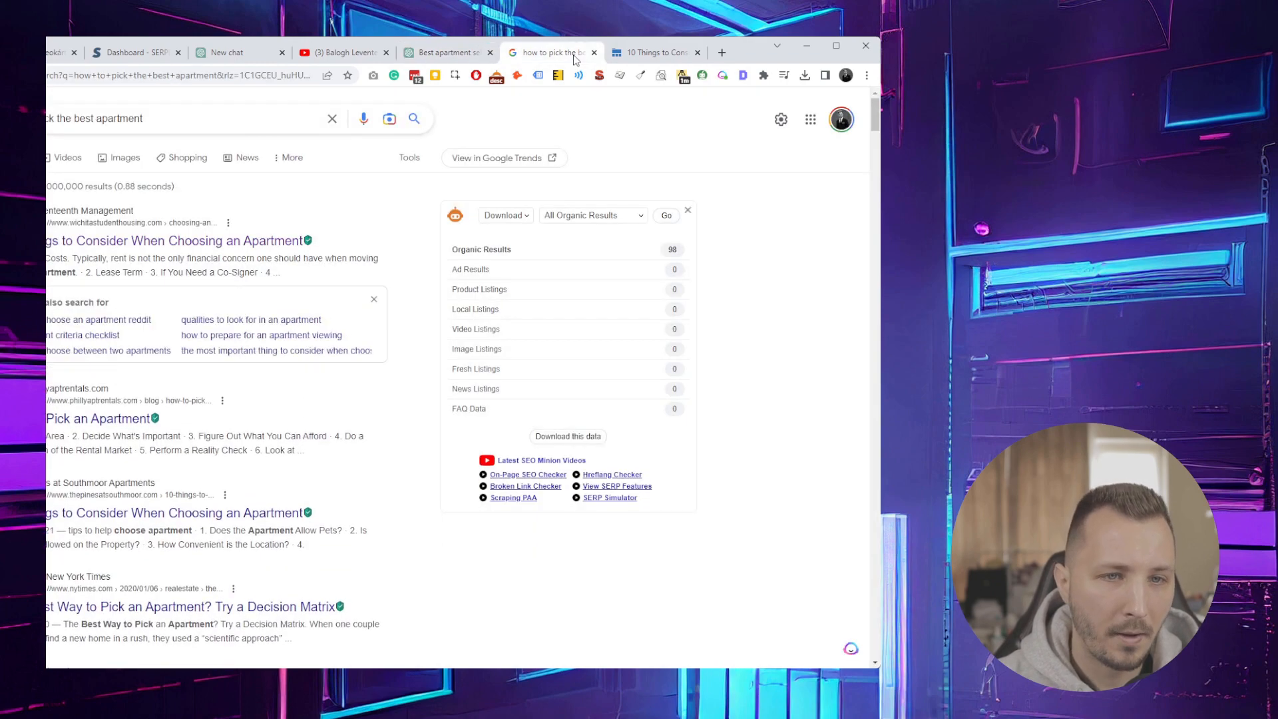
{"action": "left_click", "coordinate": [639, 52]}
{"action": "scroll", "coordinate": [484, 383], "scroll_direction": "down", "scroll_amount": 10}
{"action": "scroll", "coordinate": [502, 327], "scroll_direction": "up", "scroll_amount": 8}
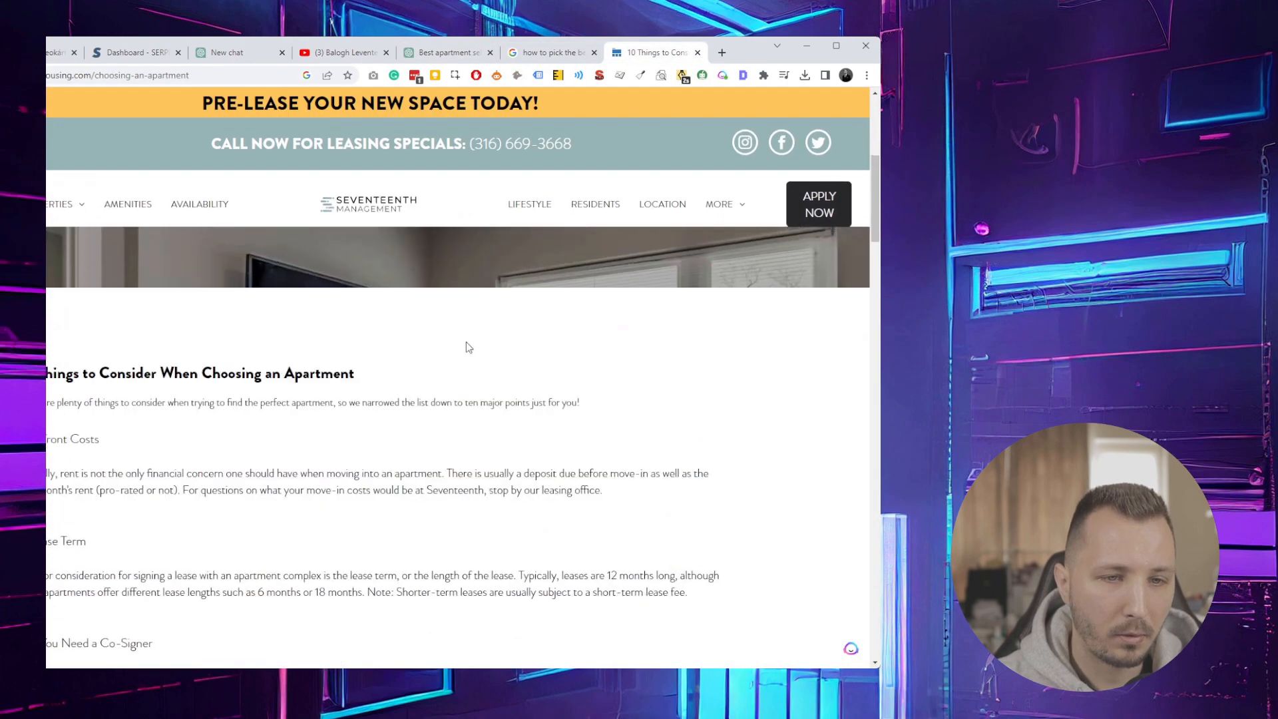
{"action": "scroll", "coordinate": [476, 335], "scroll_direction": "down", "scroll_amount": 4}
{"action": "scroll", "coordinate": [482, 333], "scroll_direction": "up", "scroll_amount": 3}
Switch back to the ChatGPT outline and go over its sections again for comparison with the article.
{"action": "left_click", "coordinate": [472, 55]}
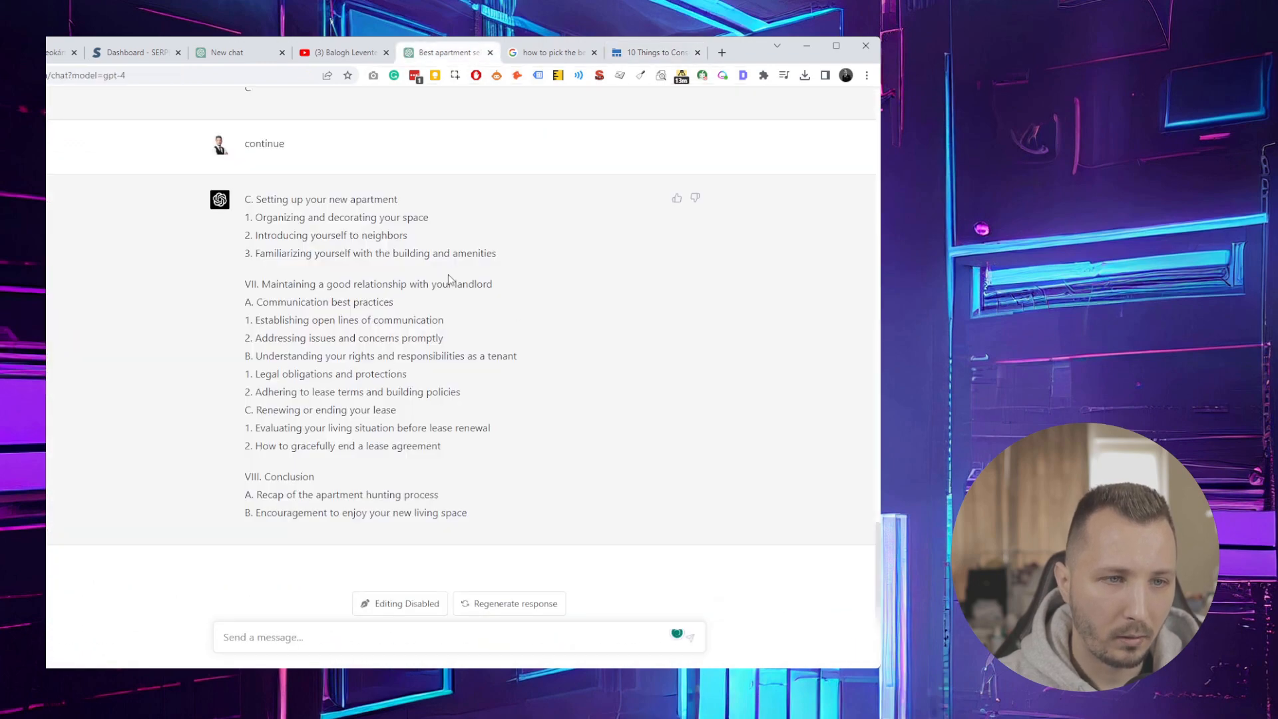
{"action": "scroll", "coordinate": [373, 332], "scroll_direction": "up", "scroll_amount": 8}
{"action": "scroll", "coordinate": [396, 360], "scroll_direction": "up", "scroll_amount": 20}
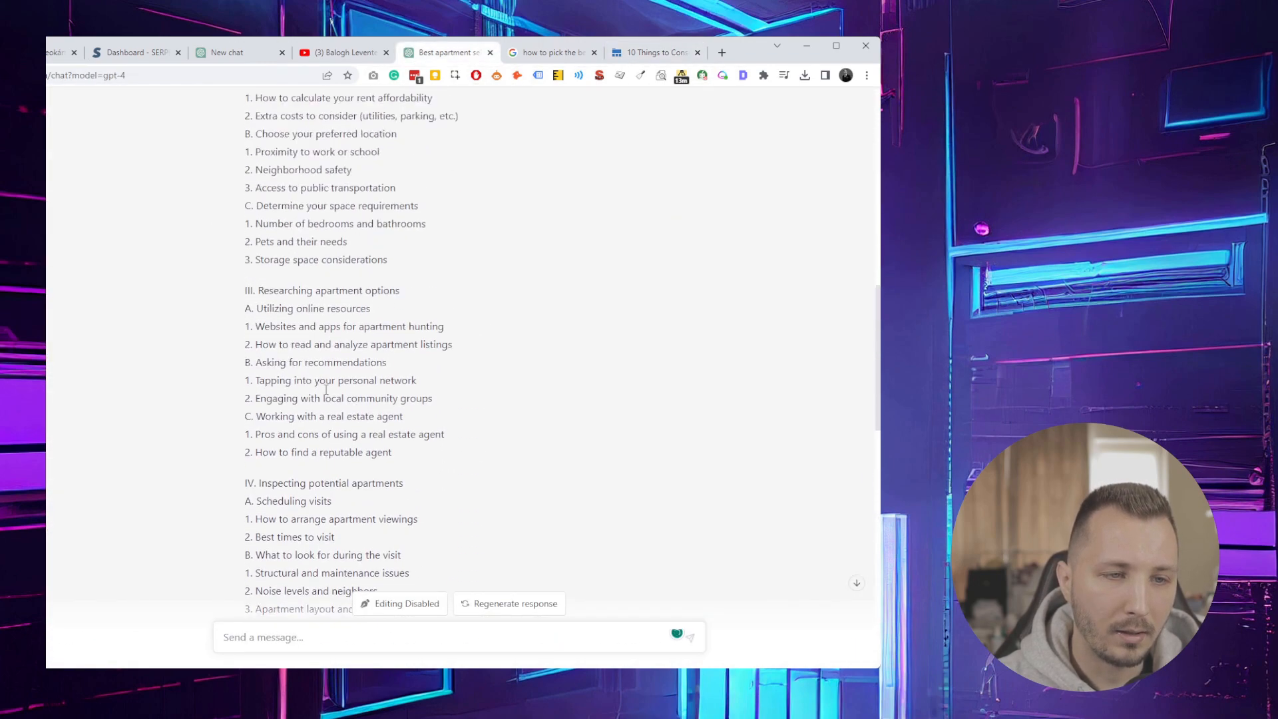
{"action": "scroll", "coordinate": [317, 398], "scroll_direction": "up", "scroll_amount": 2}
{"action": "scroll", "coordinate": [373, 361], "scroll_direction": "down", "scroll_amount": 20}
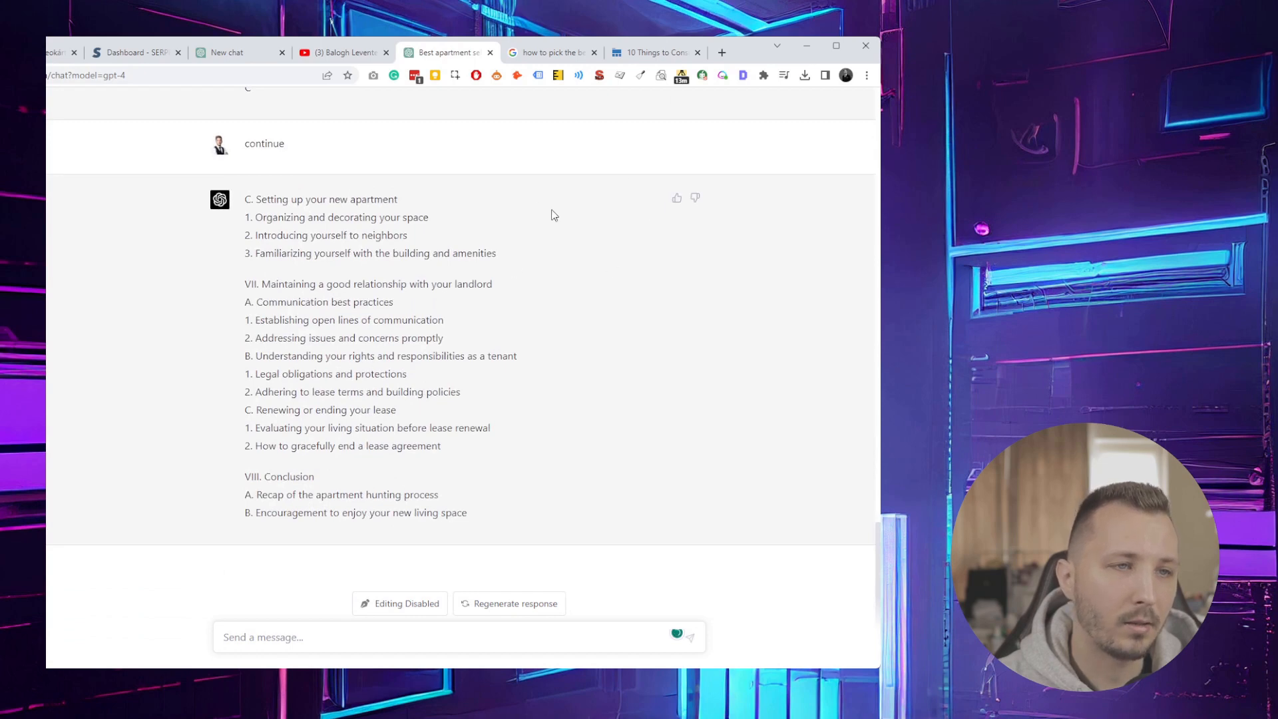
Check the competing "10 Things to Consider" article's headings against the Google search for the topic.
{"action": "left_click", "coordinate": [639, 57]}
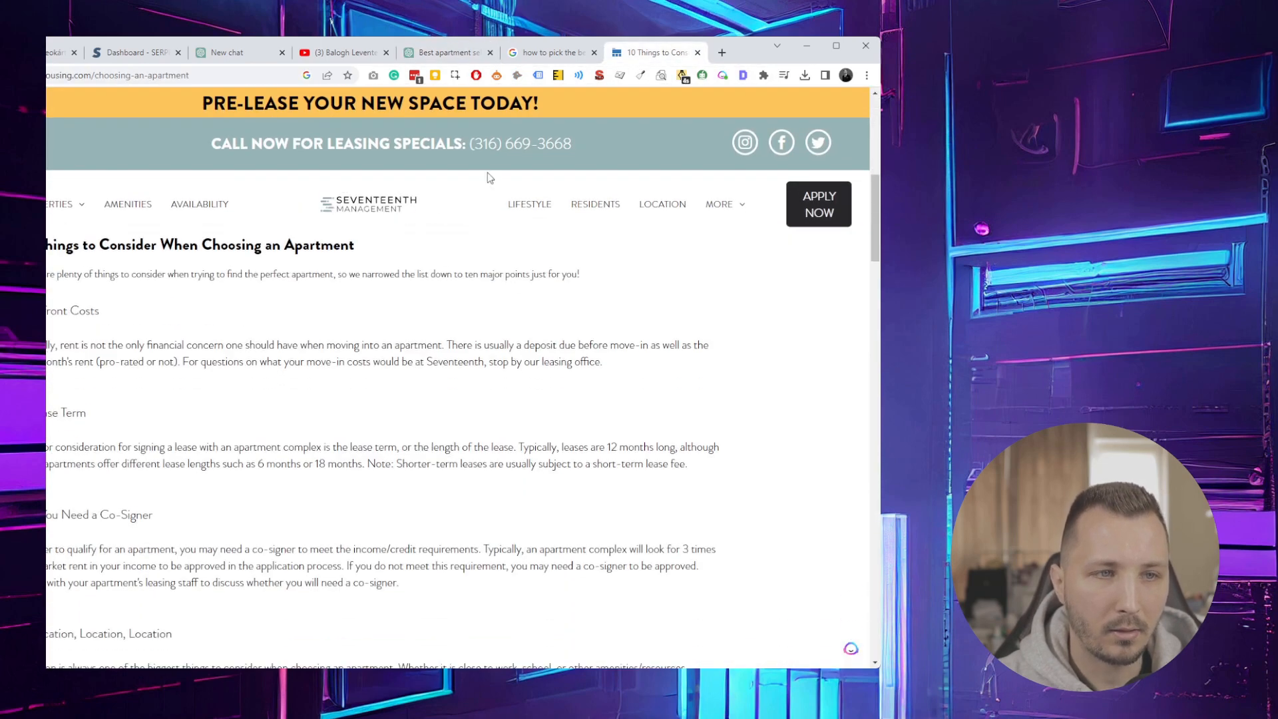
{"action": "left_click", "coordinate": [535, 53]}
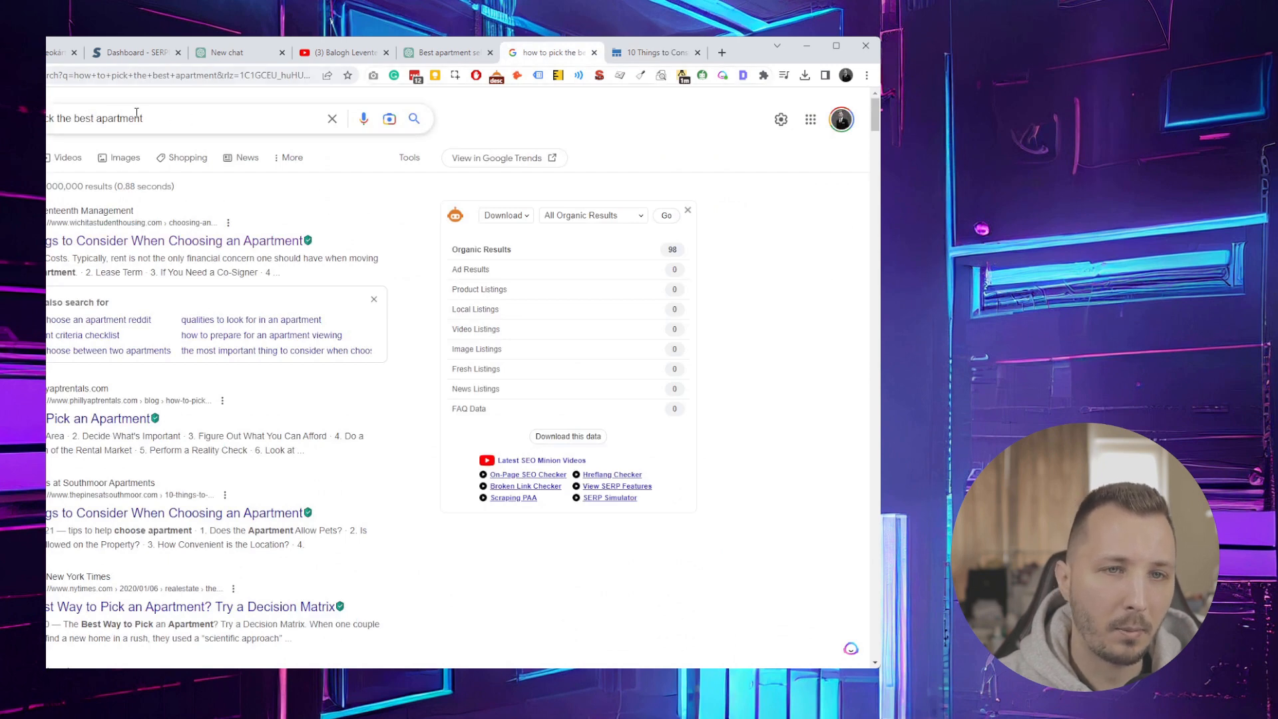
{"action": "left_click", "coordinate": [635, 54]}
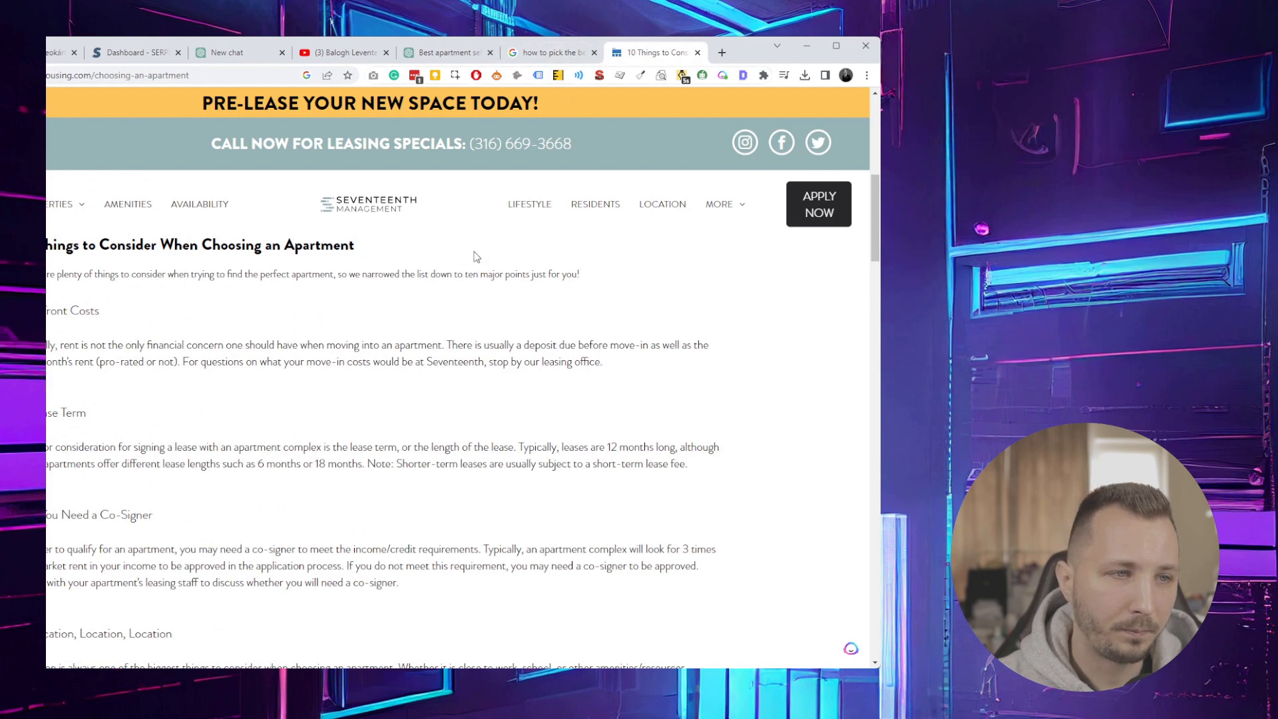
{"action": "scroll", "coordinate": [477, 257], "scroll_direction": "up", "scroll_amount": 8}
{"action": "scroll", "coordinate": [626, 124], "scroll_direction": "down", "scroll_amount": 5}
{"action": "left_click", "coordinate": [556, 57]}
Copy the text column of the competing article's Website Headings list and return to the ChatGPT outline chat.
{"action": "left_click", "coordinate": [627, 56]}
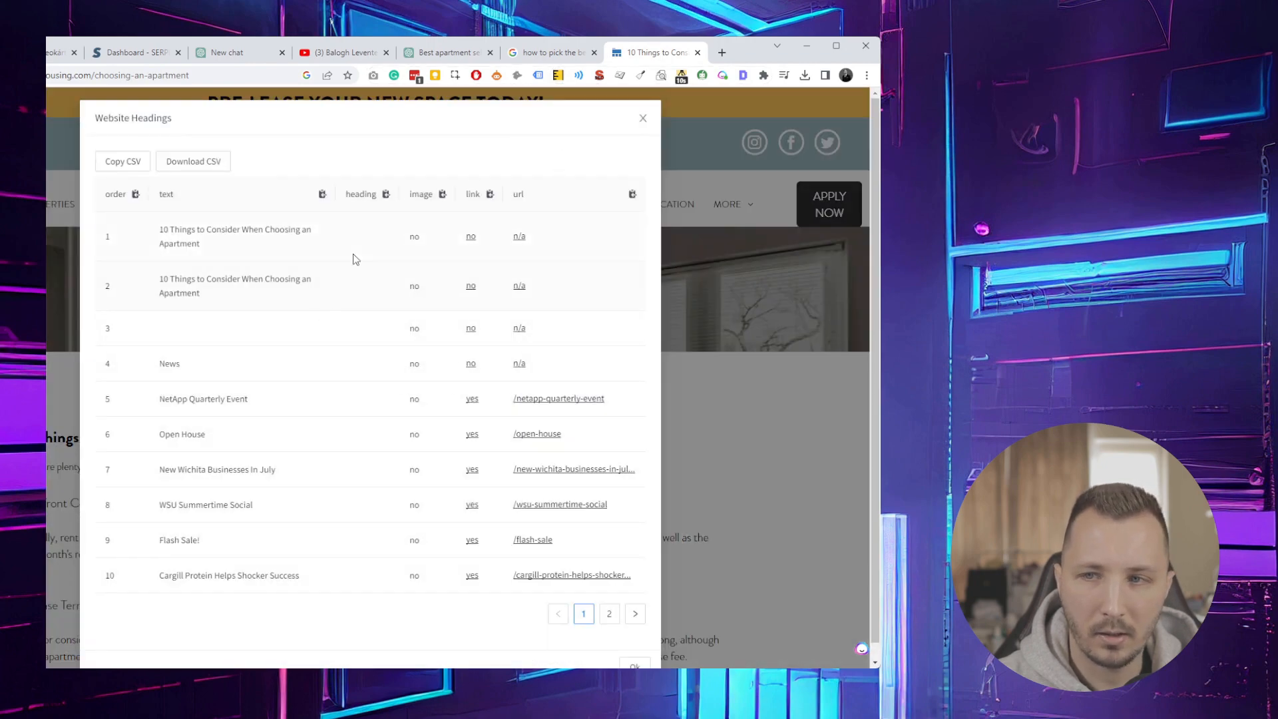
{"action": "left_click", "coordinate": [323, 193]}
{"action": "left_click", "coordinate": [488, 147]}
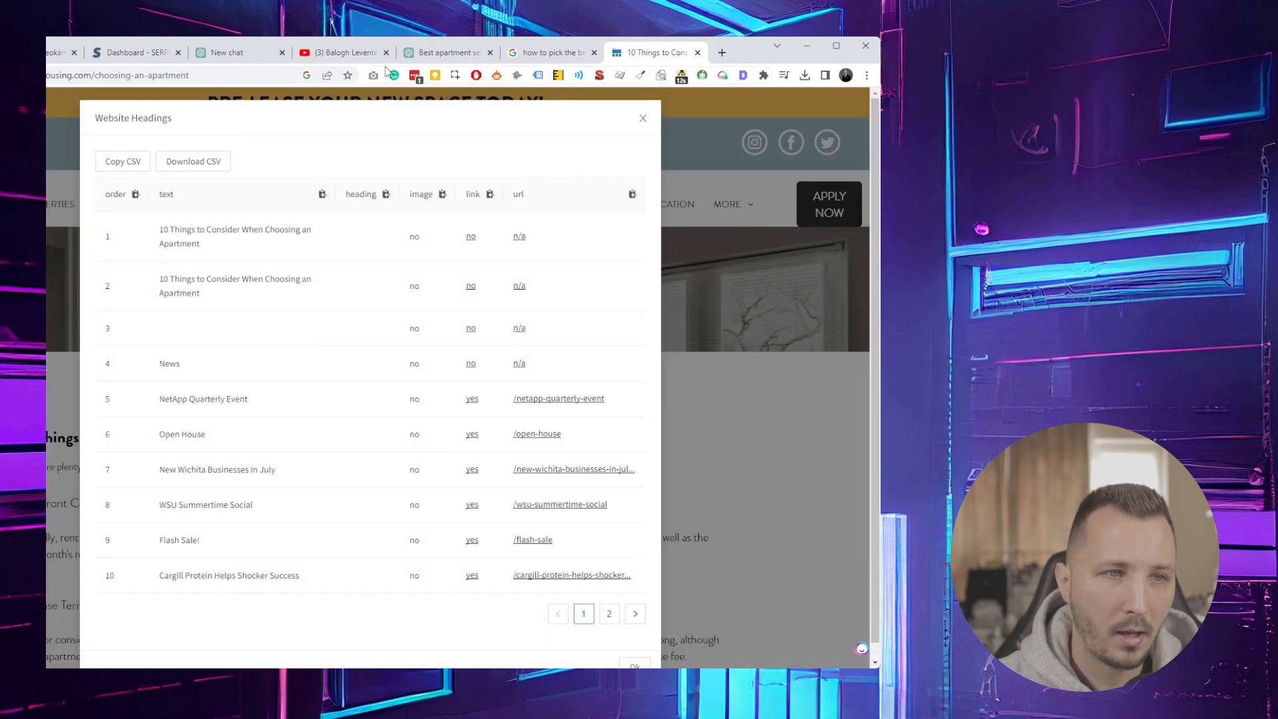
{"action": "left_click", "coordinate": [439, 53]}
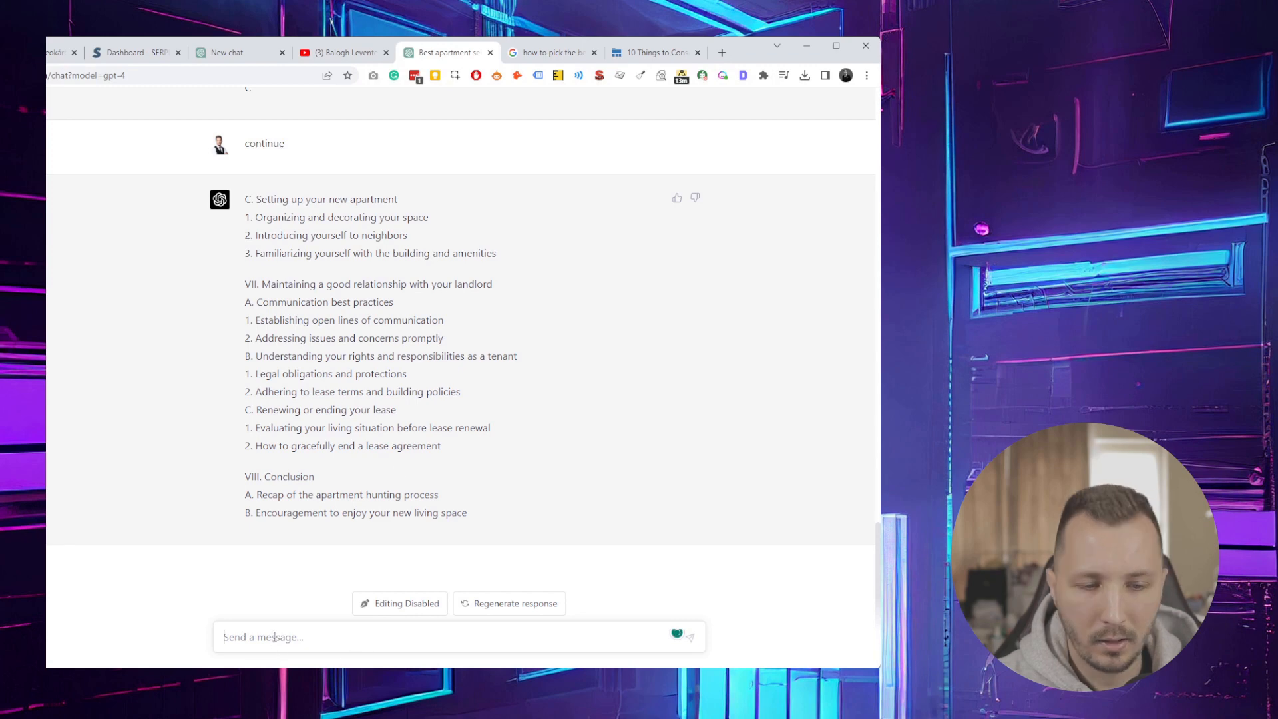
Draft the message "Add these headings into the outline wherever they fit and needed:" followed by a blank line.
{"action": "type", "text": "Add these"}
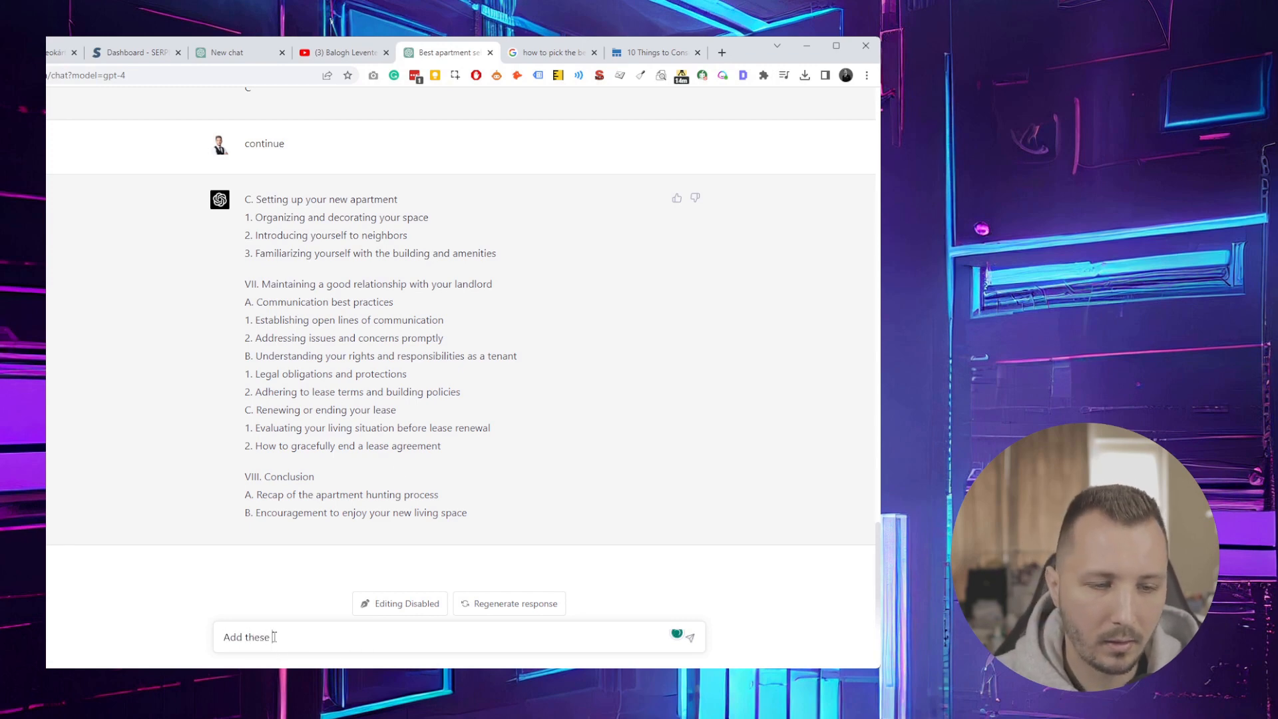
{"action": "type", "text": " headings into"}
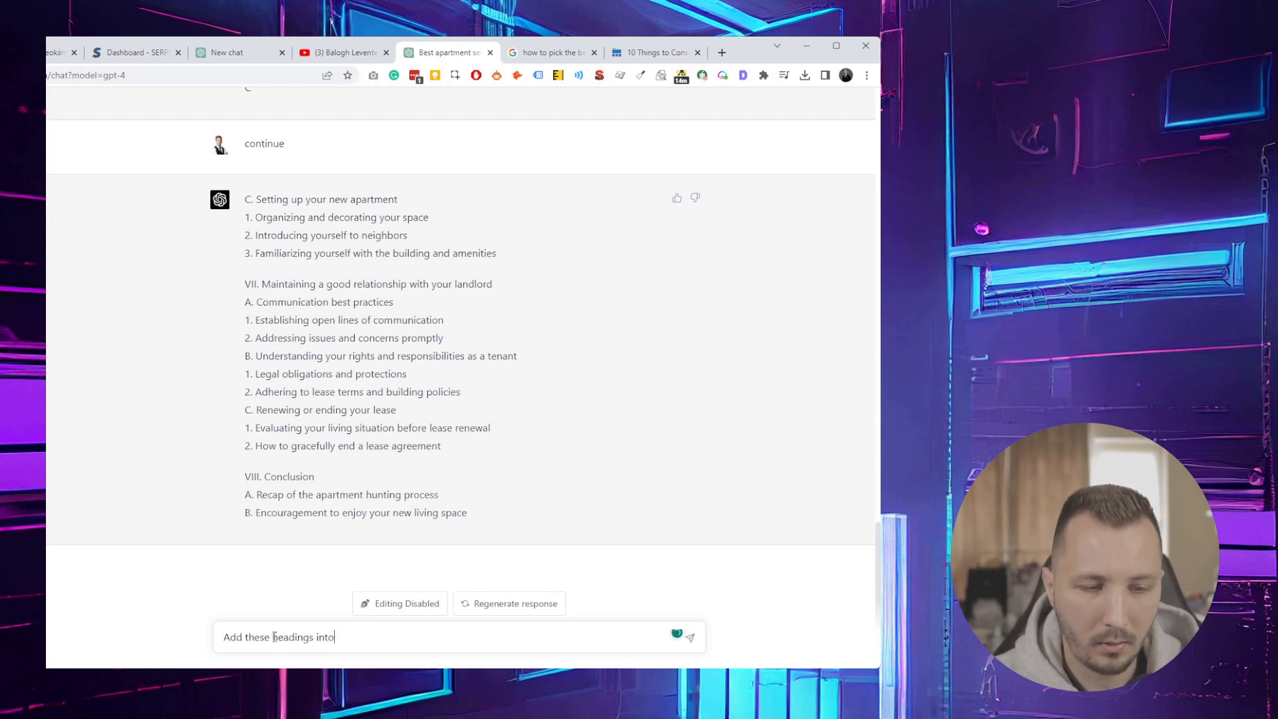
{"action": "type", "text": " the"}
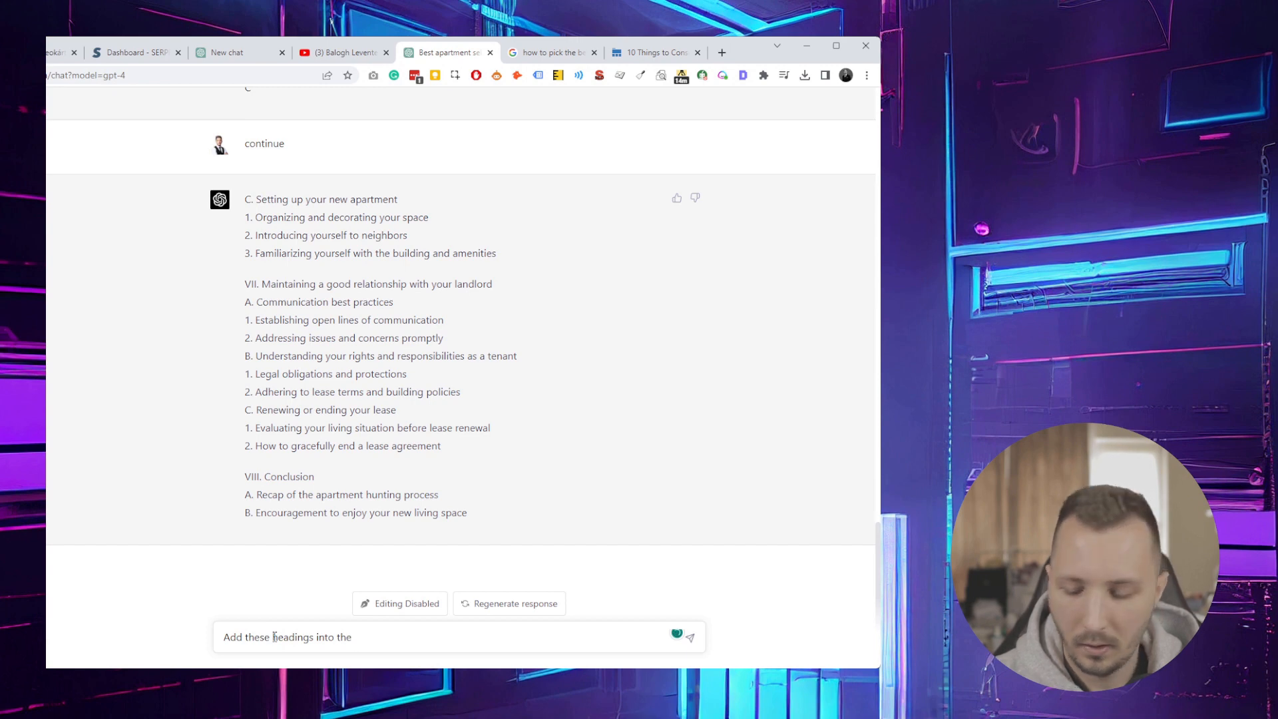
{"action": "type", "text": " outline wherever th"}
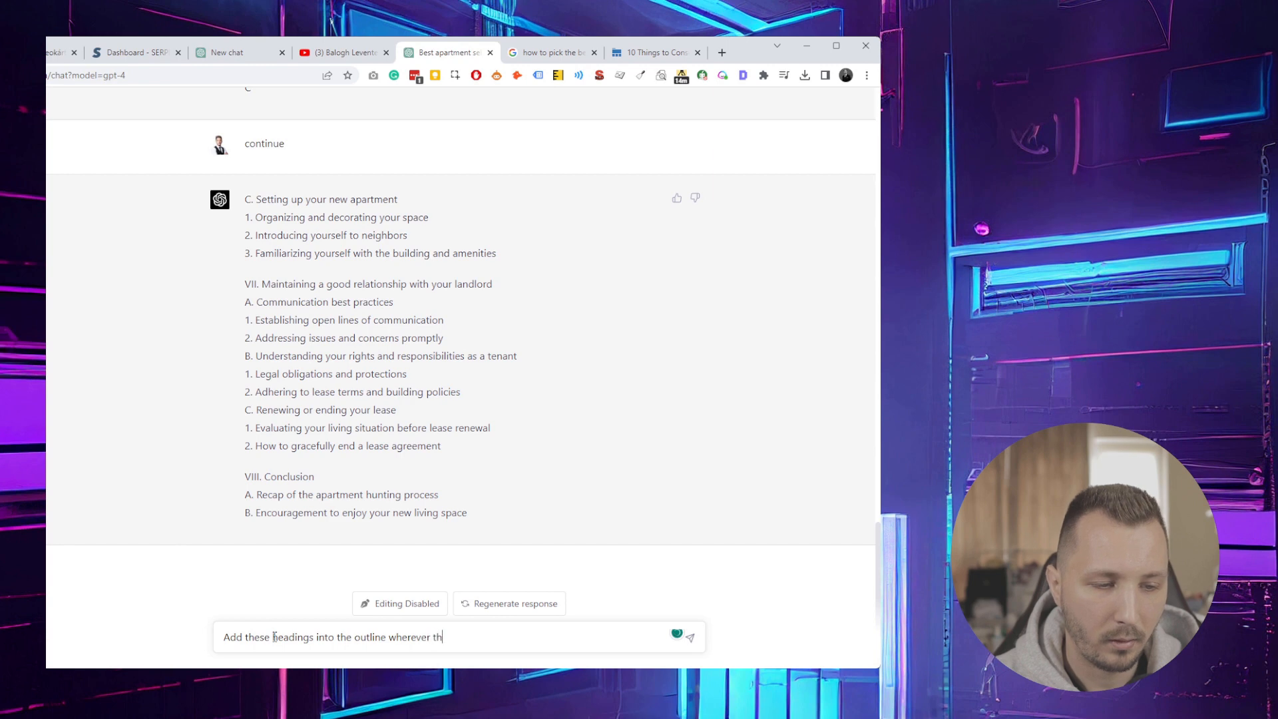
{"action": "type", "text": "nd needed:"}
{"action": "key", "text": "shift+Return"}
{"action": "key", "text": "shift+Return"}
Paste the headings copied from the "10 Things to Consider When Choosing an Apartment" article below the instruction and look through them.
{"action": "key", "text": "ctrl+v"}
{"action": "scroll", "coordinate": [275, 637], "scroll_direction": "up", "scroll_amount": 5}
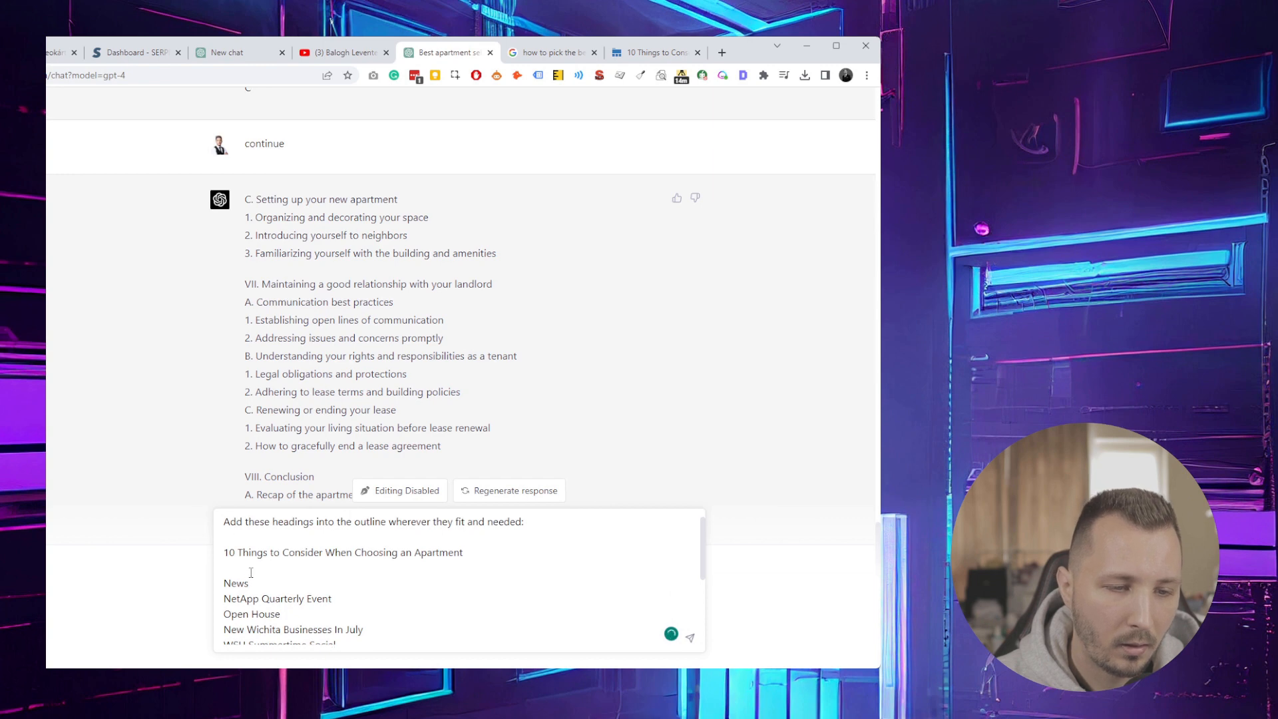
{"action": "scroll", "coordinate": [250, 572], "scroll_direction": "down", "scroll_amount": 5}
{"action": "scroll", "coordinate": [252, 572], "scroll_direction": "up", "scroll_amount": 5}
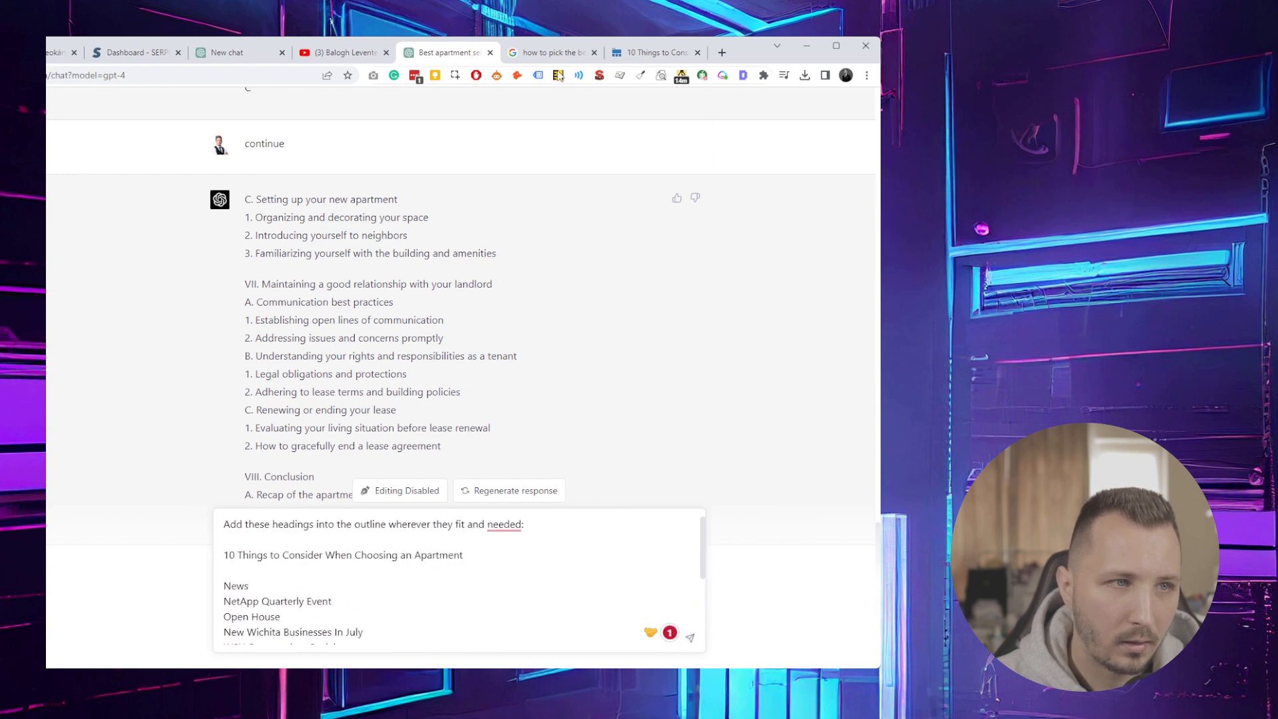
Check the "10 Things to Consider" article's headings list against the headings in its page text, such as the upfront costs one.
{"action": "left_click", "coordinate": [656, 52]}
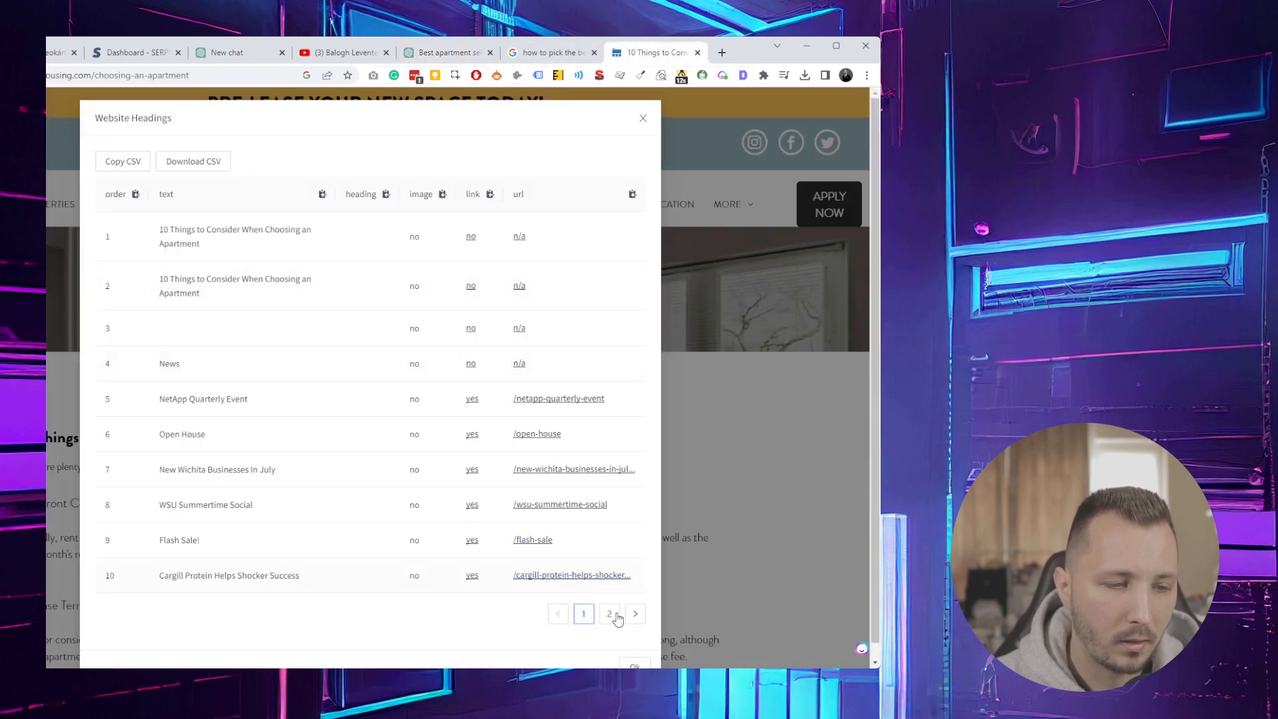
{"action": "left_click", "coordinate": [681, 578]}
{"action": "scroll", "coordinate": [628, 512], "scroll_direction": "down", "scroll_amount": 1}
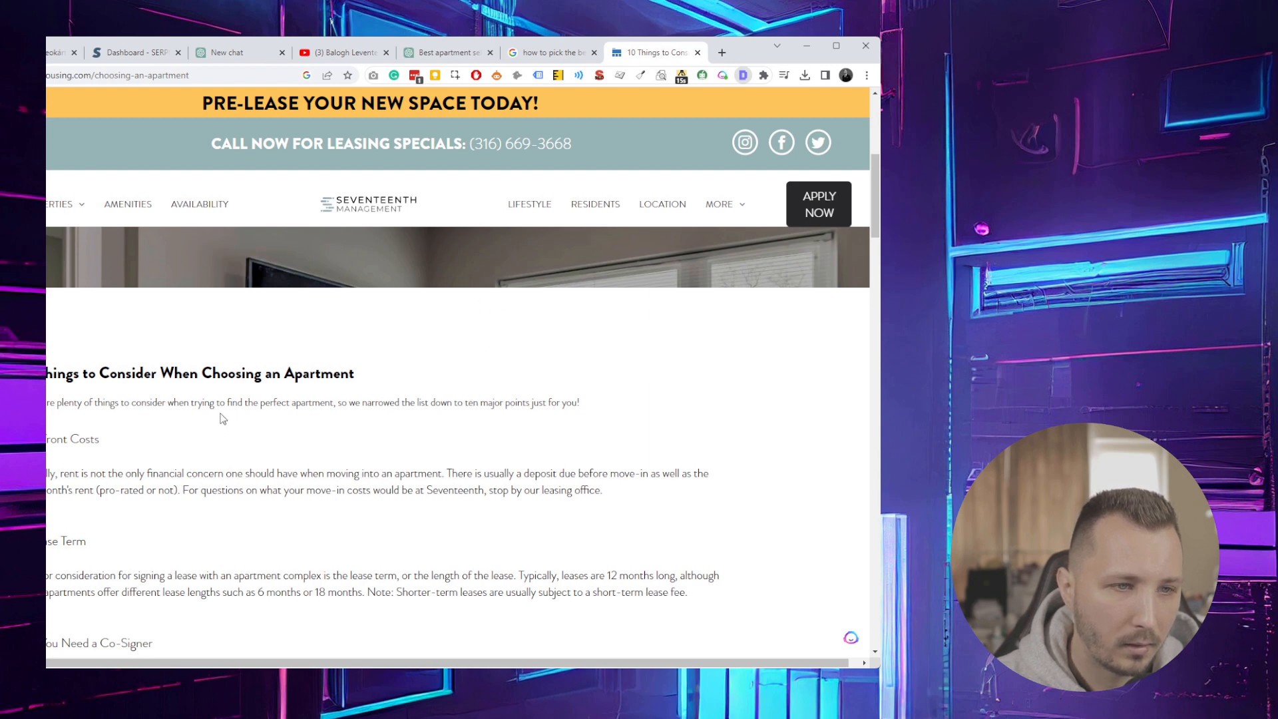
{"action": "scroll", "coordinate": [222, 418], "scroll_direction": "up", "scroll_amount": 2}
{"action": "scroll", "coordinate": [221, 426], "scroll_direction": "down", "scroll_amount": 2}
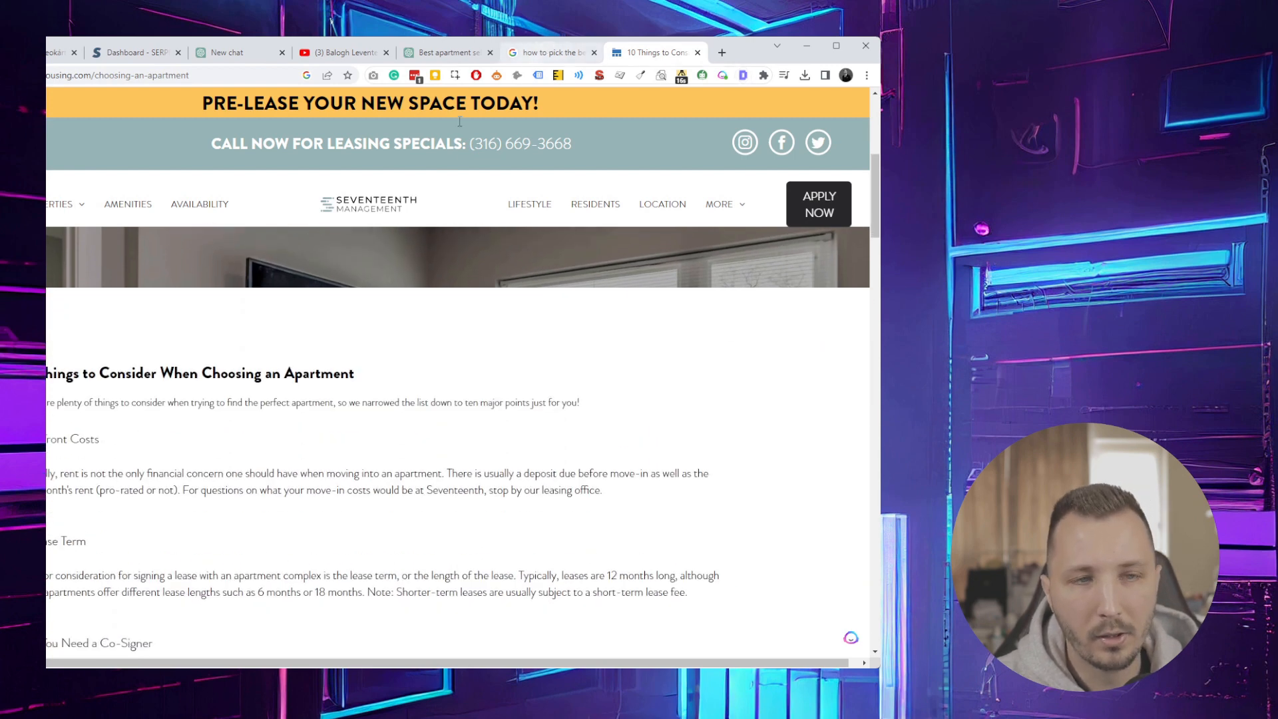
{"action": "scroll", "coordinate": [150, 326], "scroll_direction": "down", "scroll_amount": 2}
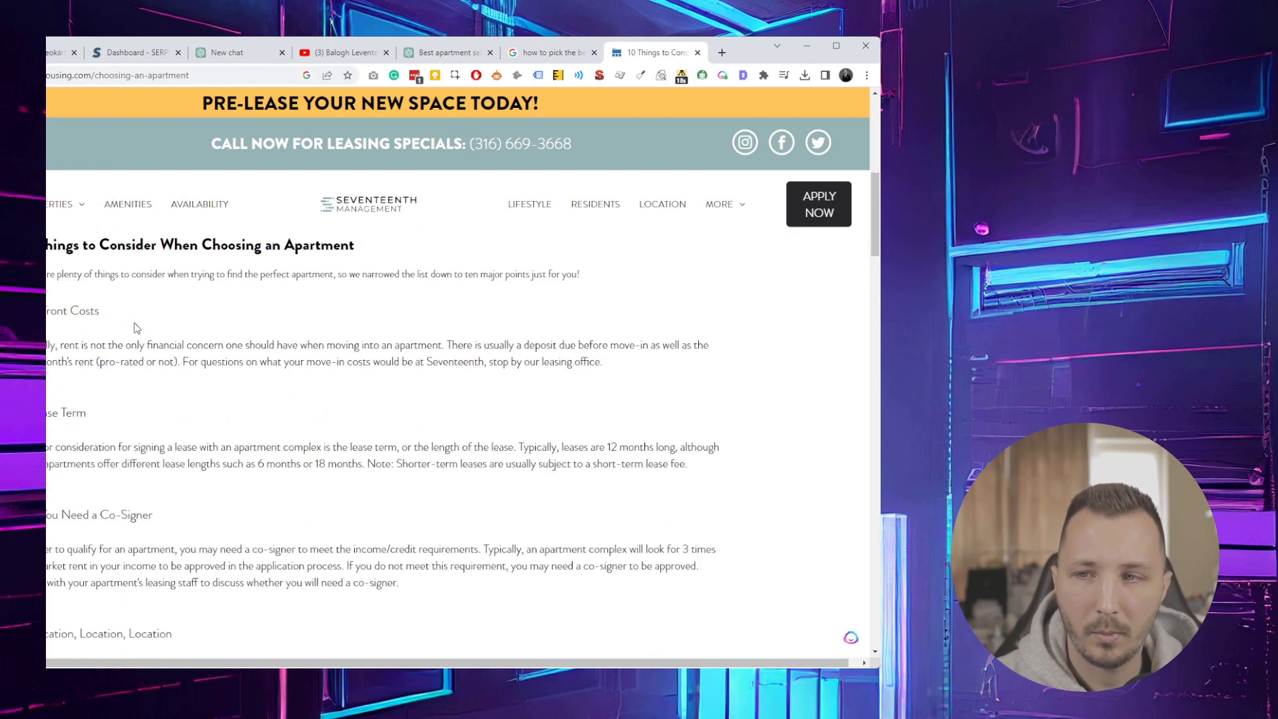
{"action": "left_click_drag", "start_coordinate": [47, 310], "coordinate": [109, 325]}
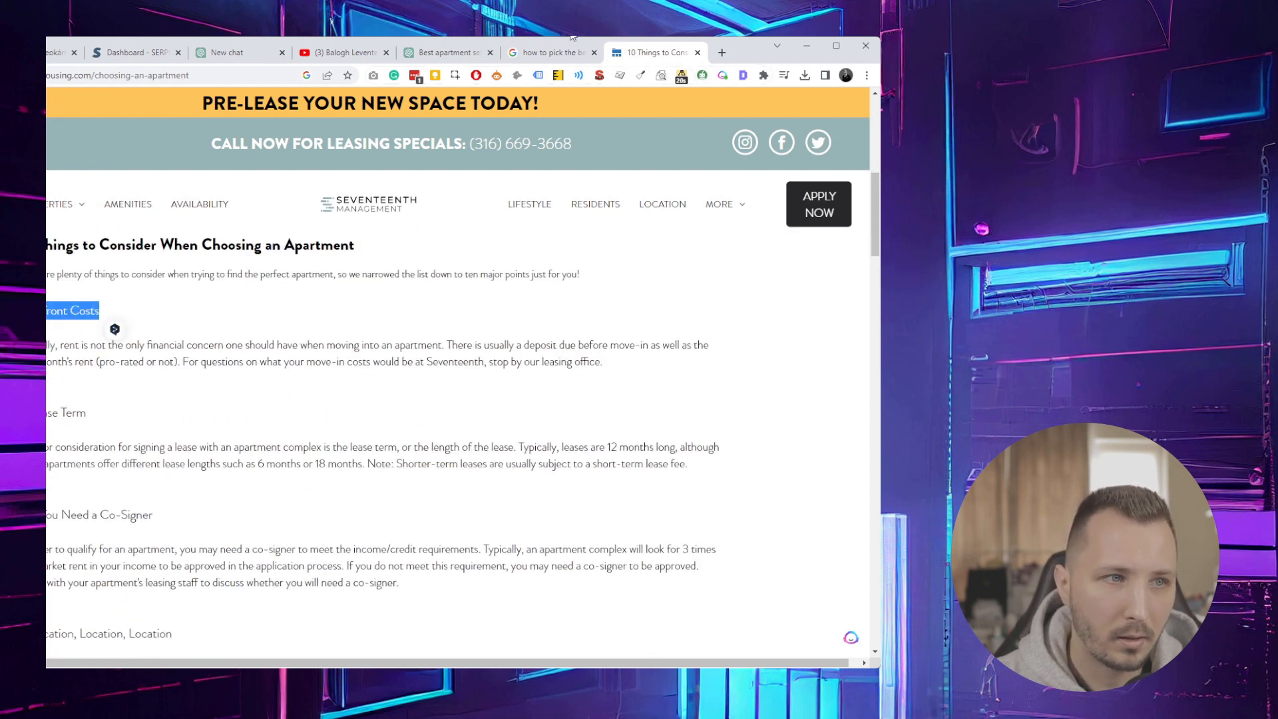
Open the "How to Pick an Apartment" article from the Google results and list its website headings.
{"action": "left_click", "coordinate": [558, 53]}
{"action": "middle_click", "coordinate": [100, 354]}
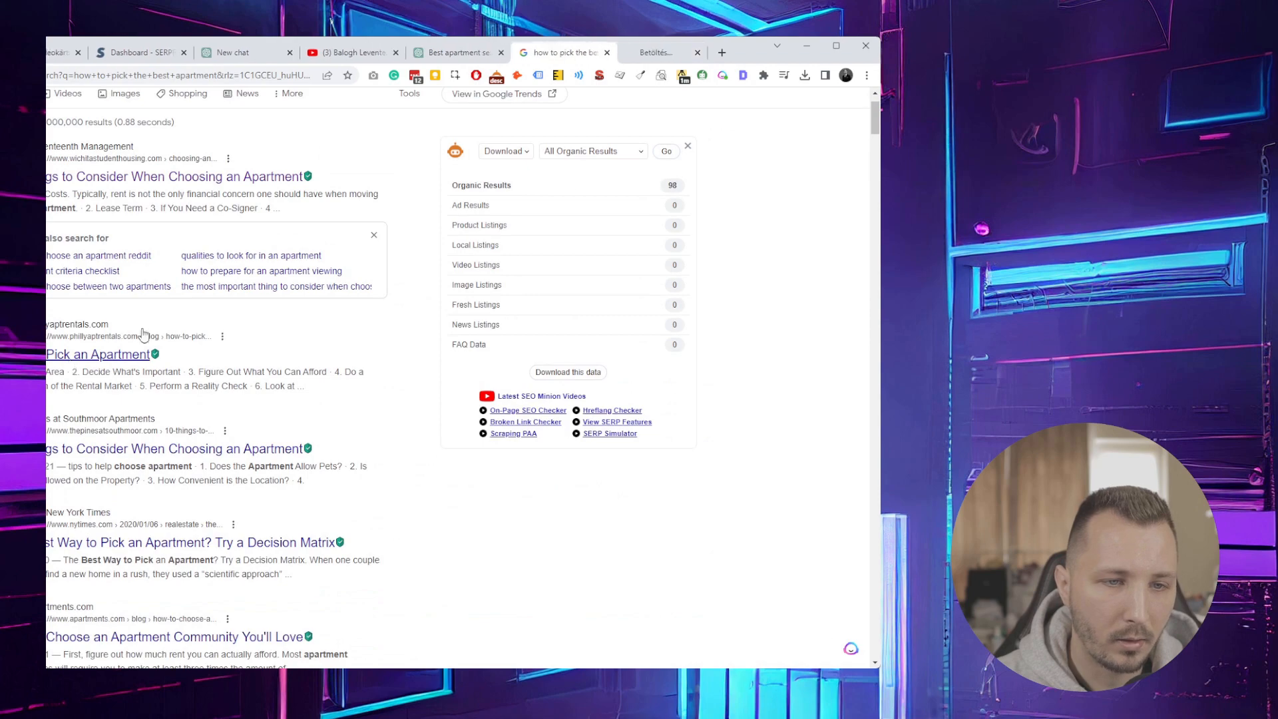
{"action": "left_click", "coordinate": [654, 55]}
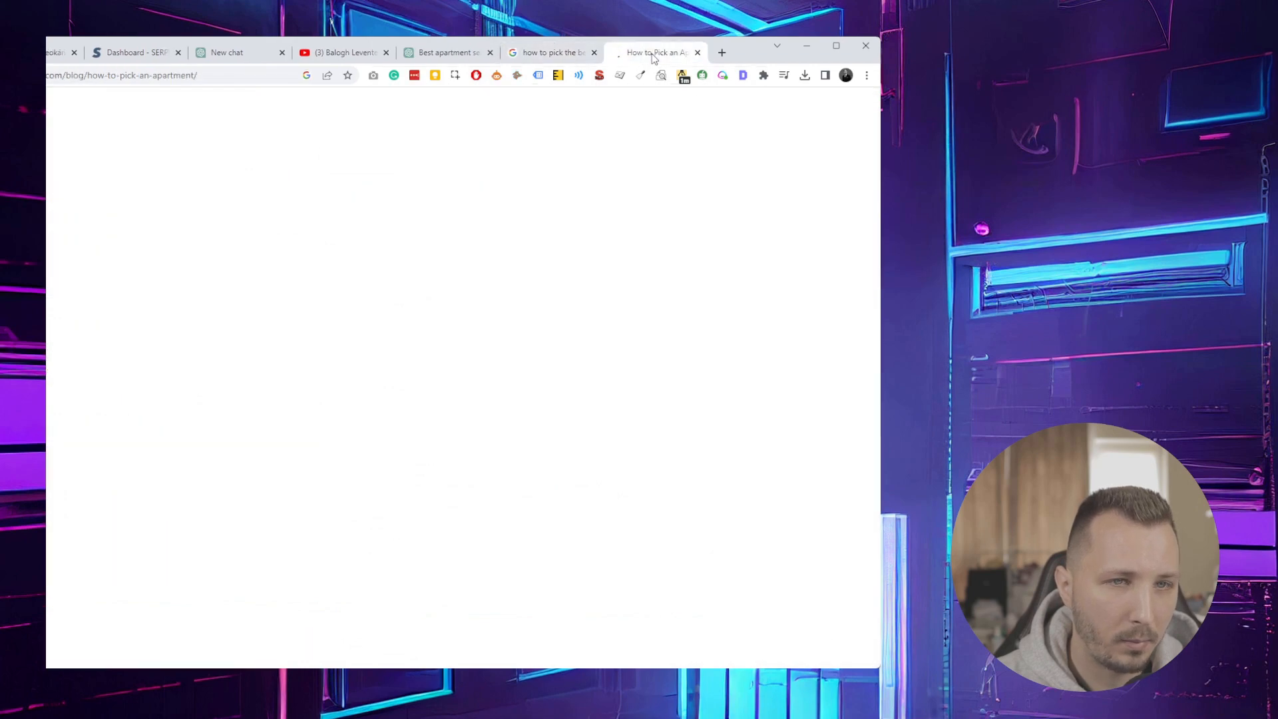
{"action": "scroll", "coordinate": [399, 260], "scroll_direction": "down", "scroll_amount": 10}
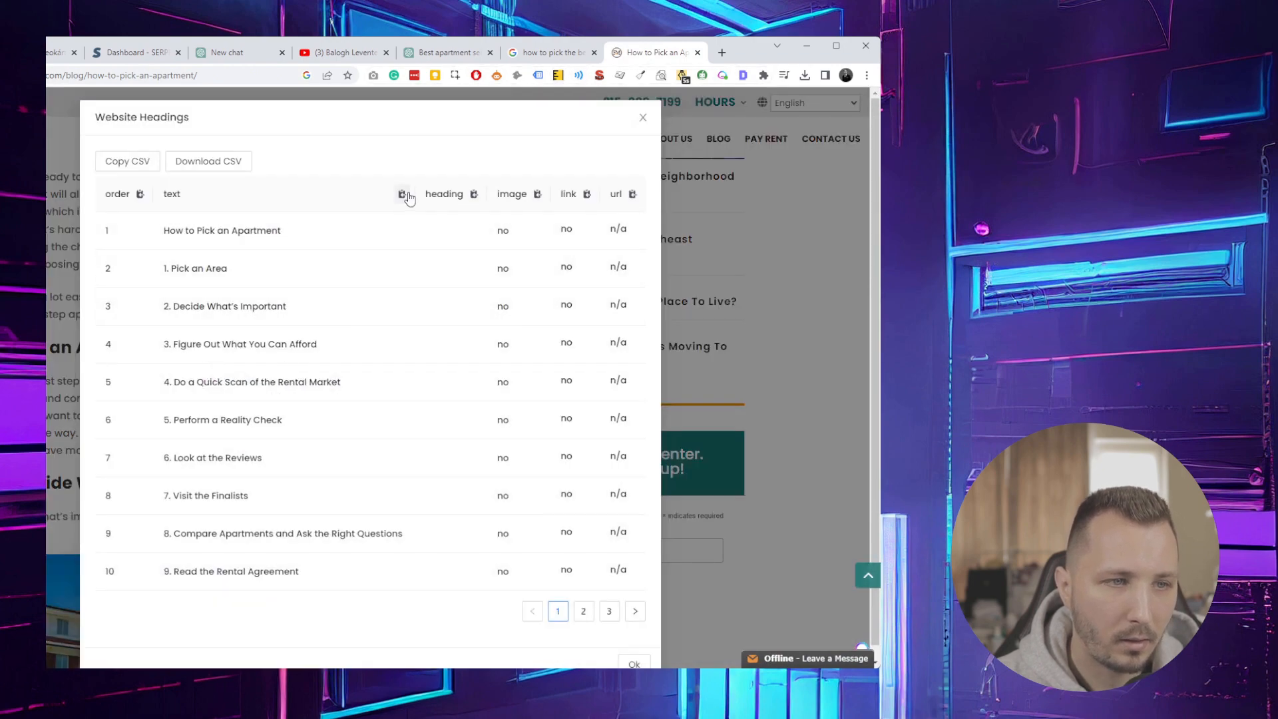
{"action": "left_click", "coordinate": [450, 55]}
{"action": "scroll", "coordinate": [459, 586], "scroll_direction": "down", "scroll_amount": 3}
{"action": "scroll", "coordinate": [459, 586], "scroll_direction": "up", "scroll_amount": 3}
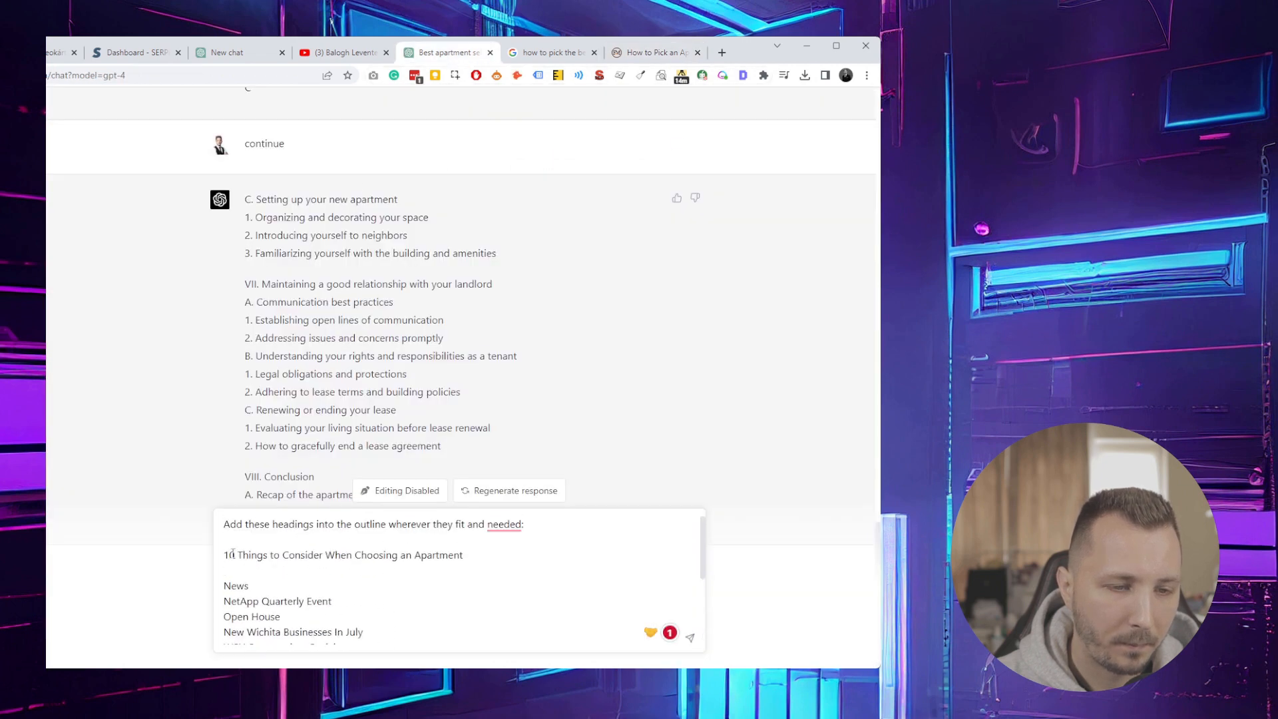
{"action": "left_click_drag", "start_coordinate": [224, 551], "coordinate": [558, 640]}
{"action": "left_click", "coordinate": [558, 641]}
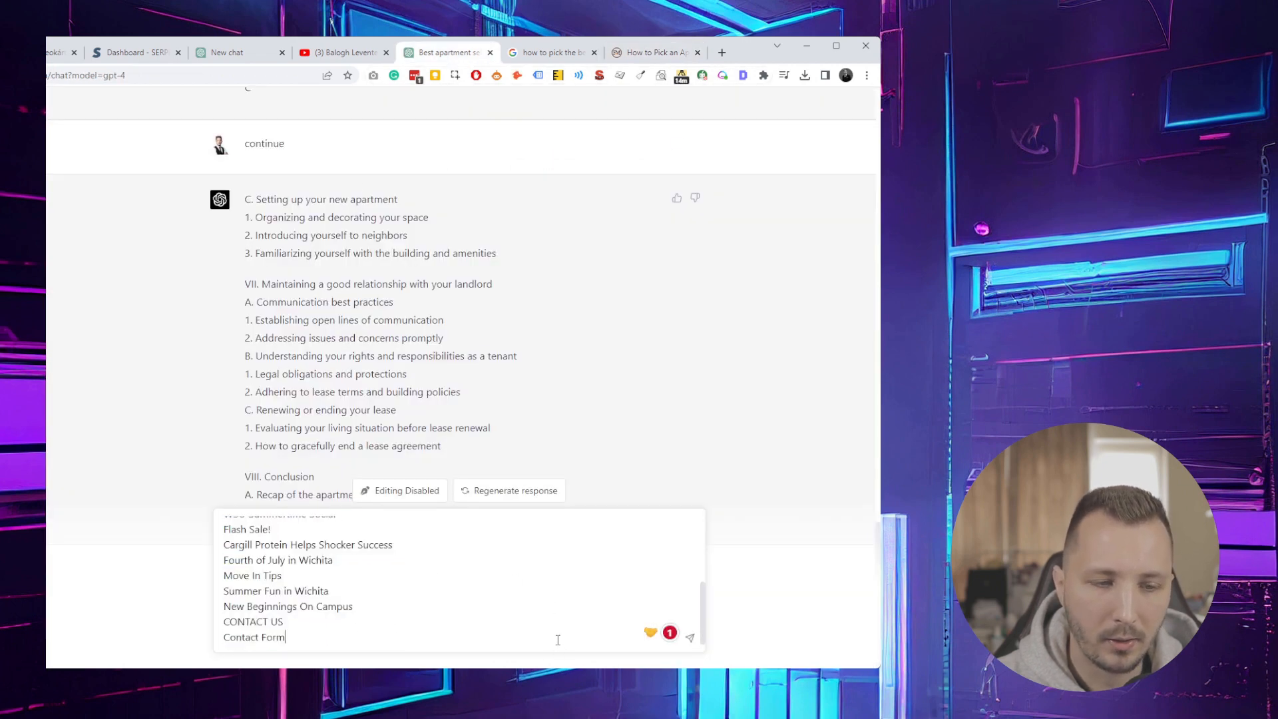
{"action": "scroll", "coordinate": [385, 588], "scroll_direction": "up", "scroll_amount": 1}
{"action": "scroll", "coordinate": [385, 588], "scroll_direction": "up", "scroll_amount": 3}
Replace the pasted headings in the ChatGPT draft with the "How to Pick an Apartment" article's headings 1 to 9, "Pick an Area" through "Read the Rental Agreement".
{"action": "left_click", "coordinate": [552, 53]}
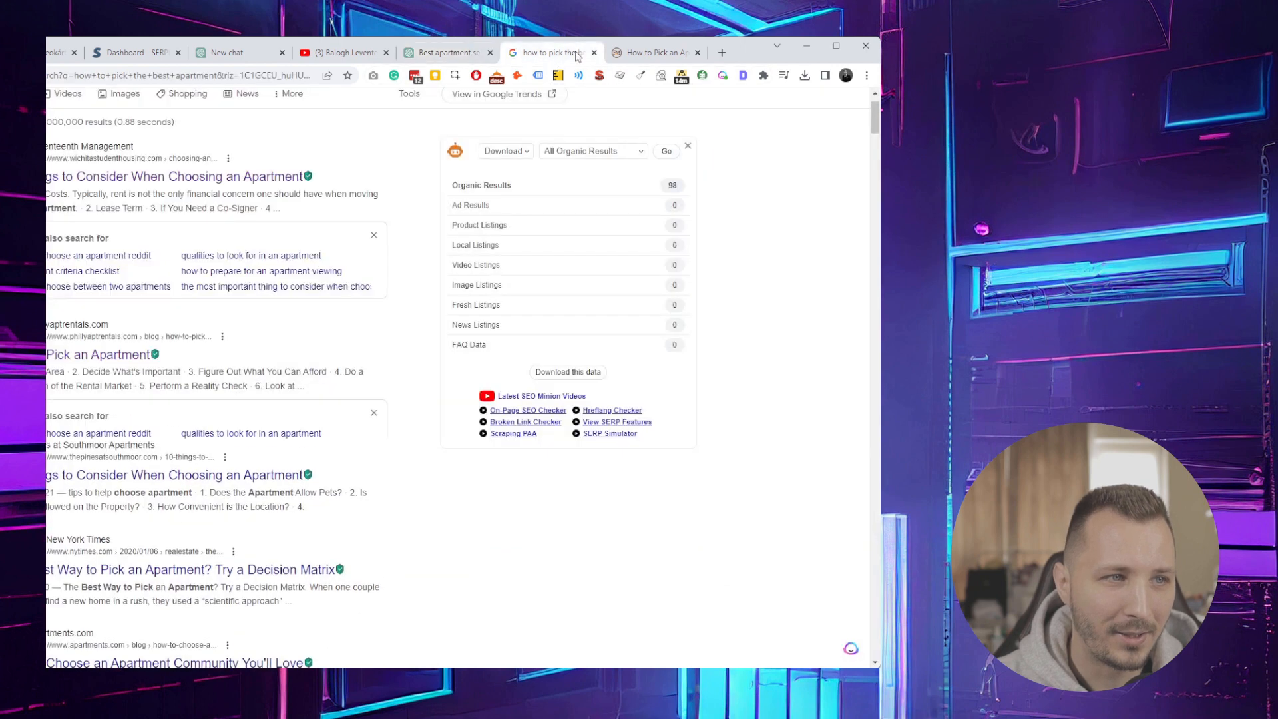
{"action": "left_click", "coordinate": [625, 50]}
{"action": "left_click", "coordinate": [646, 118]}
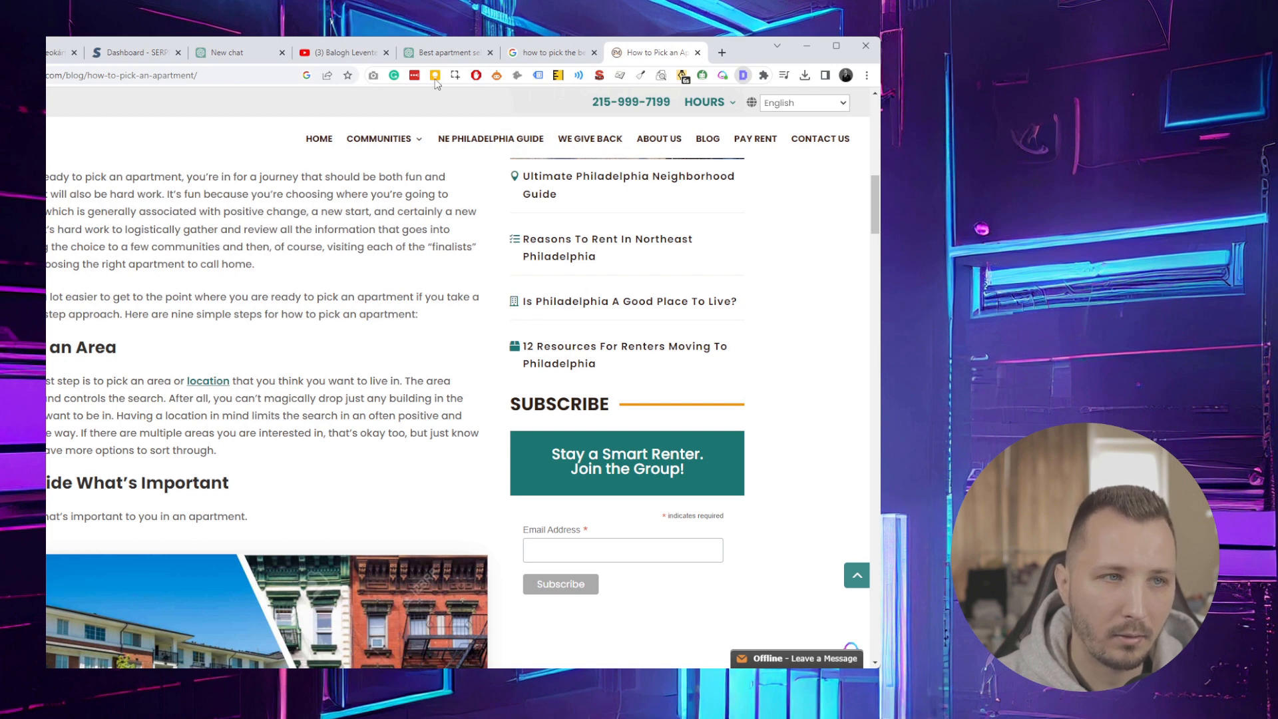
{"action": "left_click", "coordinate": [442, 54]}
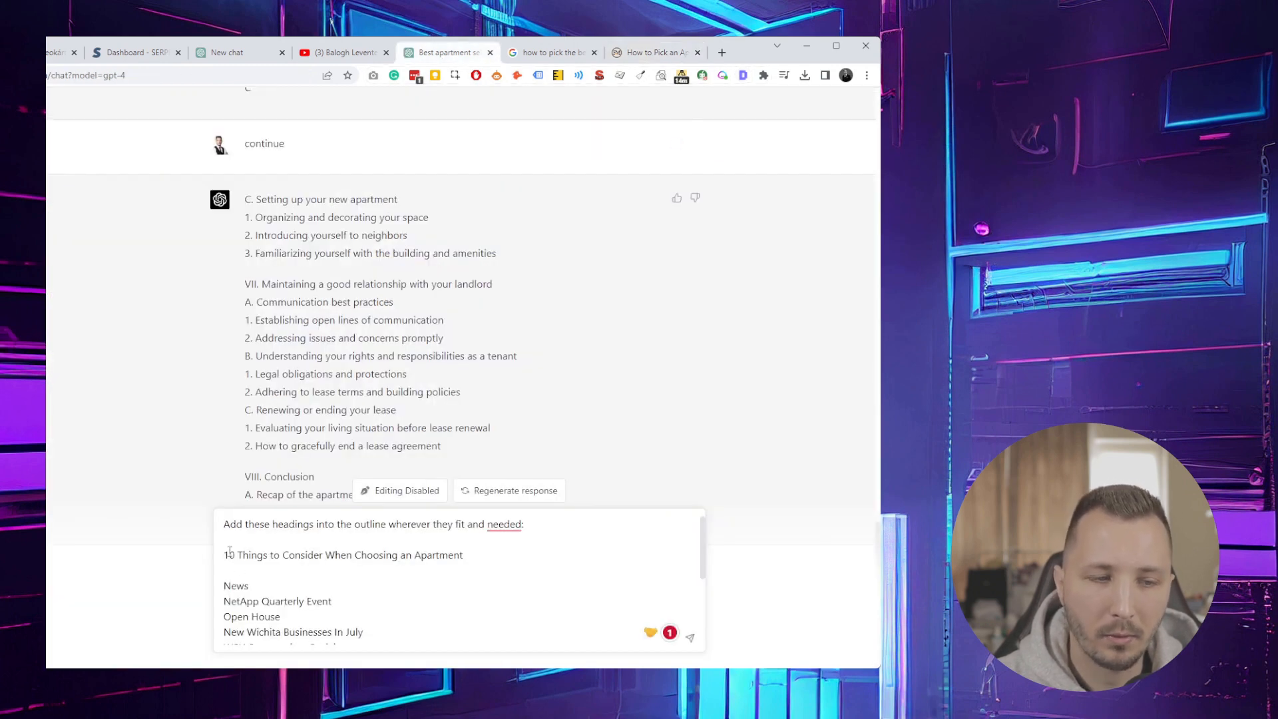
{"action": "left_click_drag", "start_coordinate": [225, 552], "coordinate": [476, 658]}
{"action": "type", "text": "1. Pick an Area 2. Decide What's Important 3. Figure Out What You Can Afford 4. Do a Quick Scan of the Rental Market 5. Perform a Reality Check 6. Look at the Reviews 7. Visit the Finalists 8. Compare Apartments and Ask the Right Questions 9. Read the Rental Agreement"}
{"action": "scroll", "coordinate": [472, 601], "scroll_direction": "up", "scroll_amount": 2}
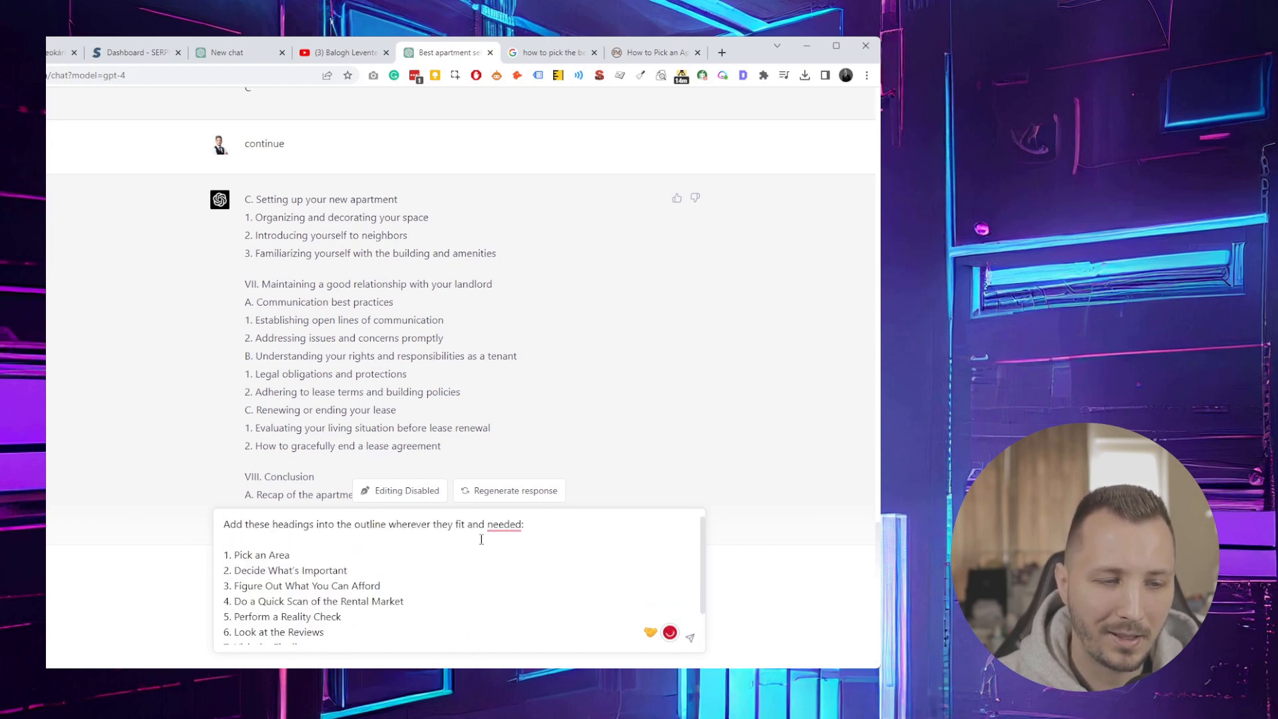
Correct the instruction's wording to "wherever they fit and are needed" and send the message with the nine headings.
{"action": "mouse_move", "coordinate": [504, 526]}
{"action": "left_click", "coordinate": [509, 554]}
{"action": "scroll", "coordinate": [438, 571], "scroll_direction": "down", "scroll_amount": 2}
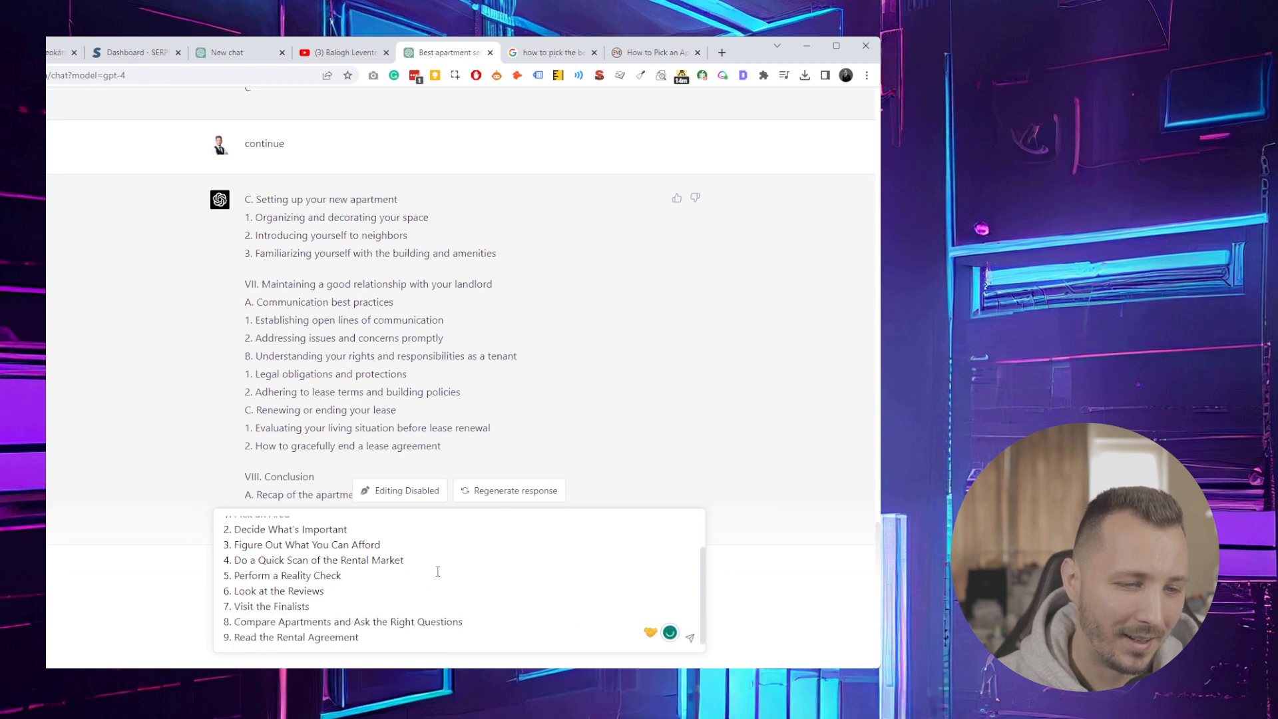
{"action": "scroll", "coordinate": [491, 566], "scroll_direction": "up", "scroll_amount": 2}
{"action": "scroll", "coordinate": [485, 566], "scroll_direction": "down", "scroll_amount": 2}
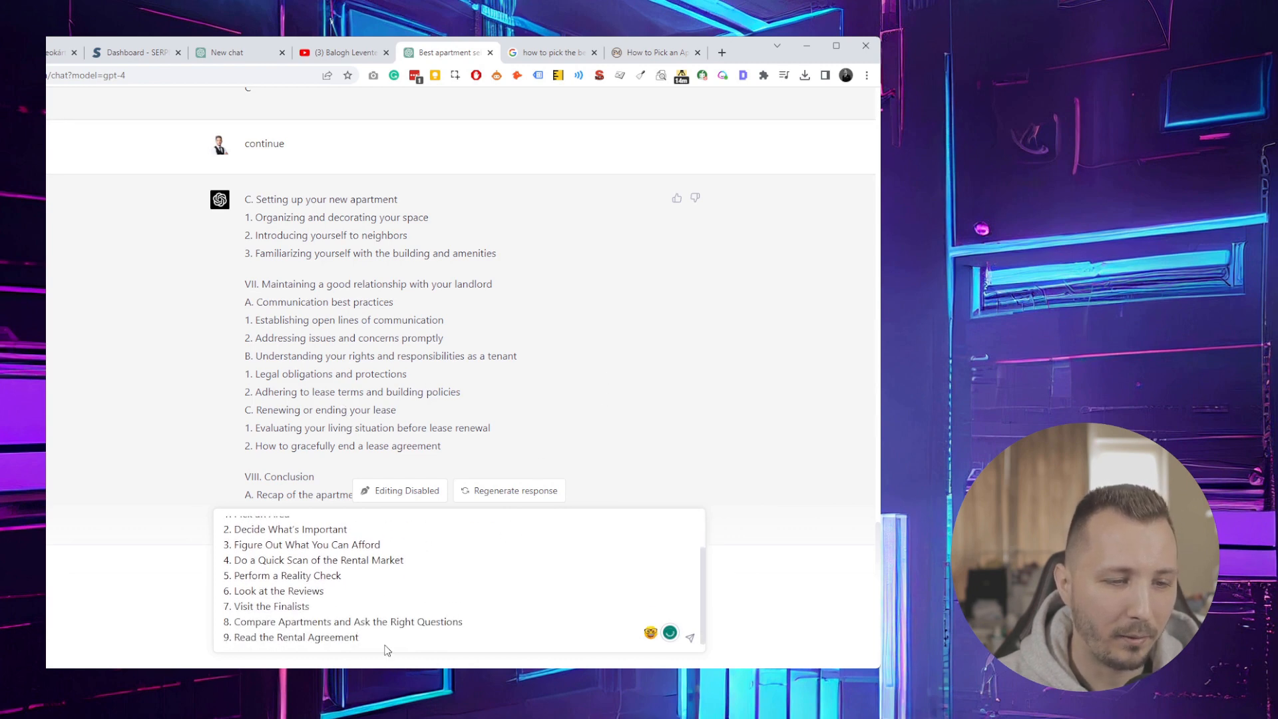
{"action": "key", "text": "Return"}
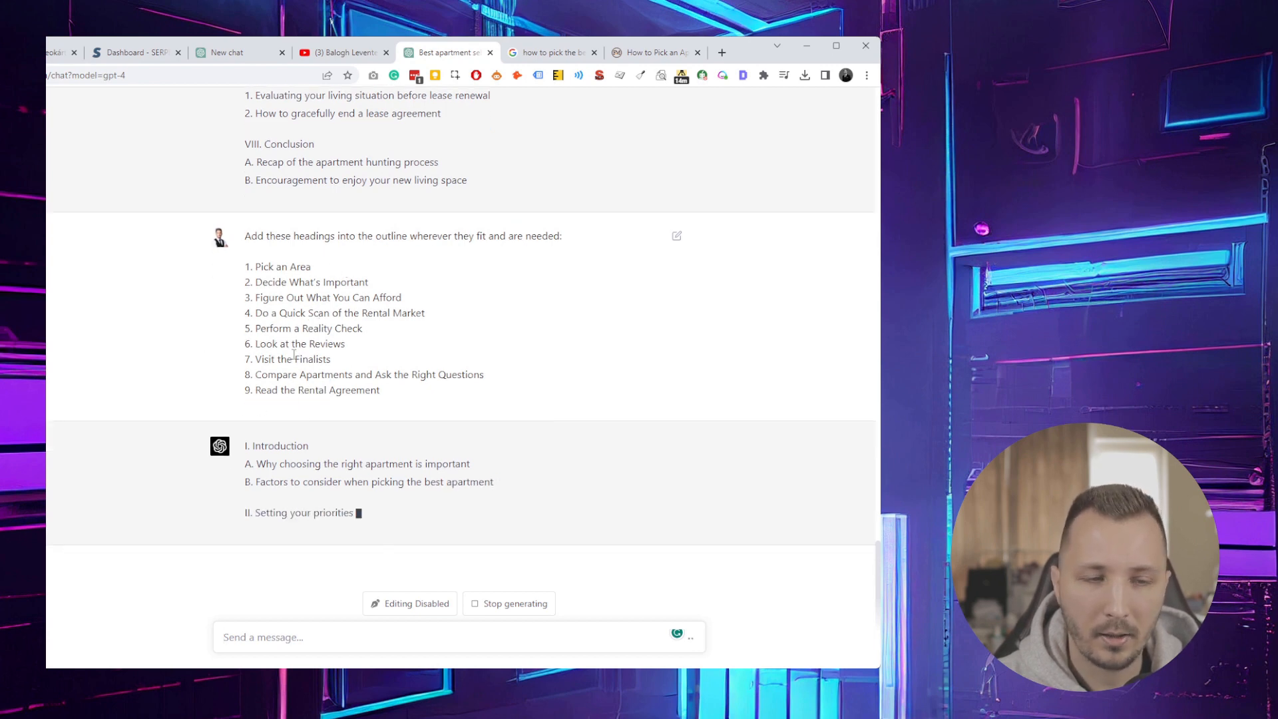
Review the nine headings in the sent message, the previous outline and the original prompt's guidelines.
{"action": "left_click_drag", "start_coordinate": [413, 380], "coordinate": [247, 232]}
{"action": "scroll", "coordinate": [335, 391], "scroll_direction": "up", "scroll_amount": 2}
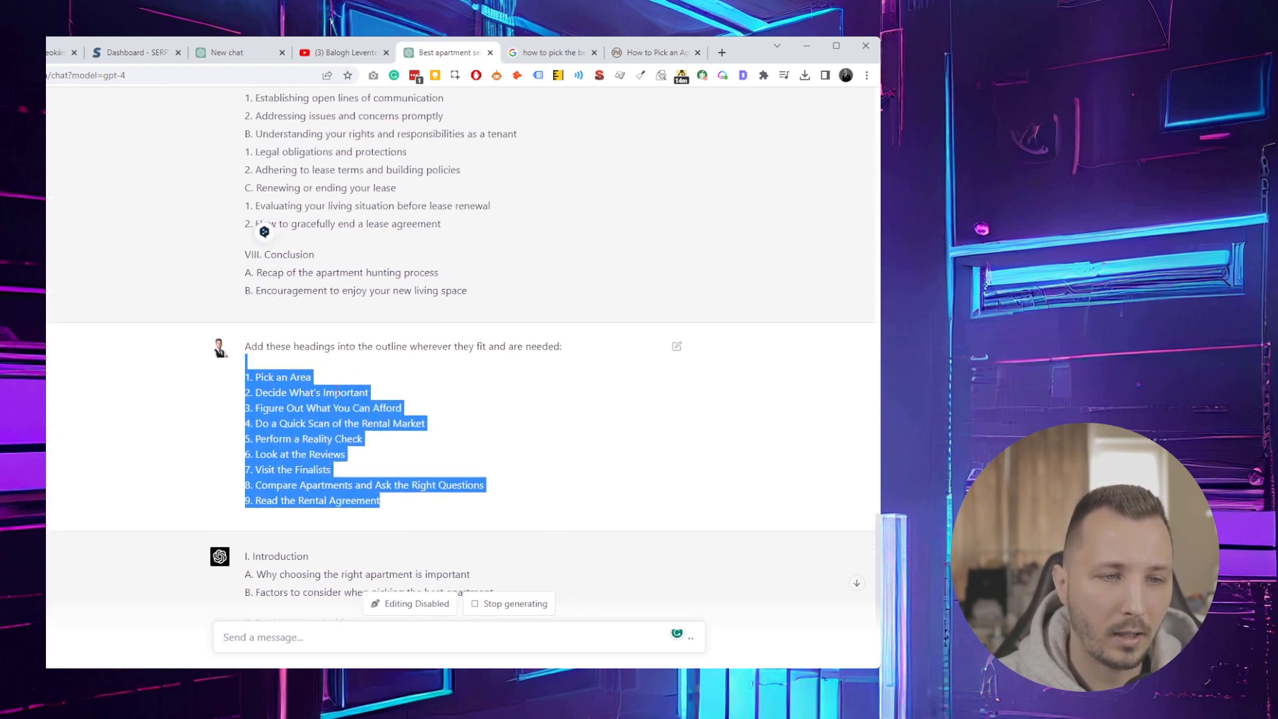
{"action": "scroll", "coordinate": [373, 428], "scroll_direction": "down", "scroll_amount": 2}
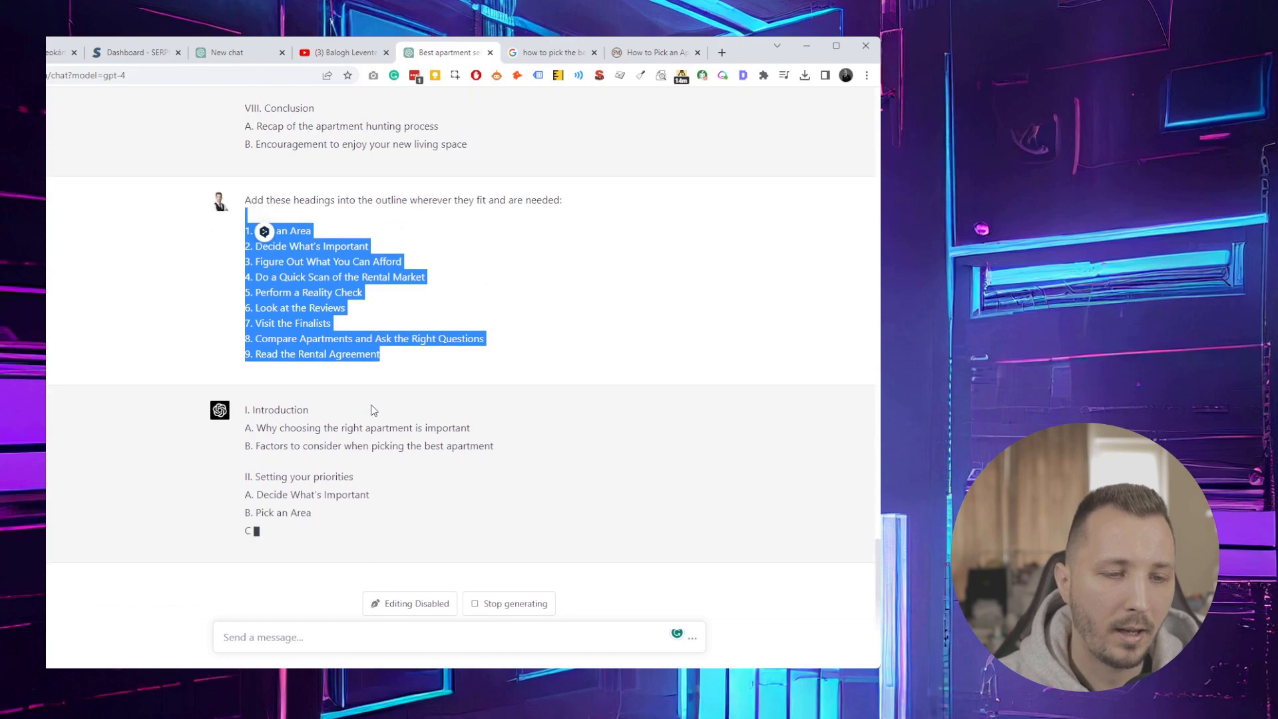
{"action": "scroll", "coordinate": [373, 409], "scroll_direction": "up", "scroll_amount": 3}
{"action": "left_click_drag", "start_coordinate": [255, 376], "coordinate": [292, 377]}
{"action": "scroll", "coordinate": [306, 359], "scroll_direction": "up", "scroll_amount": 10}
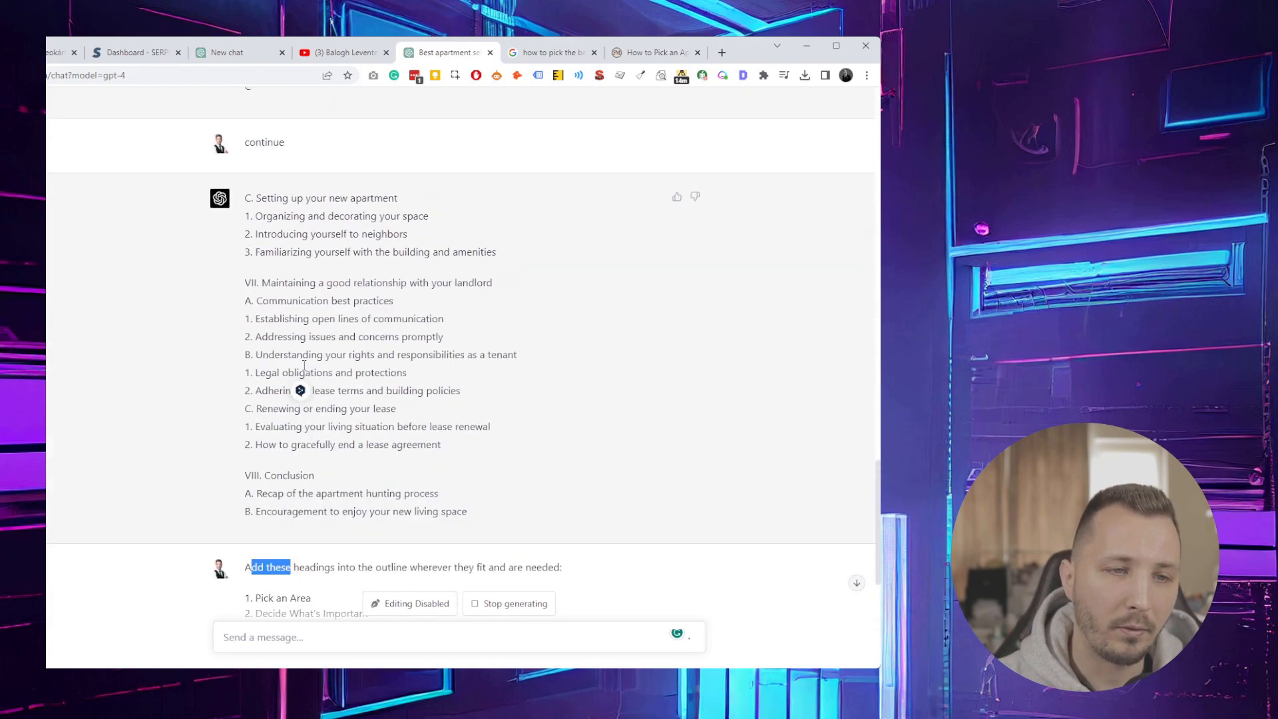
{"action": "scroll", "coordinate": [306, 357], "scroll_direction": "up", "scroll_amount": 14}
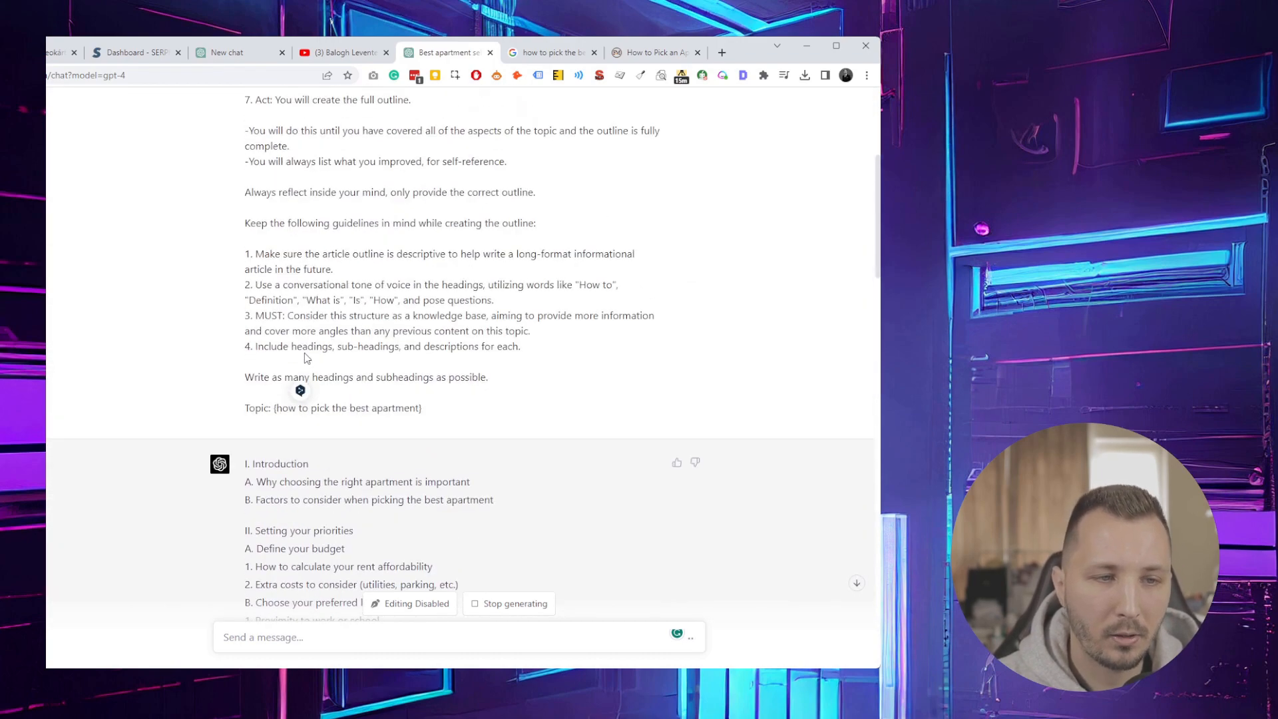
{"action": "scroll", "coordinate": [306, 349], "scroll_direction": "down", "scroll_amount": 12}
{"action": "scroll", "coordinate": [306, 345], "scroll_direction": "down", "scroll_amount": 14}
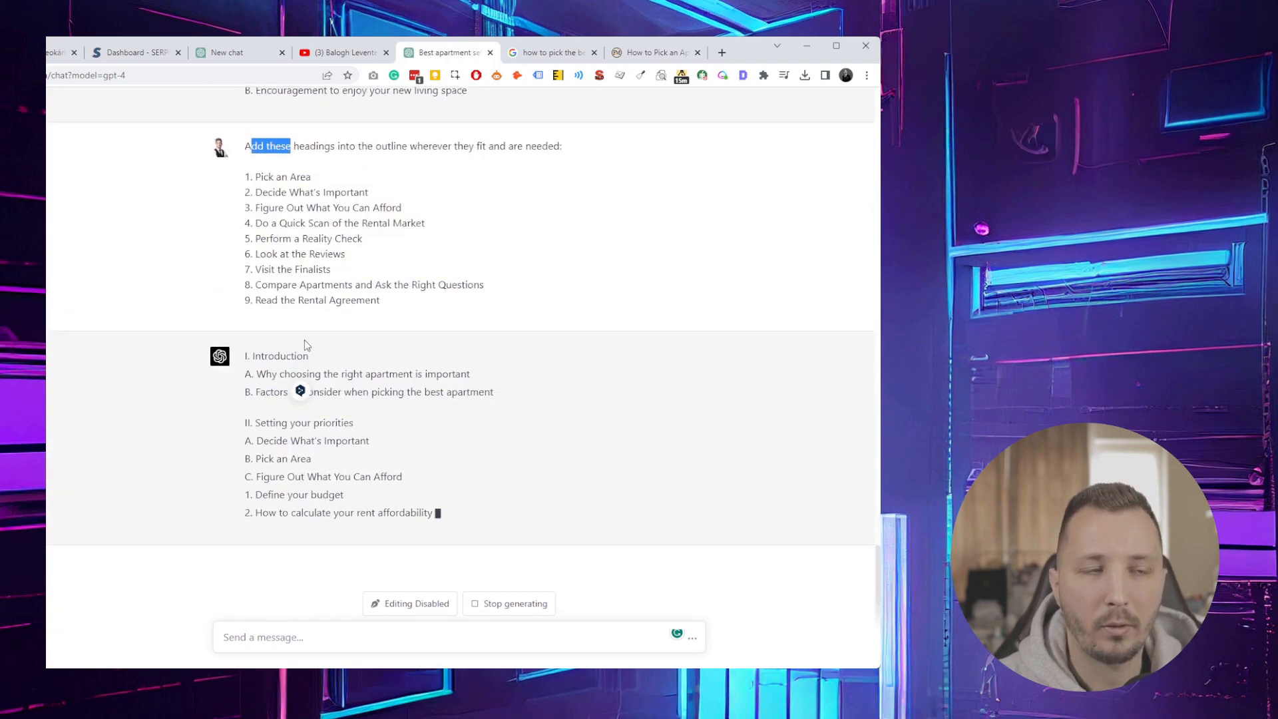
Go back over the first outline's sections and reread the Reflexion/ReAct prompt up to its beginning.
{"action": "scroll", "coordinate": [305, 334], "scroll_direction": "up", "scroll_amount": 15}
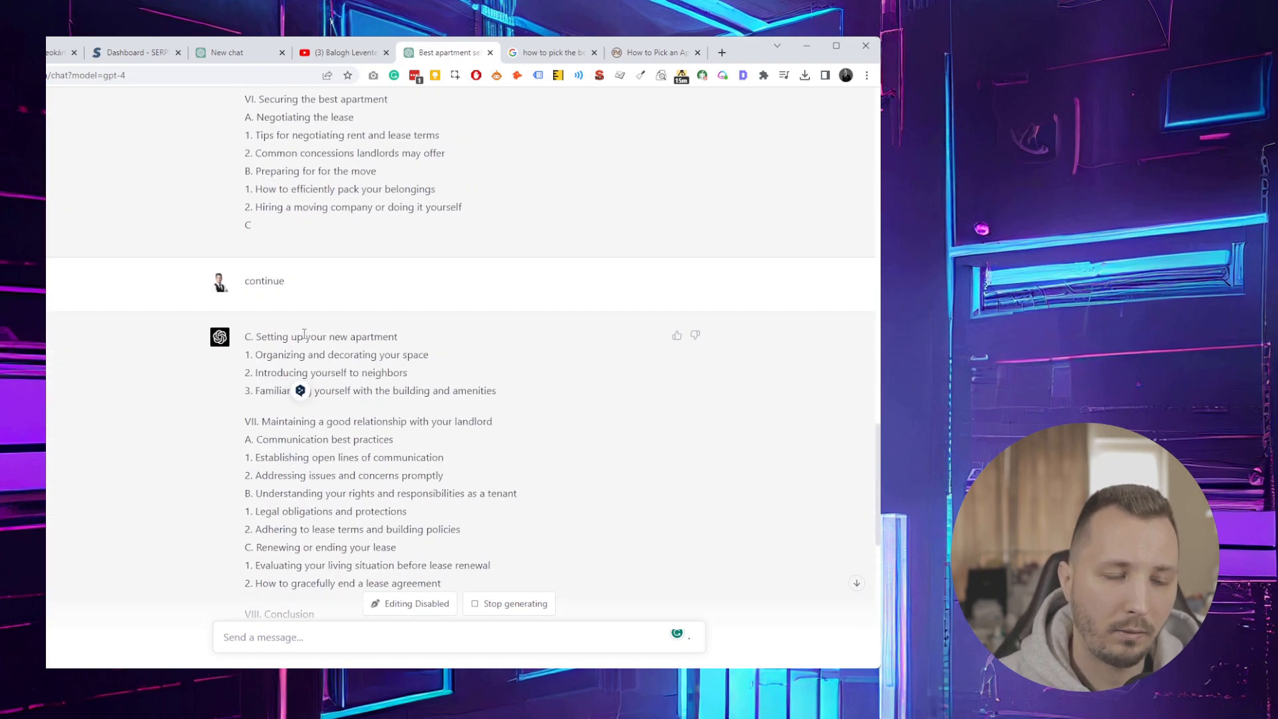
{"action": "scroll", "coordinate": [305, 327], "scroll_direction": "up", "scroll_amount": 8}
{"action": "scroll", "coordinate": [306, 330], "scroll_direction": "down", "scroll_amount": 7}
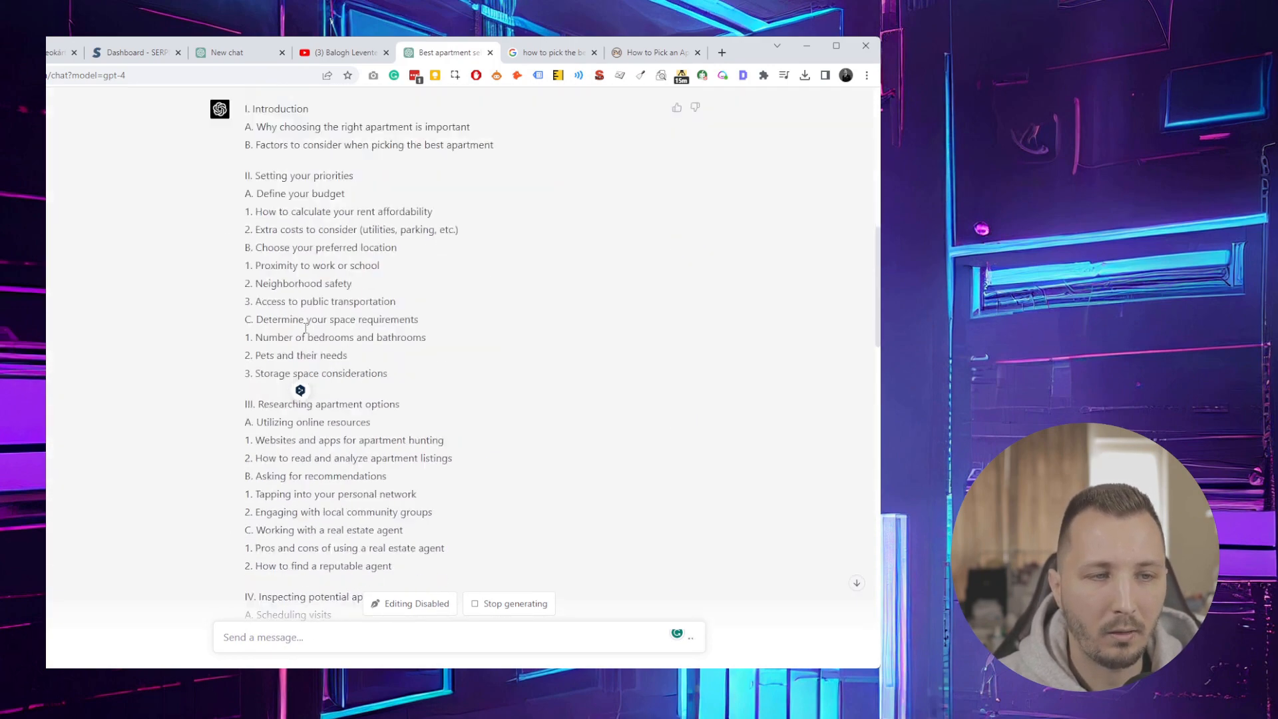
{"action": "scroll", "coordinate": [306, 331], "scroll_direction": "up", "scroll_amount": 5}
{"action": "scroll", "coordinate": [305, 331], "scroll_direction": "up", "scroll_amount": 5}
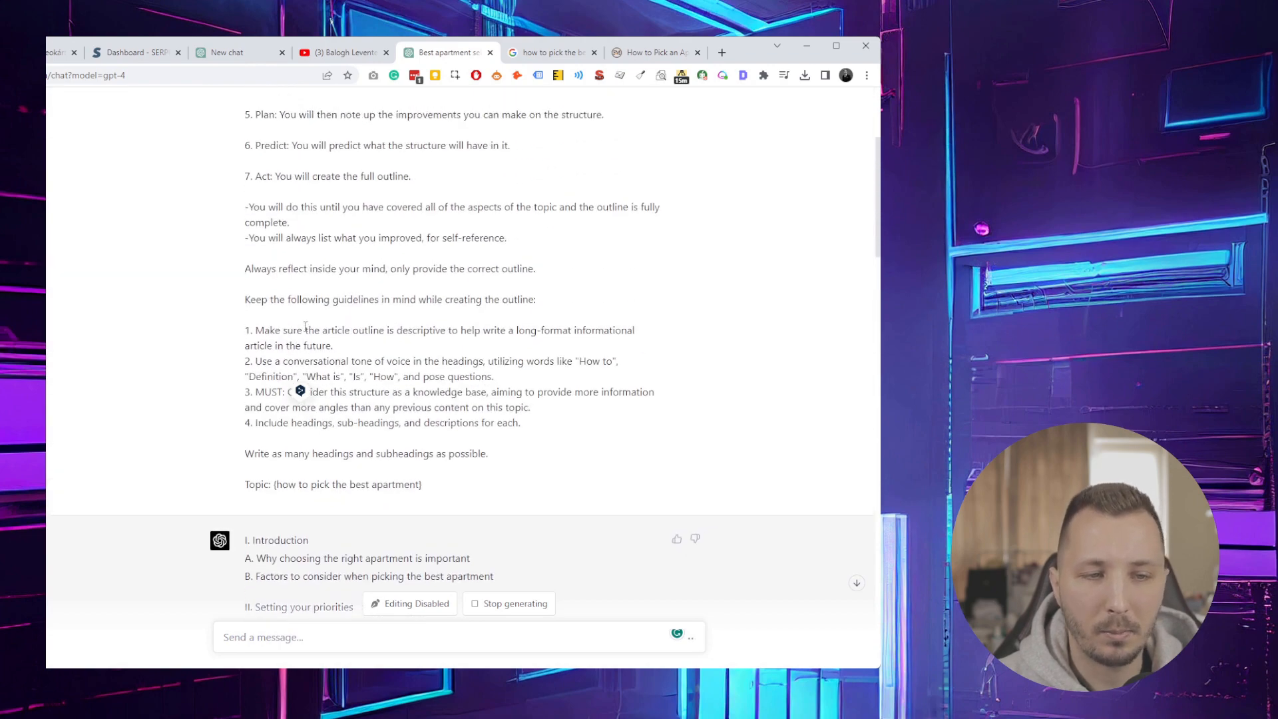
{"action": "scroll", "coordinate": [304, 323], "scroll_direction": "down", "scroll_amount": 3}
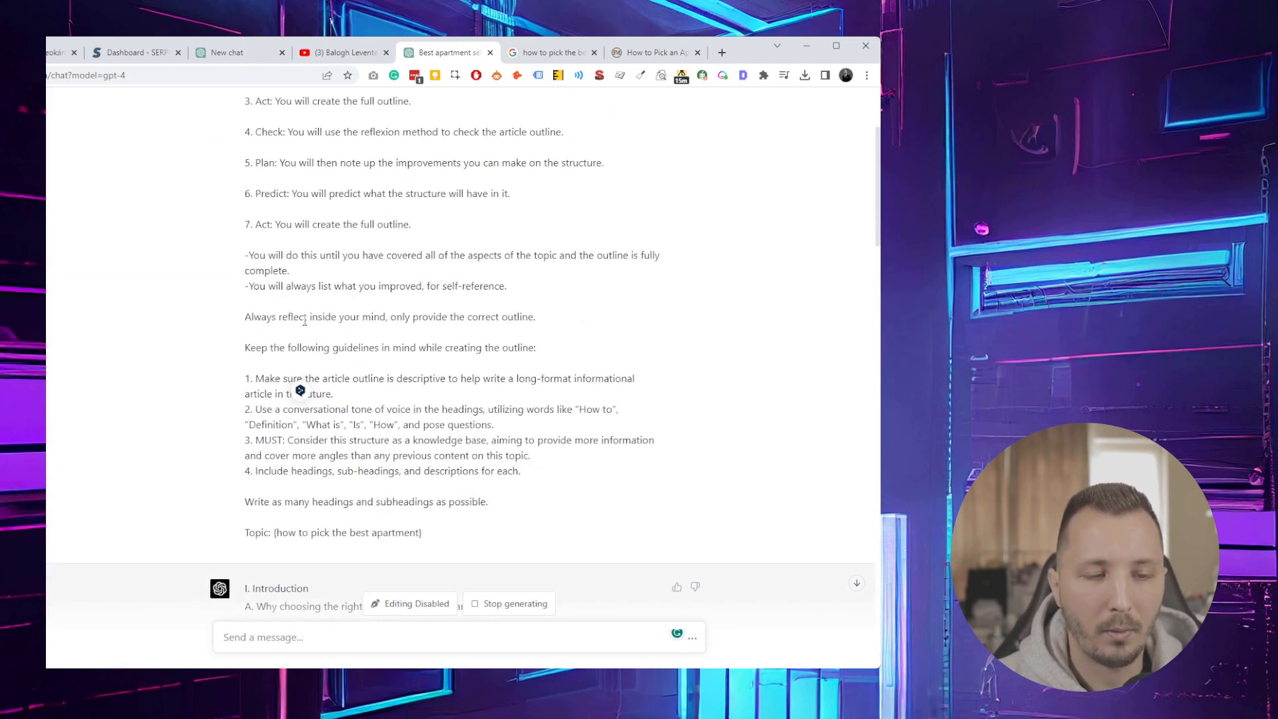
{"action": "scroll", "coordinate": [305, 321], "scroll_direction": "up", "scroll_amount": 1}
{"action": "scroll", "coordinate": [305, 321], "scroll_direction": "down", "scroll_amount": 9}
{"action": "scroll", "coordinate": [304, 320], "scroll_direction": "up", "scroll_amount": 12}
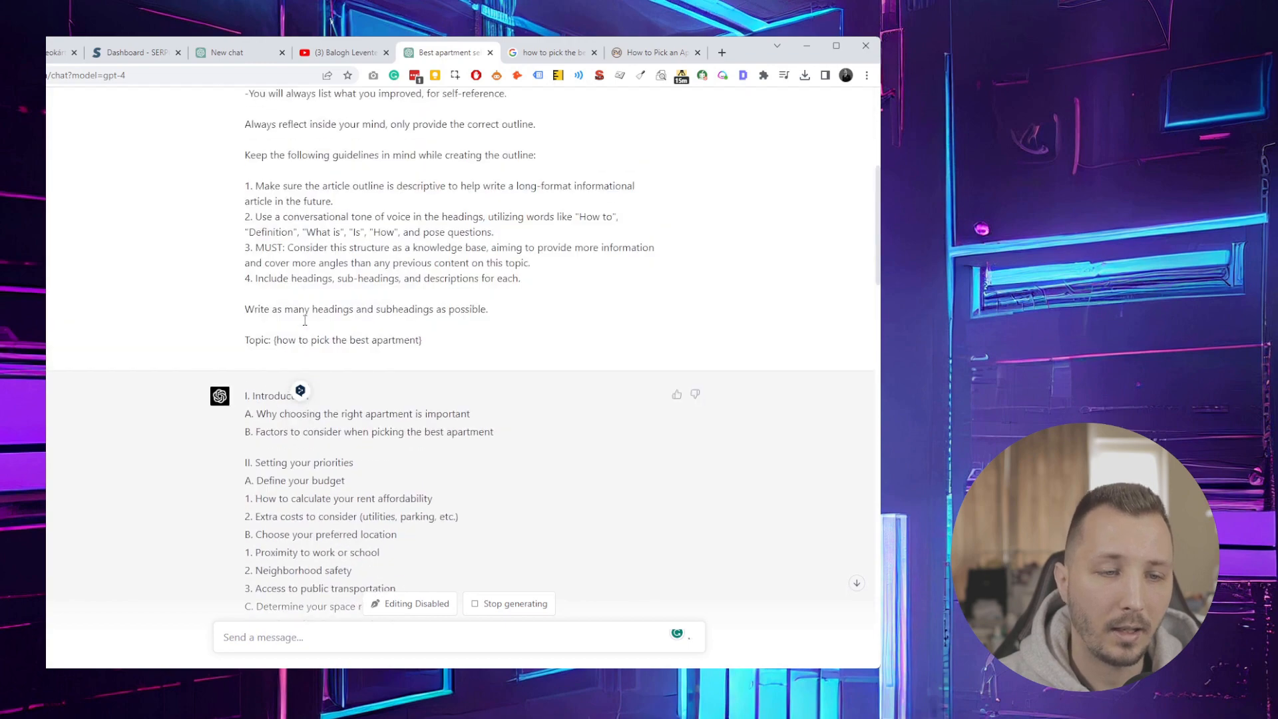
{"action": "scroll", "coordinate": [304, 320], "scroll_direction": "up", "scroll_amount": 2}
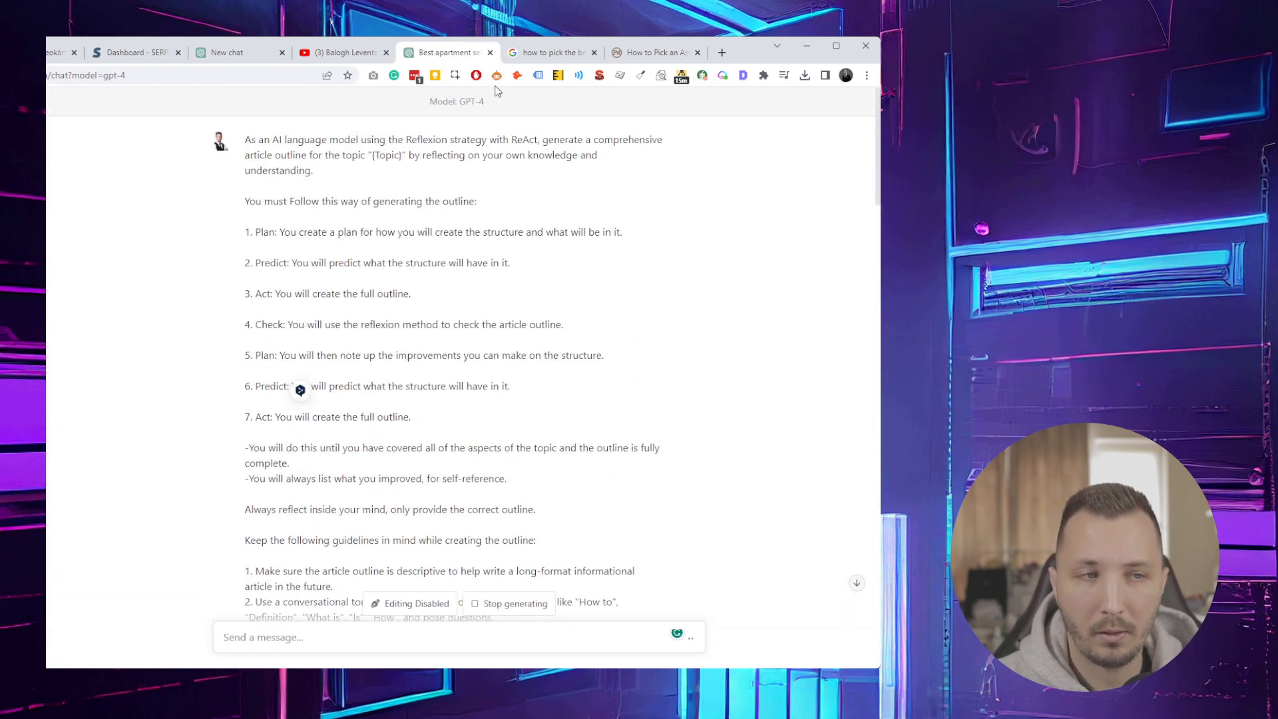
Examine where the new outline places the nine added headings, comparing it with the earlier outline and the original prompt.
{"action": "scroll", "coordinate": [433, 306], "scroll_direction": "down", "scroll_amount": 12}
{"action": "scroll", "coordinate": [428, 303], "scroll_direction": "down", "scroll_amount": 20}
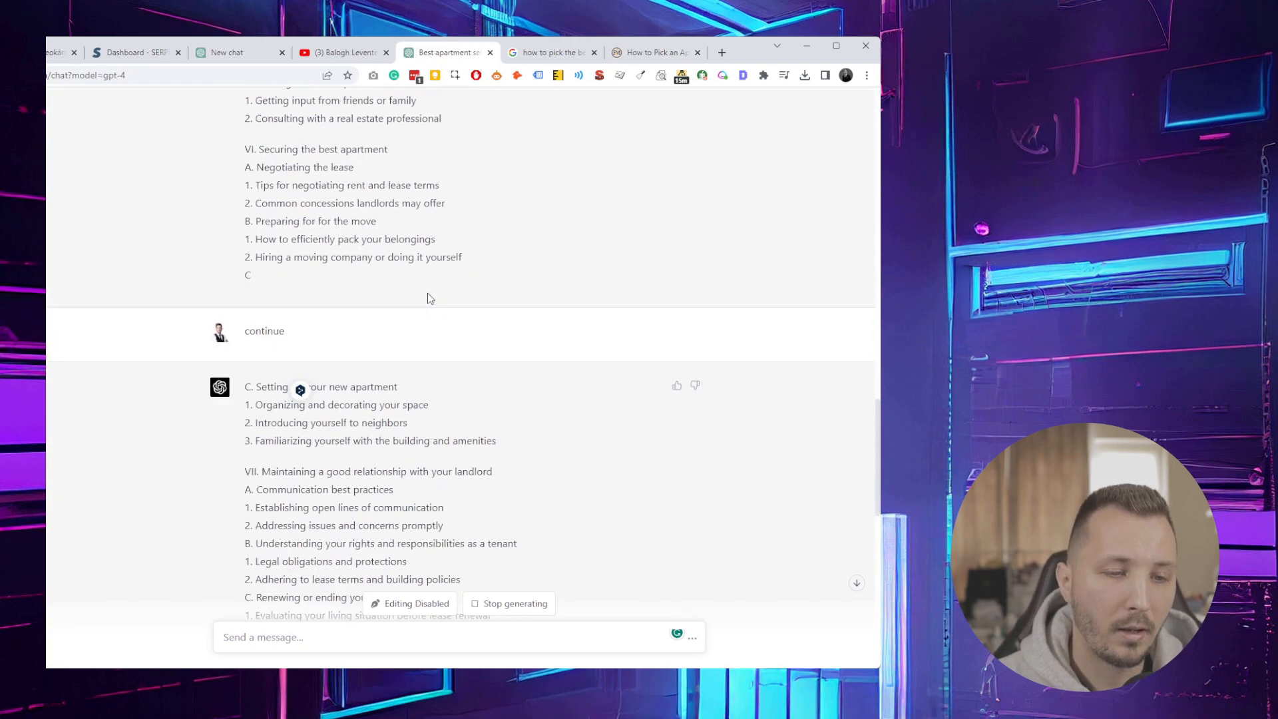
{"action": "scroll", "coordinate": [428, 293], "scroll_direction": "up", "scroll_amount": 10}
{"action": "scroll", "coordinate": [428, 296], "scroll_direction": "down", "scroll_amount": 15}
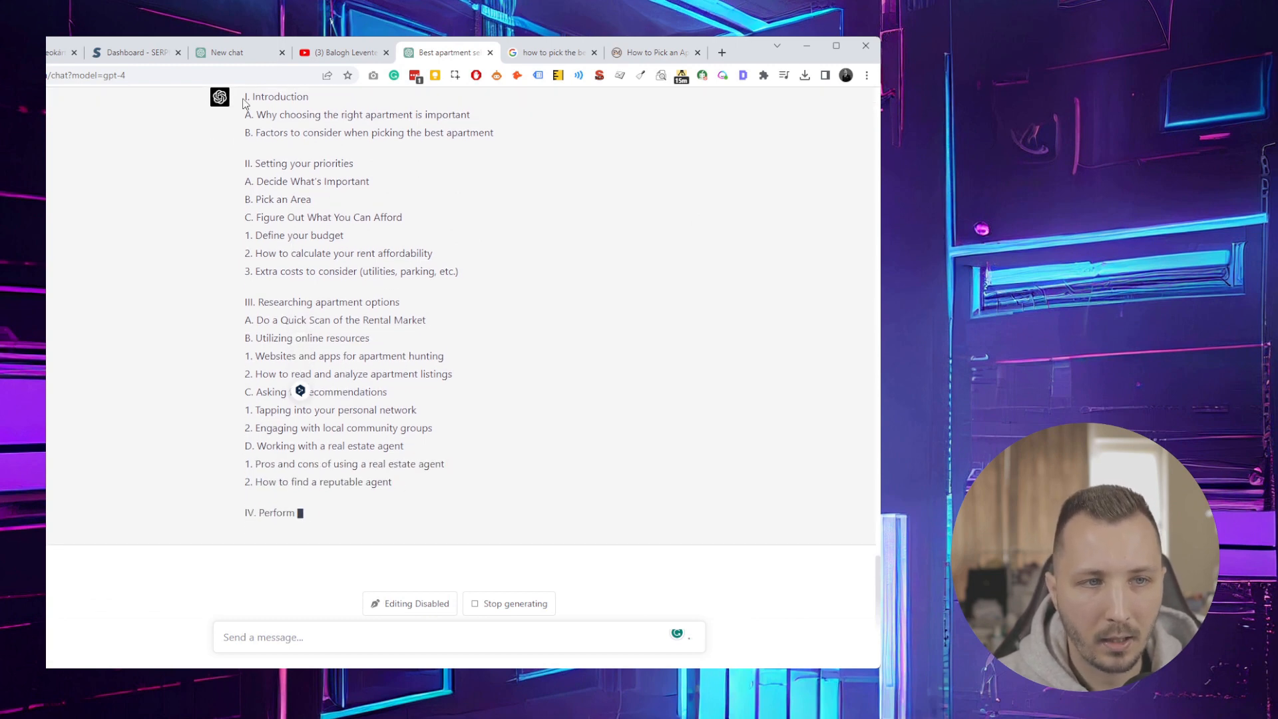
{"action": "scroll", "coordinate": [377, 222], "scroll_direction": "up", "scroll_amount": 3}
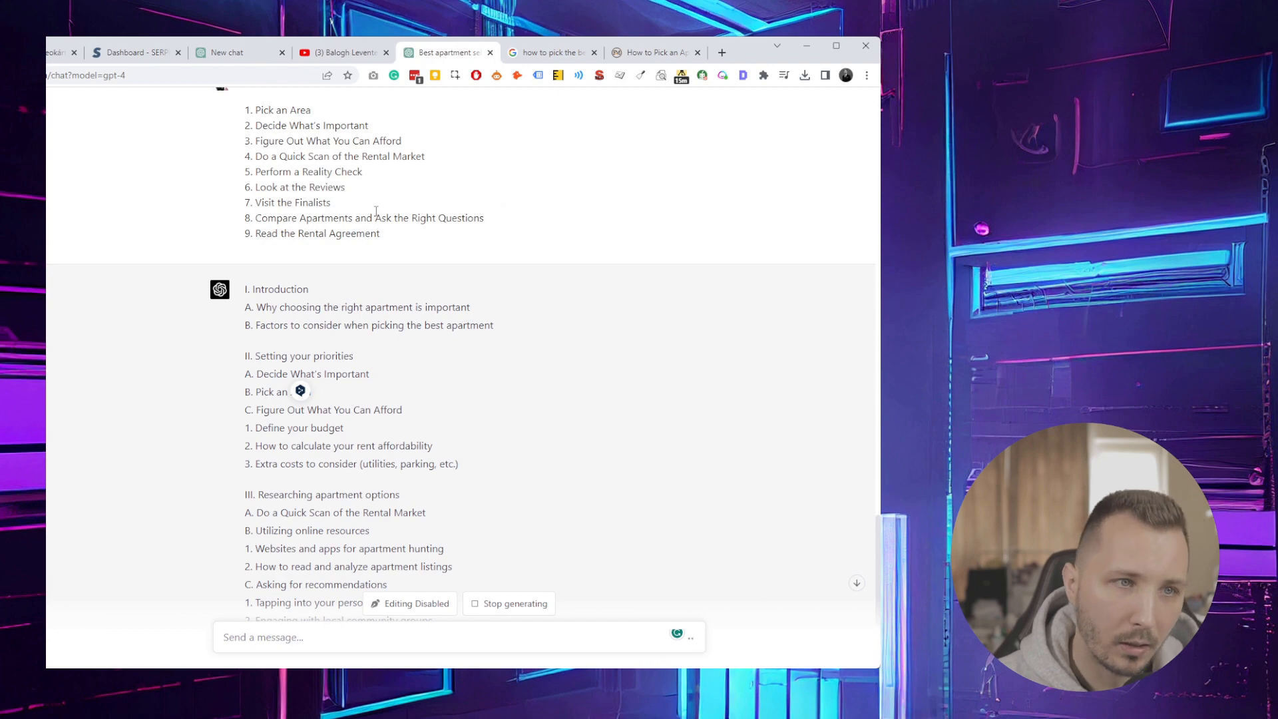
{"action": "scroll", "coordinate": [379, 220], "scroll_direction": "up", "scroll_amount": 20}
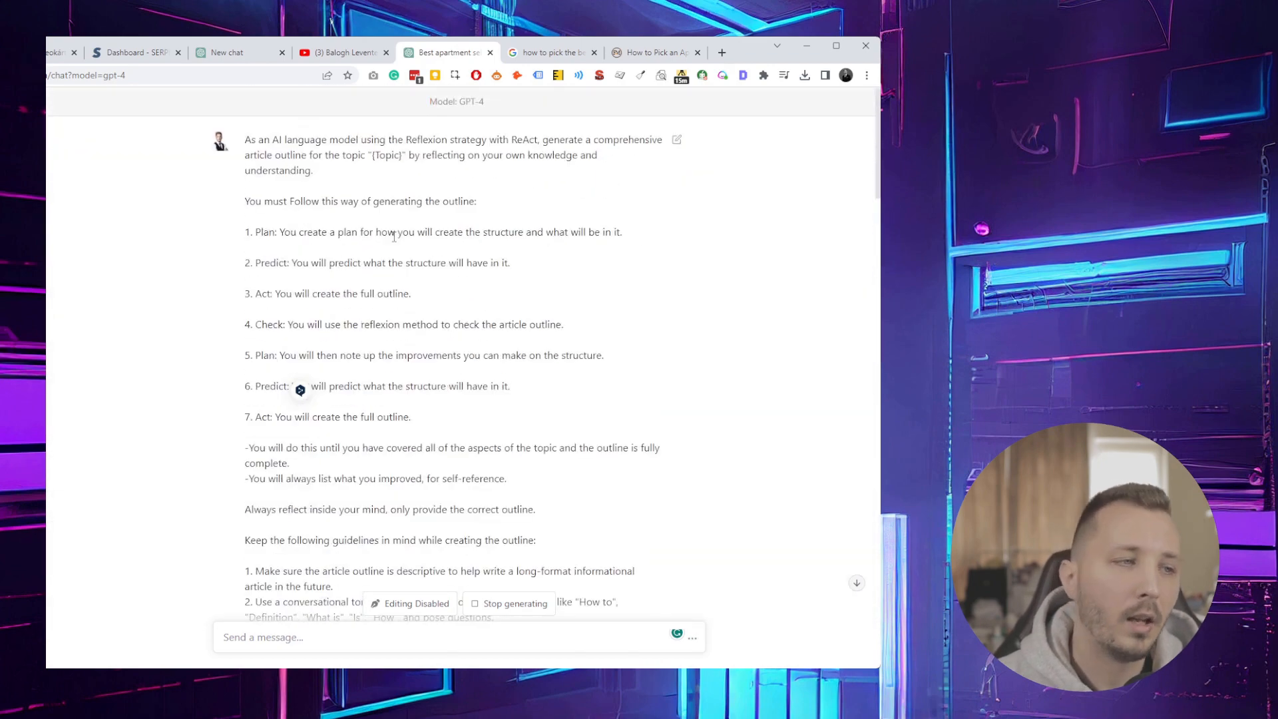
{"action": "scroll", "coordinate": [390, 201], "scroll_direction": "down", "scroll_amount": 20}
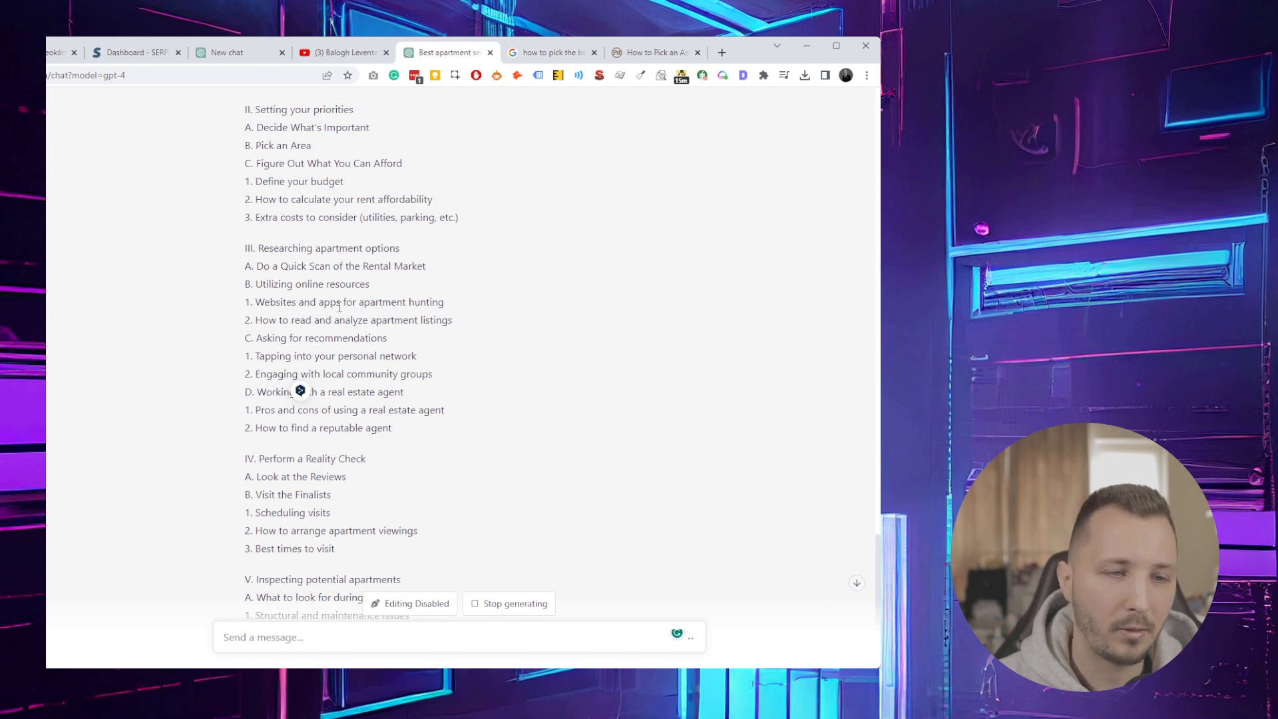
{"action": "scroll", "coordinate": [327, 302], "scroll_direction": "down", "scroll_amount": 3}
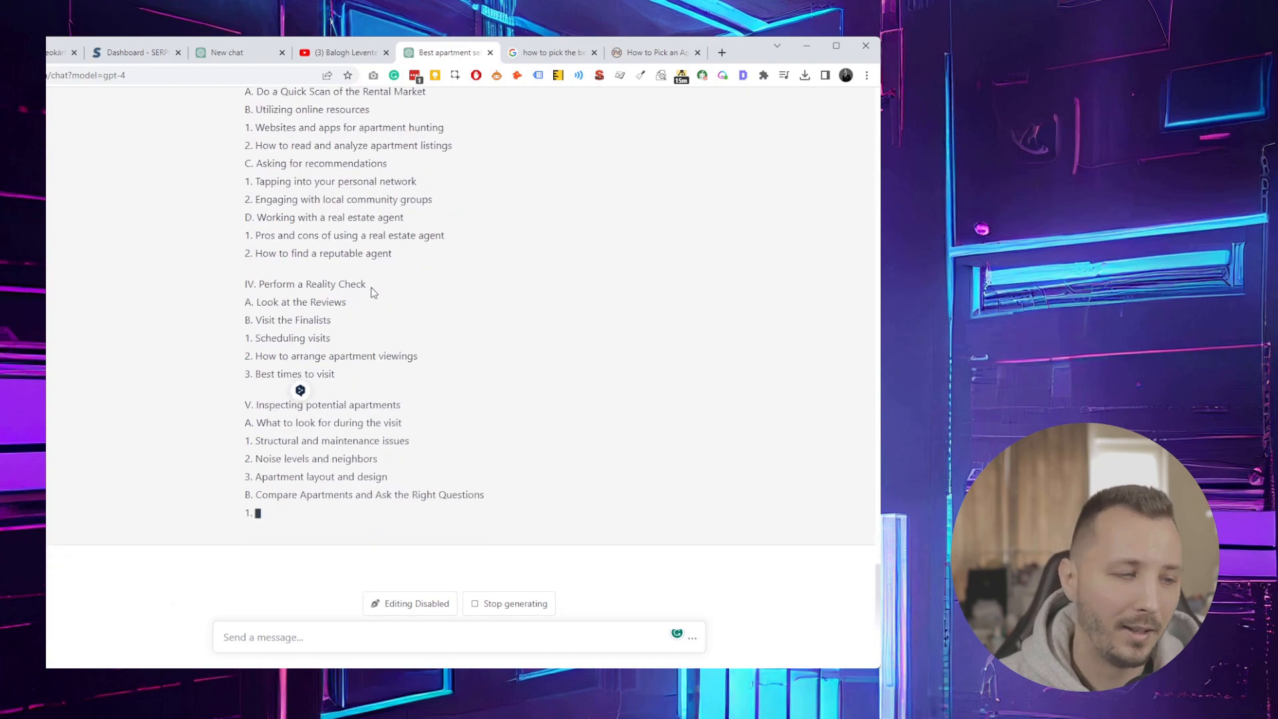